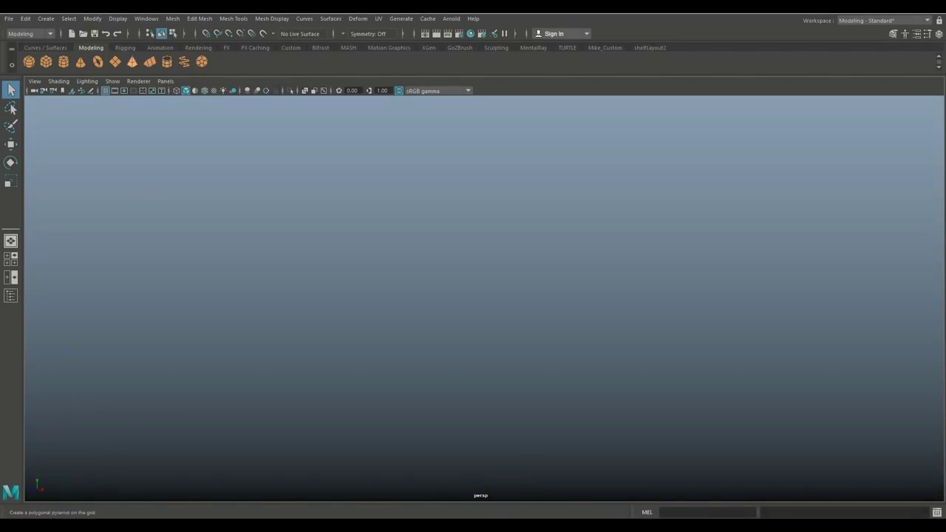
Create a polygon plane with 5 width and 5 height subdivisions
click(114, 61)
key(ctrl+a)
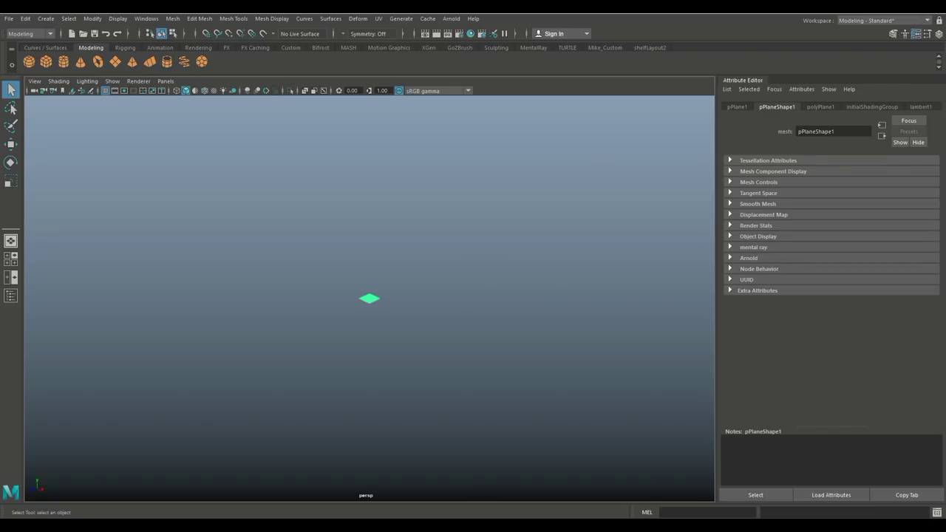
click(821, 107)
click(816, 194)
text(5)
key(Tab)
text(5)
key(Return)
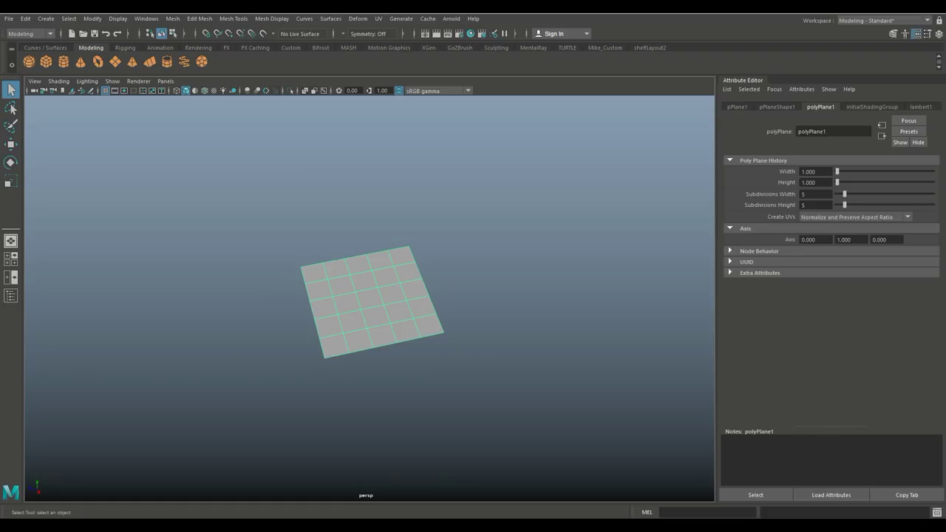
Scale the plane up and stretch it lengthwise into a long, narrow rectangular strip
key(r)
mouse_move(328, 306)
mouse_down()
mouse_move(158, 338)
mouse_move(327, 309)
mouse_up()
drag(380, 332, 544, 281)
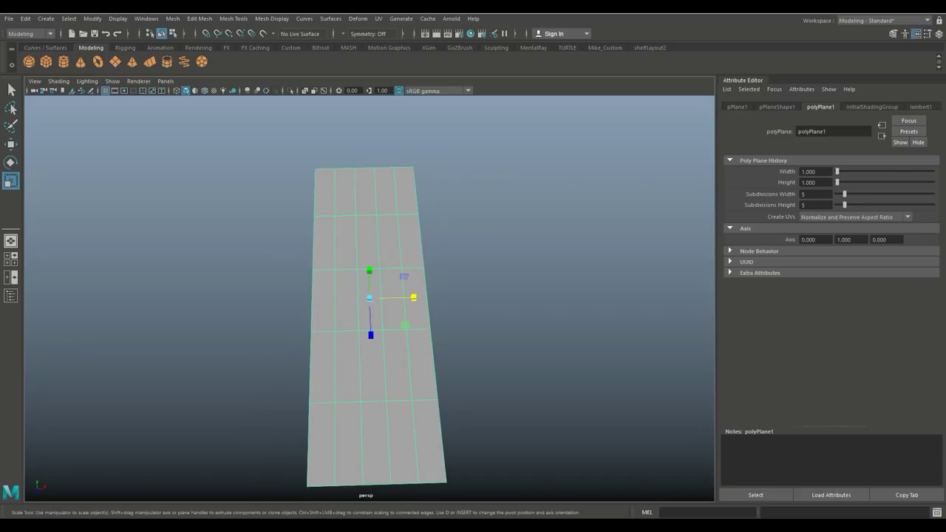
In the top view, select the two middle columns of vertices and scale them apart along the strip's width
click(11, 259)
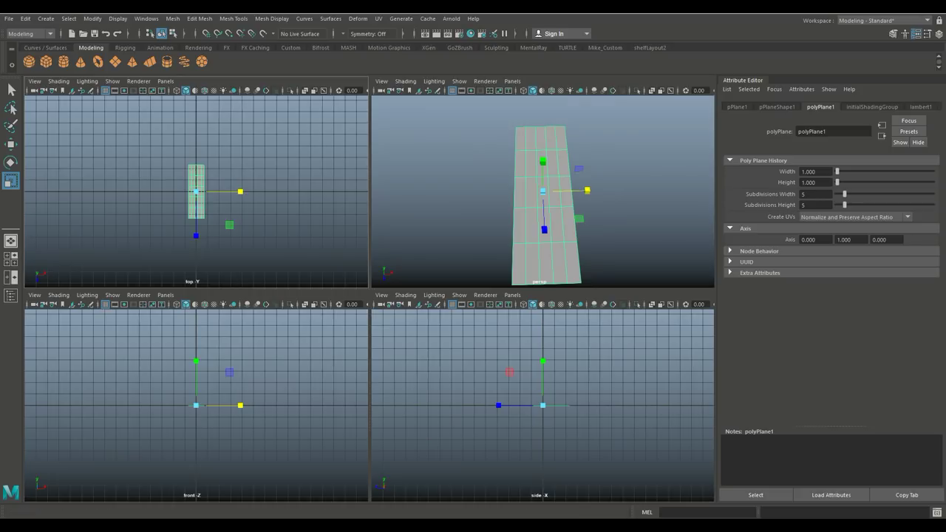
key(space)
scroll(359, 293, up, 8)
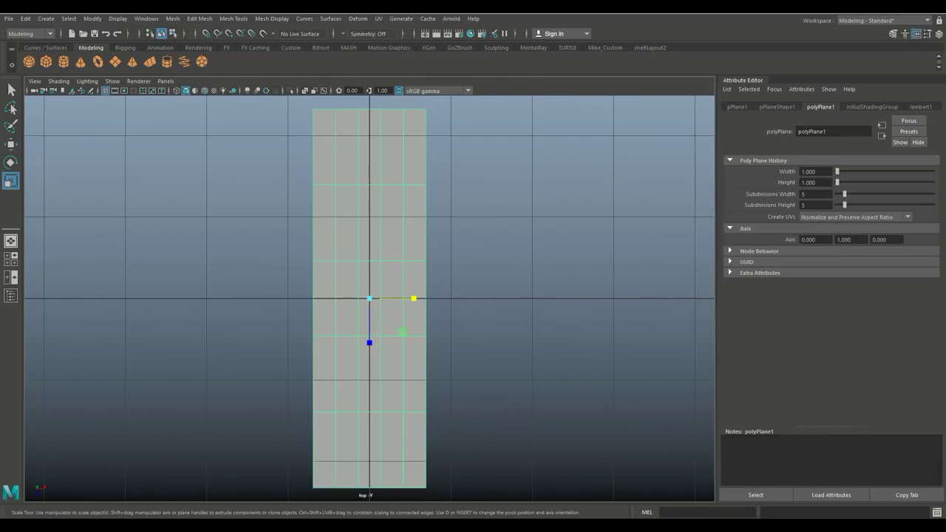
right_drag(399, 179, 363, 174)
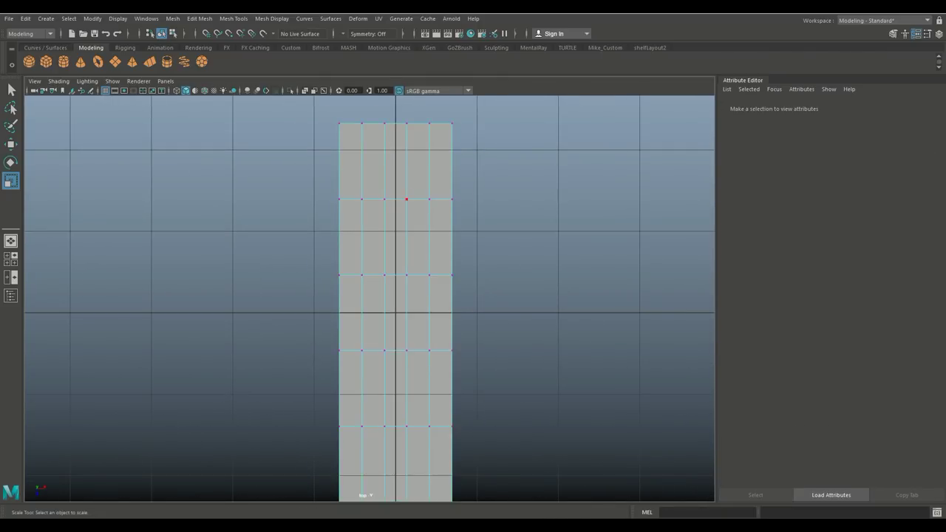
scroll(378, 304, down, 5)
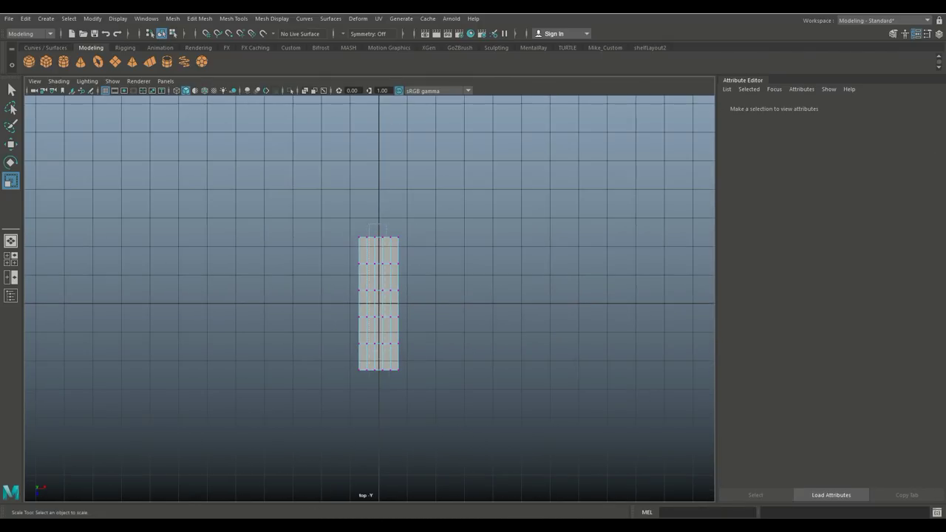
drag(385, 390, 385, 391)
scroll(370, 298, up, 5)
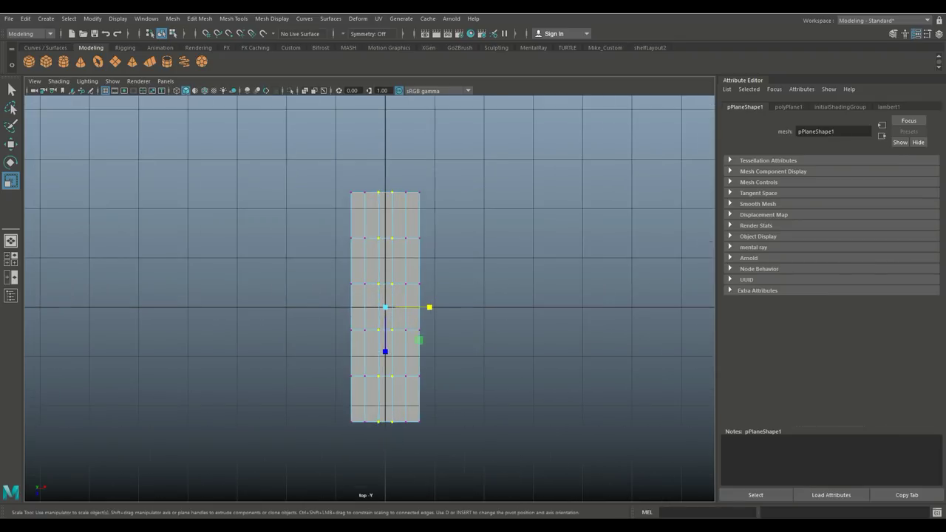
drag(434, 310, 467, 309)
Select the four inner vertices on both short ends and scale them outward lengthwise to cut the corners
drag(355, 147, 418, 183)
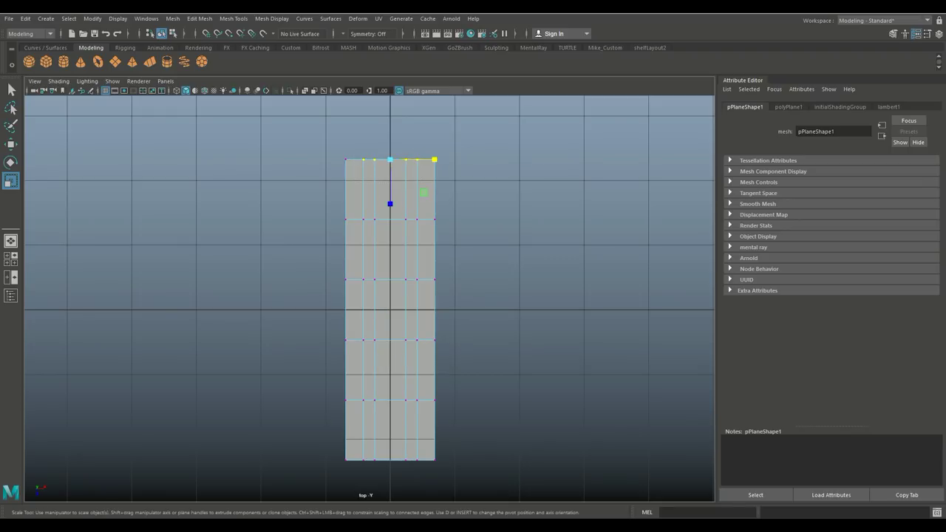
shift+drag(358, 447, 435, 485)
drag(390, 355, 390, 366)
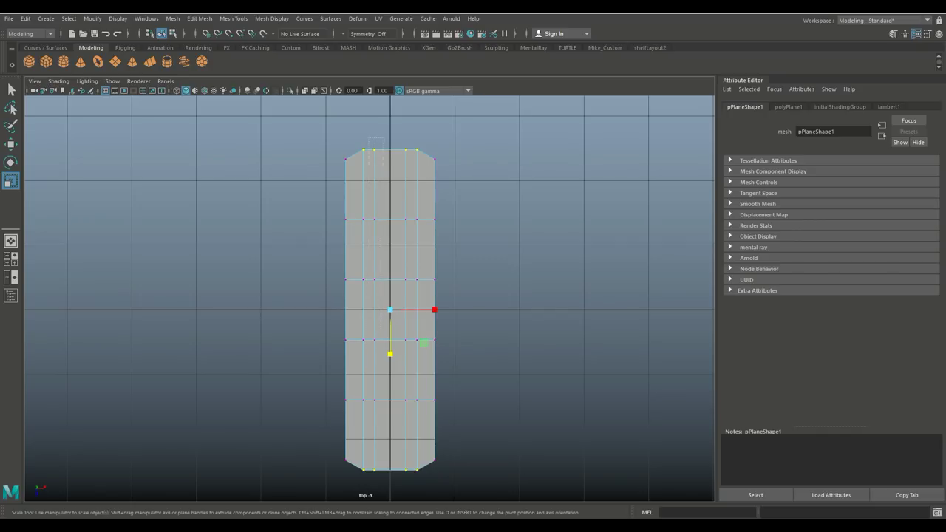
Scale the two middle vertices on each short end slightly further outward to round the ends
drag(368, 138, 413, 161)
shift+drag(368, 466, 414, 487)
drag(390, 354, 389, 355)
In the perspective view, insert two evenly spaced edge loops across the end section at each end of the strip
click(11, 259)
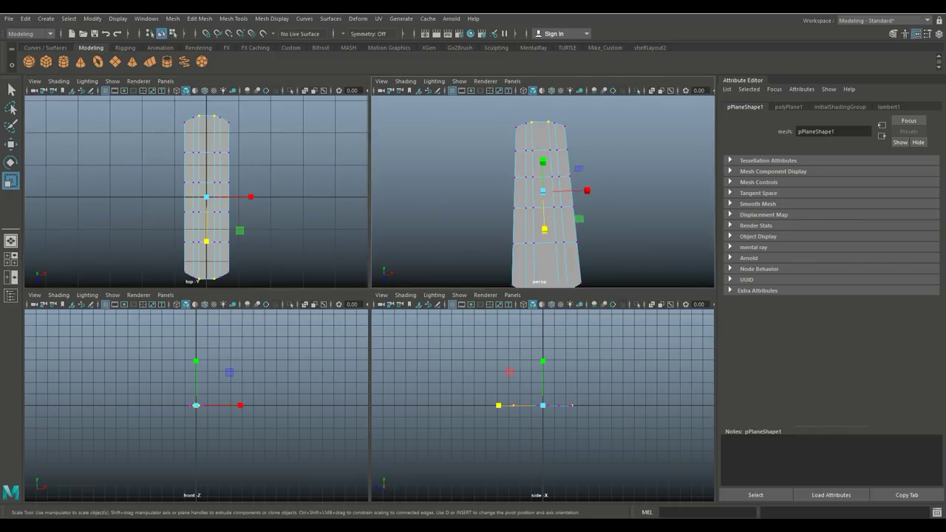
key(space)
scroll(369, 296, up, 2)
scroll(370, 295, down, 3)
alt+drag(370, 295, 414, 281)
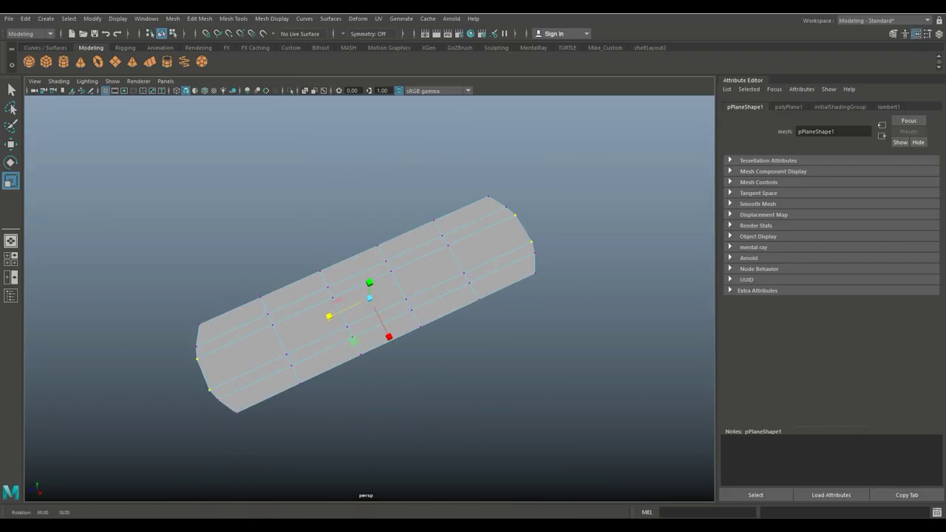
click(273, 19)
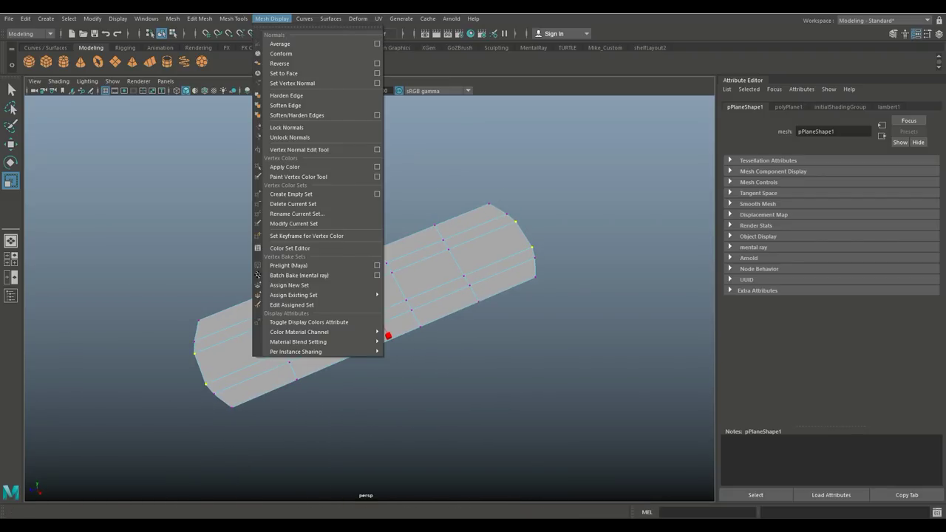
click(272, 19)
click(233, 18)
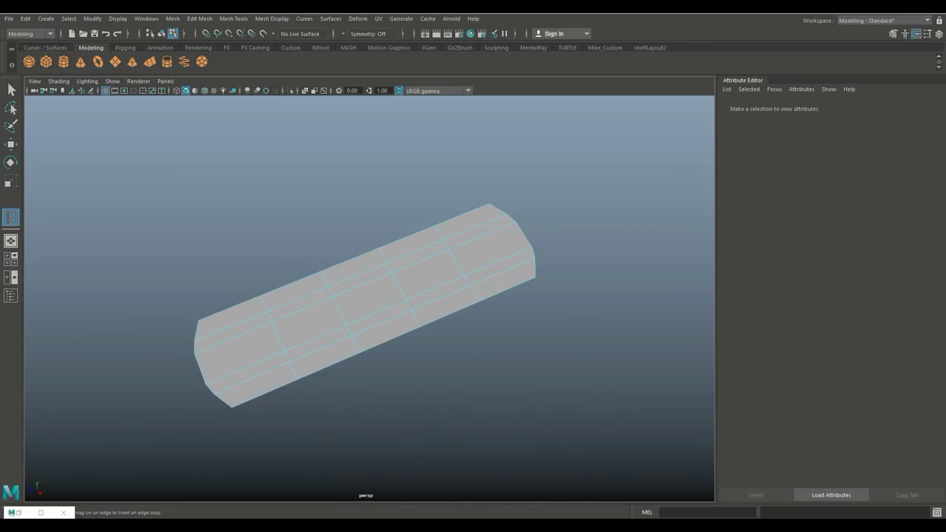
click(240, 326)
click(509, 244)
Extrude the central face near each end of the strip upward by about 0.125 units
alt+drag(369, 296, 443, 278)
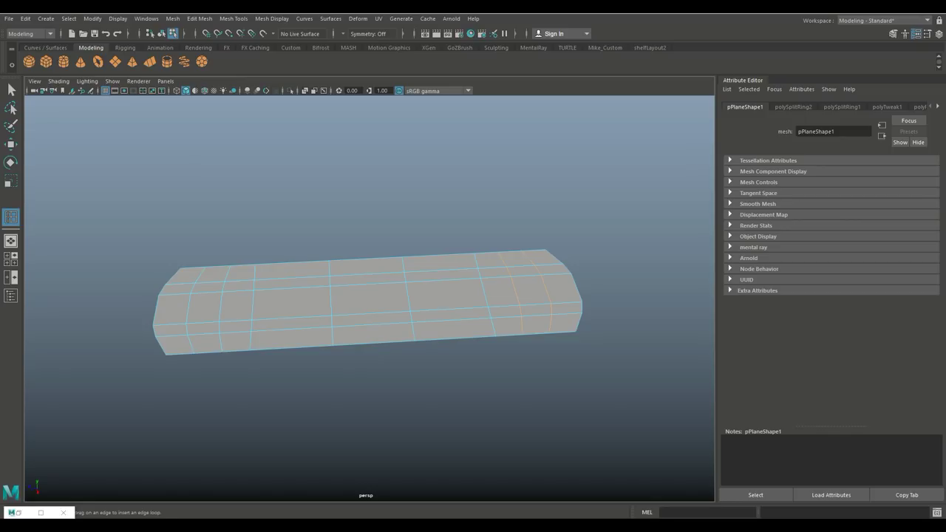
key(q)
alt+drag(326, 325, 354, 318)
right_drag(199, 234, 200, 259)
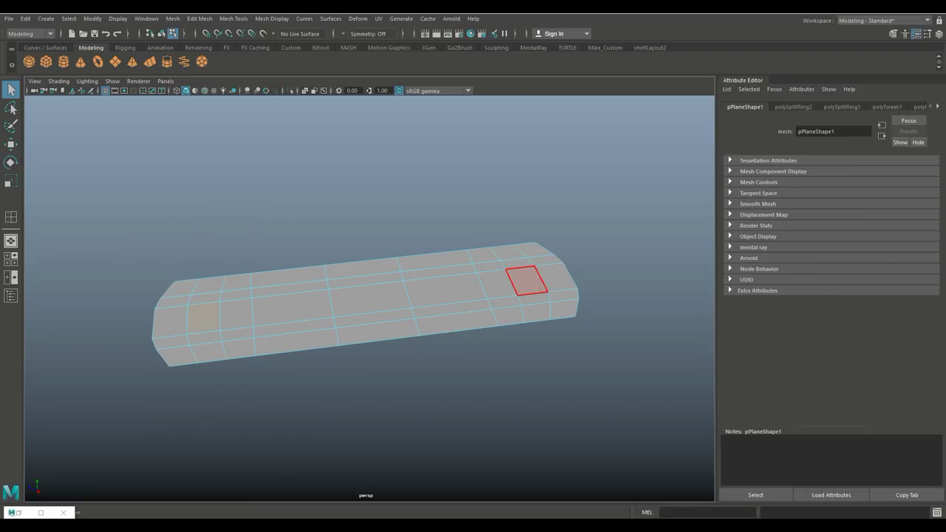
shift+click(527, 281)
shift+right_drag(538, 299, 562, 307)
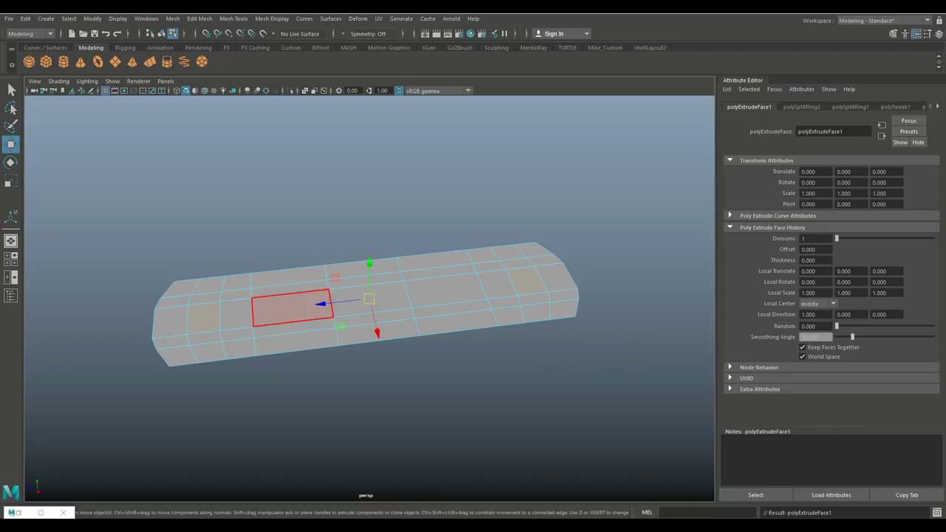
drag(370, 262, 369, 255)
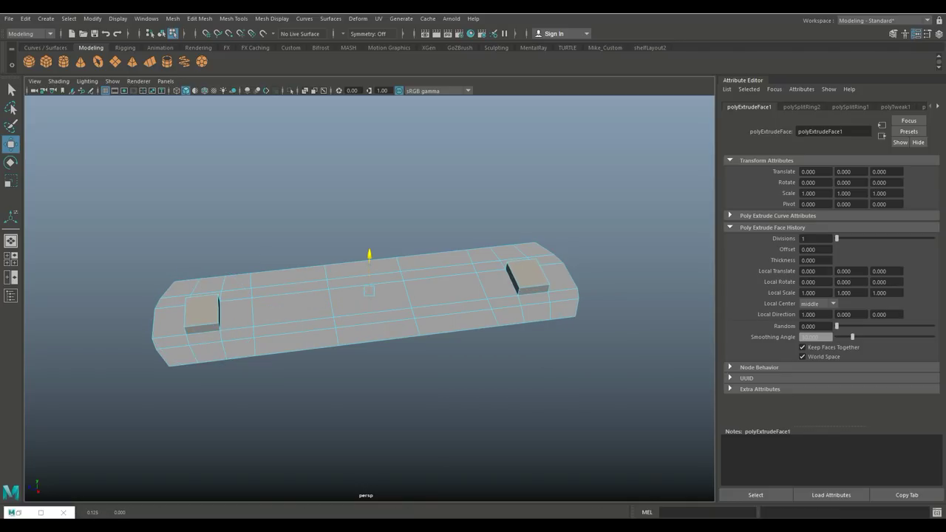
Delete the top faces of the two raised blocks to leave open holes
alt+drag(366, 304, 366, 287)
right_drag(197, 232, 202, 258)
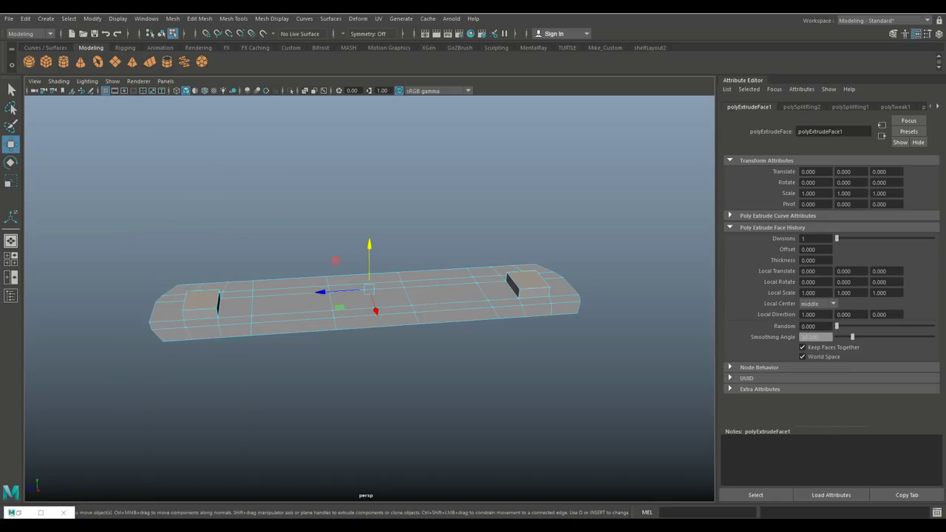
key(Delete)
Extrude the two long central faces on either side of the middle face downward by about 0.115 units
alt+drag(366, 296, 381, 292)
click(303, 303)
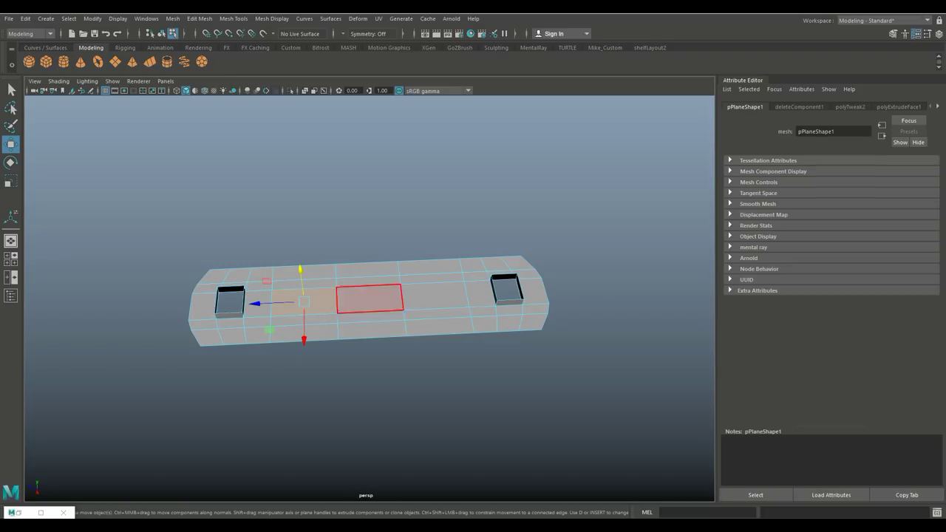
shift+click(434, 296)
scroll(435, 296, up, 2)
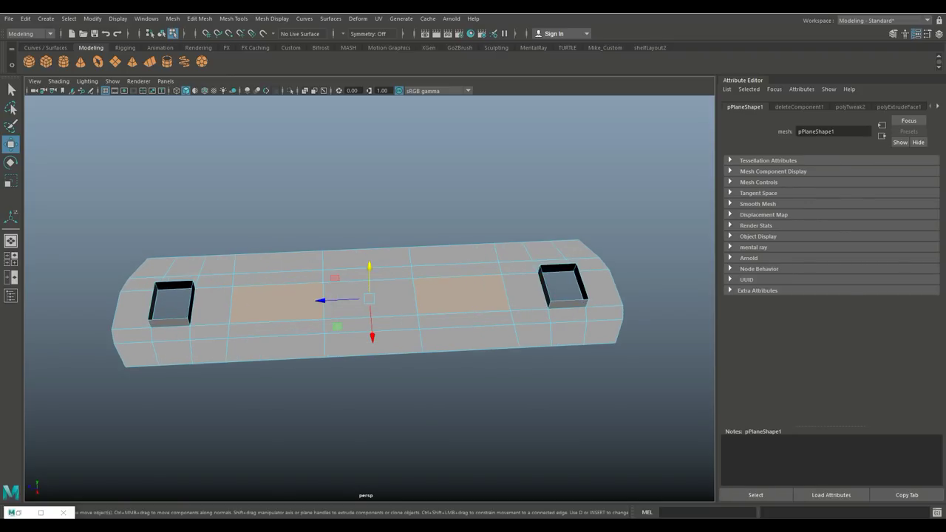
key(ctrl+e)
key(w)
drag(370, 270, 370, 282)
Extrude the two recessed bottom faces with an Offset of 0.1 and Keep Faces Together off
alt+drag(443, 414, 355, 414)
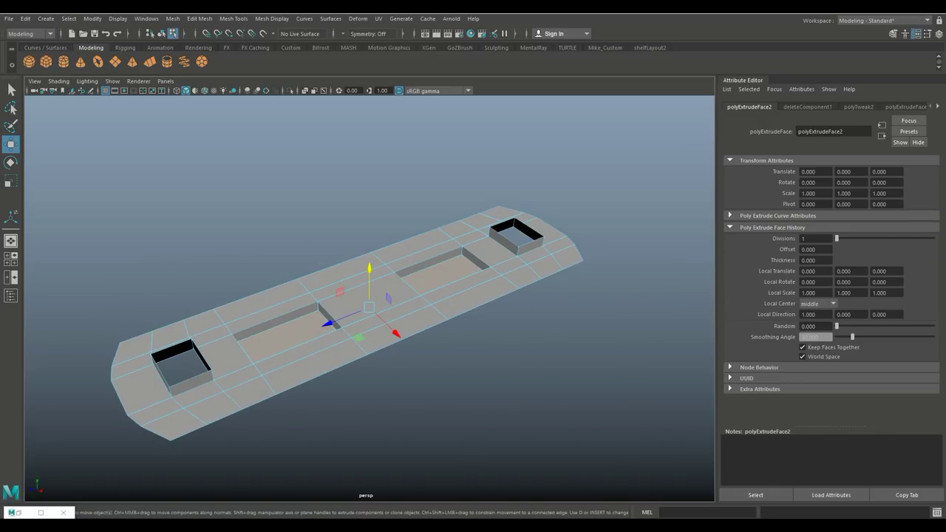
key(ctrl+e)
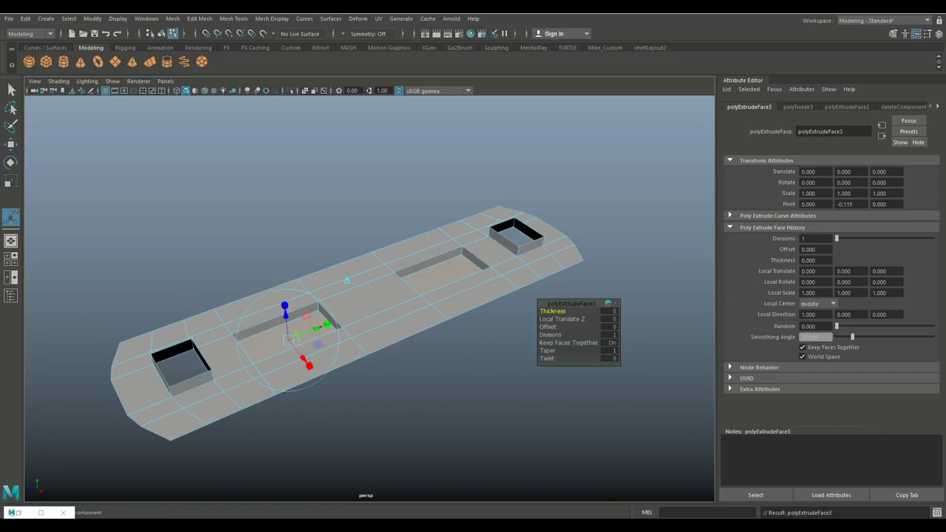
click(569, 342)
click(612, 342)
click(548, 327)
text(0.1)
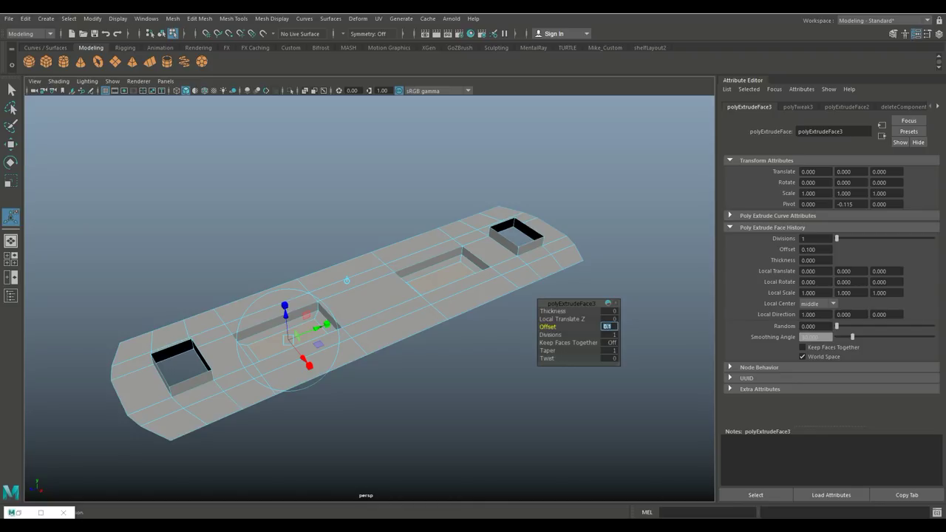
Extrude the strip's entire outer border edge downward by about 0.09 units and scale it outward into a sloped side
alt+drag(369, 296, 411, 309)
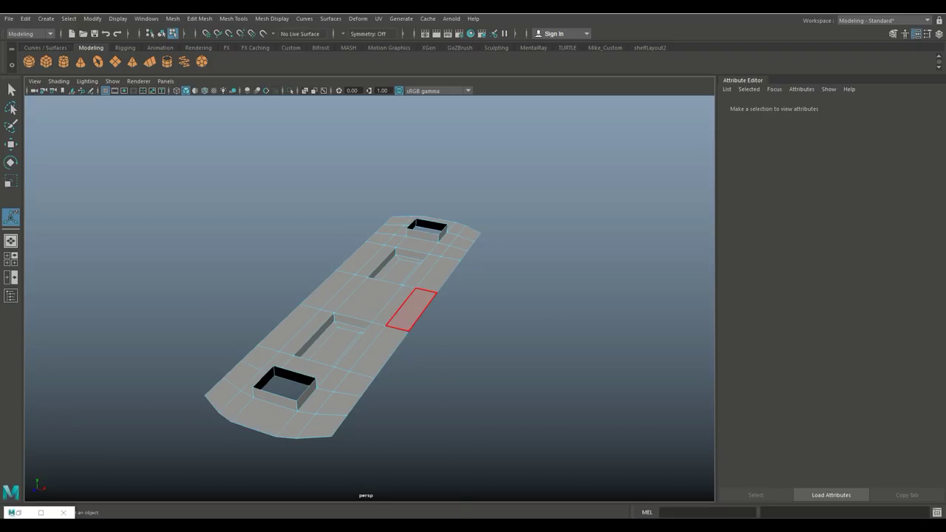
right_drag(411, 237, 412, 204)
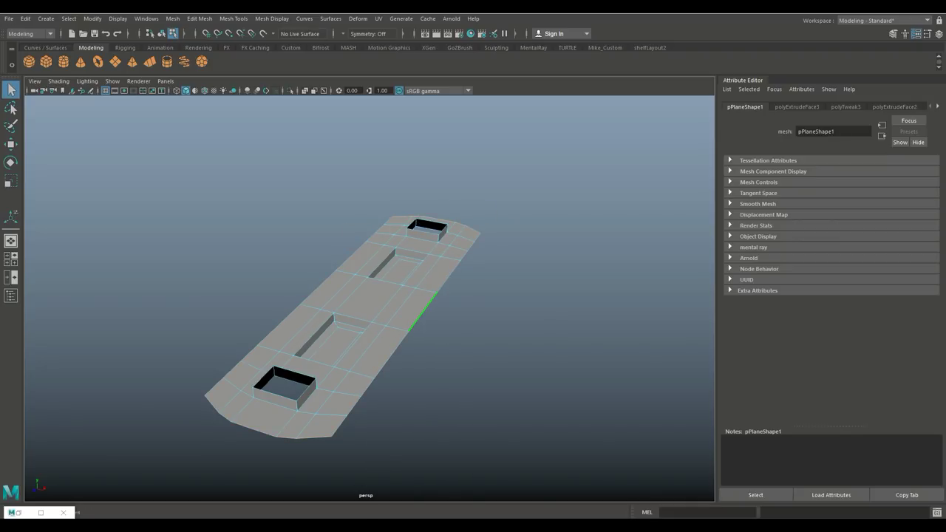
key(ctrl+e)
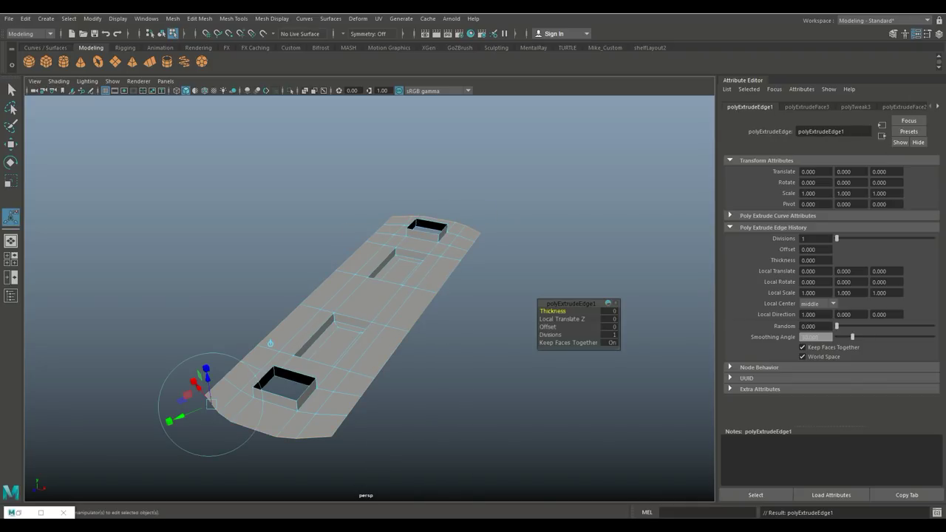
key(w)
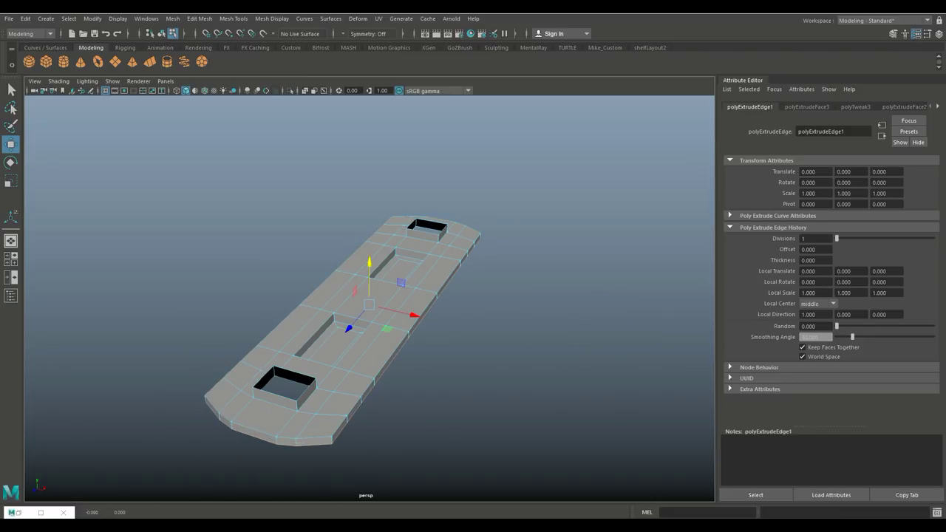
key(r)
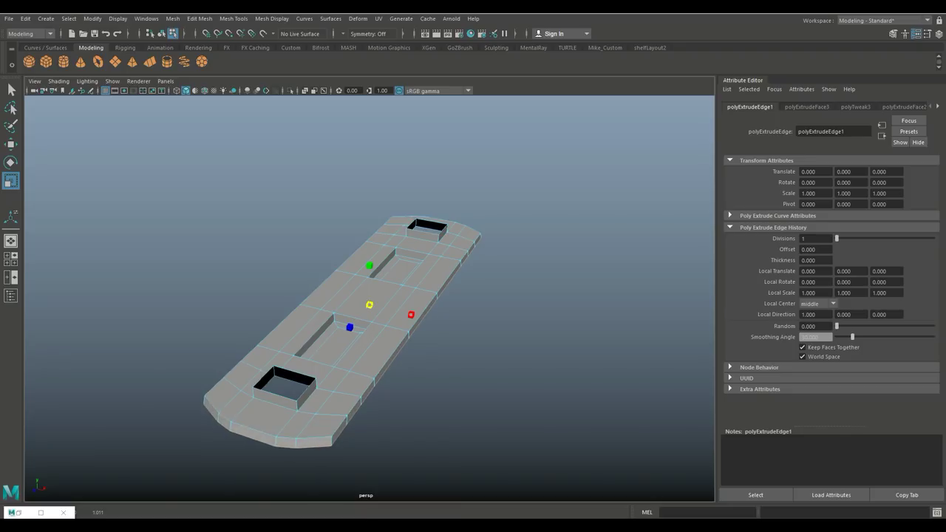
alt+drag(347, 318, 309, 338)
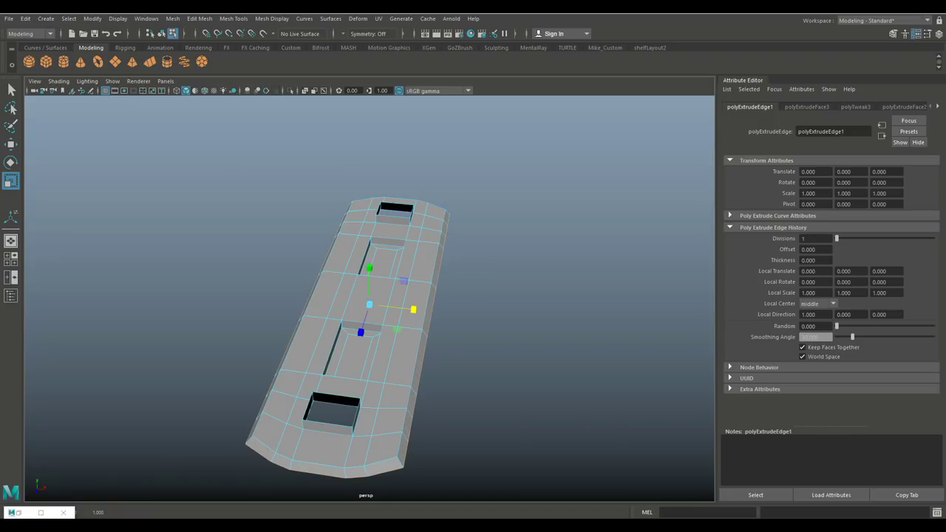
Extrude the outer border edges outward into a narrow flat lip and extrude them again slightly downward
key(ctrl+e)
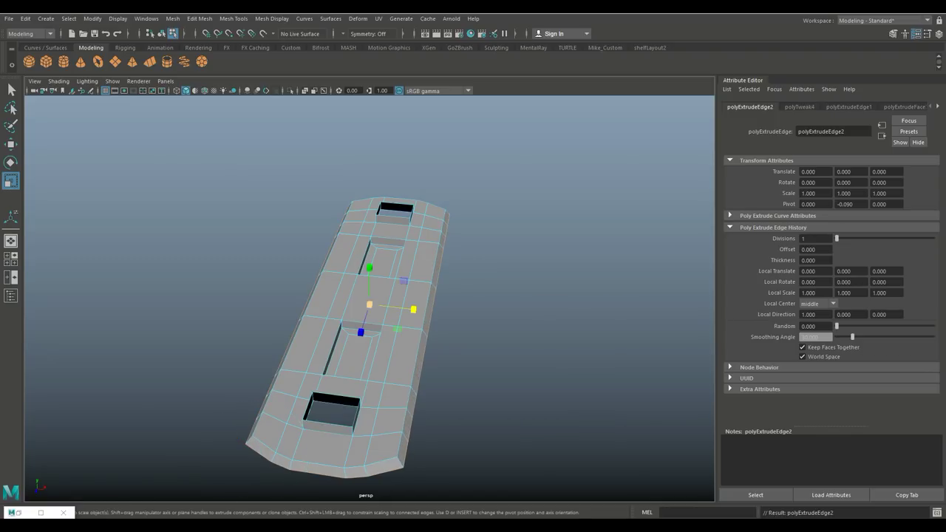
drag(413, 309, 417, 309)
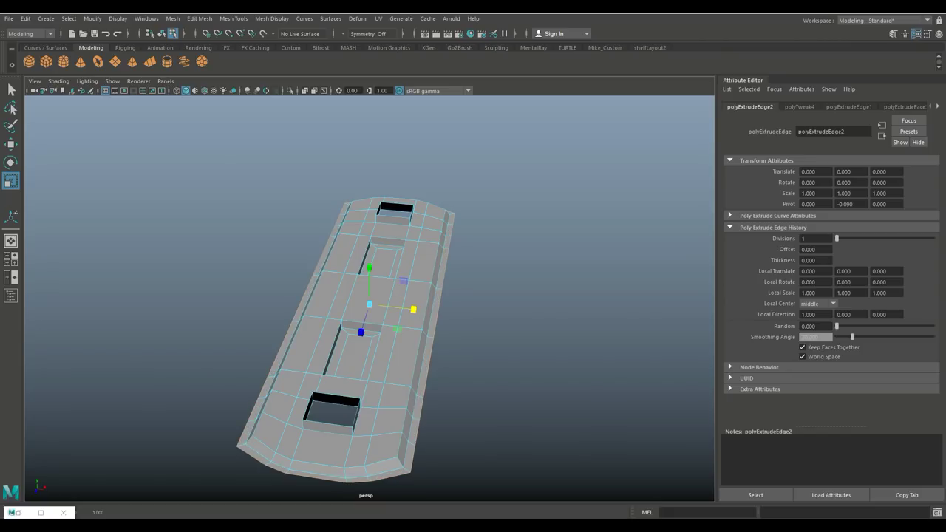
key(ctrl+e)
key(w)
drag(370, 263, 370, 269)
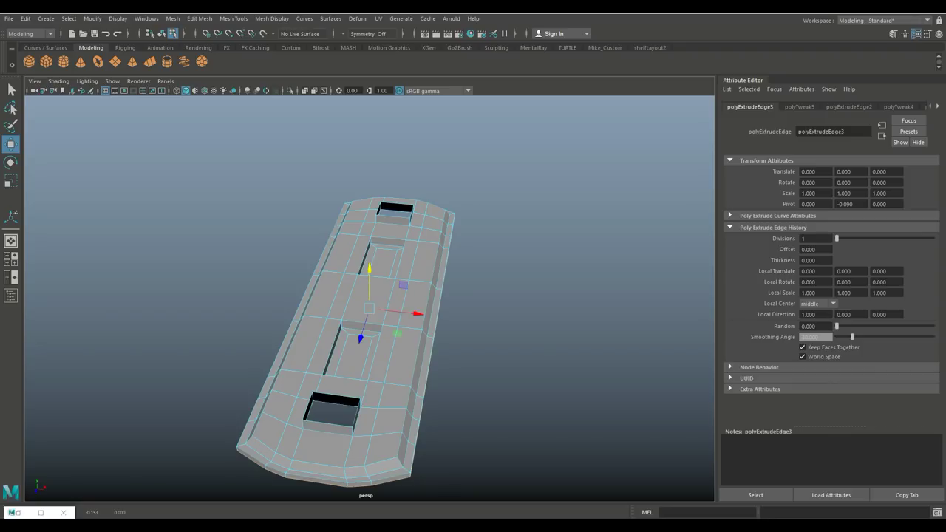
click(562, 384)
Inspect the whole plate in smooth mesh preview and return it to the unsmoothed display
alt+drag(444, 295, 507, 236)
right_drag(507, 237, 503, 204)
key(3)
alt+drag(503, 204, 473, 214)
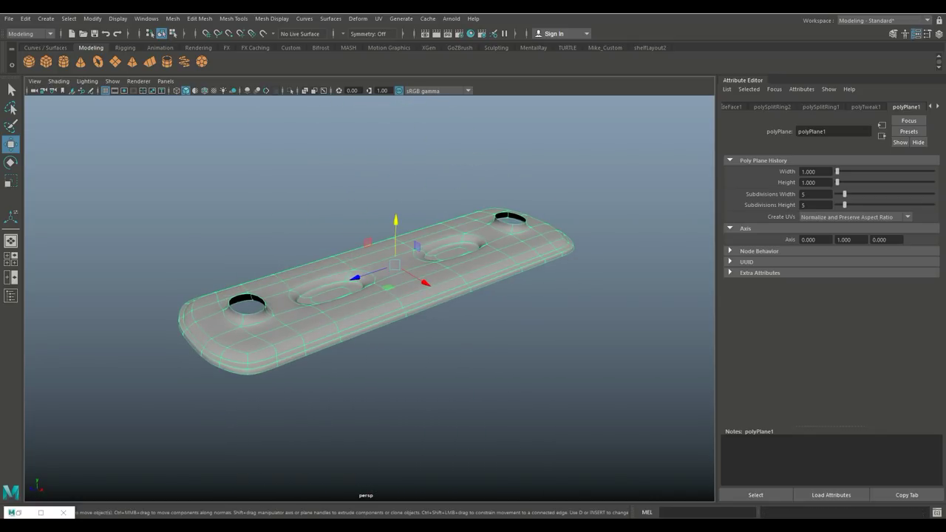
key(1)
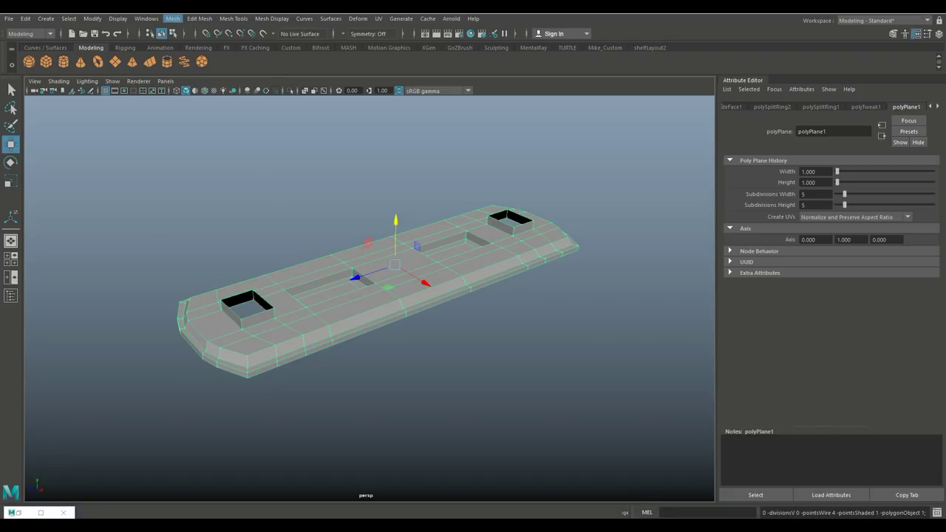
Apply a polygon Smooth to the whole plate with Divisions set to 2
click(172, 19)
click(191, 111)
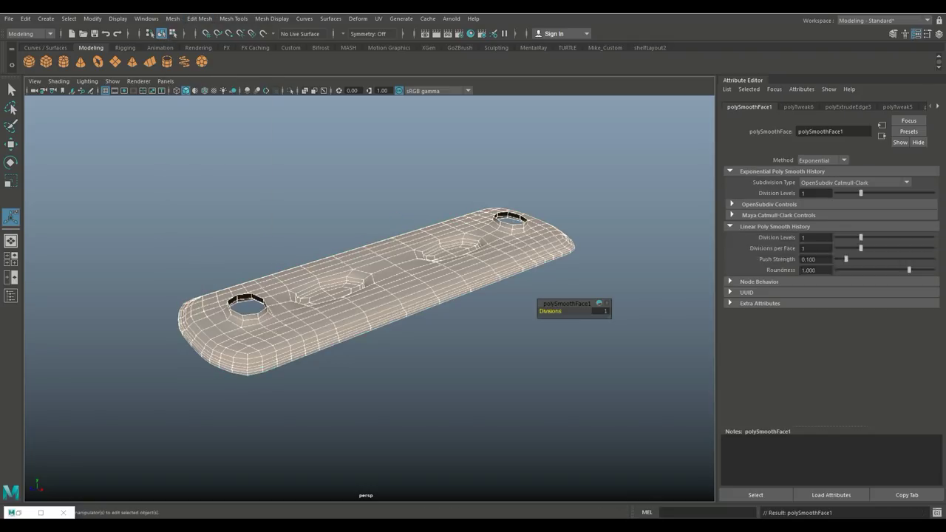
key(f)
alt+drag(370, 296, 444, 215)
click(600, 311)
text(2)
key(Return)
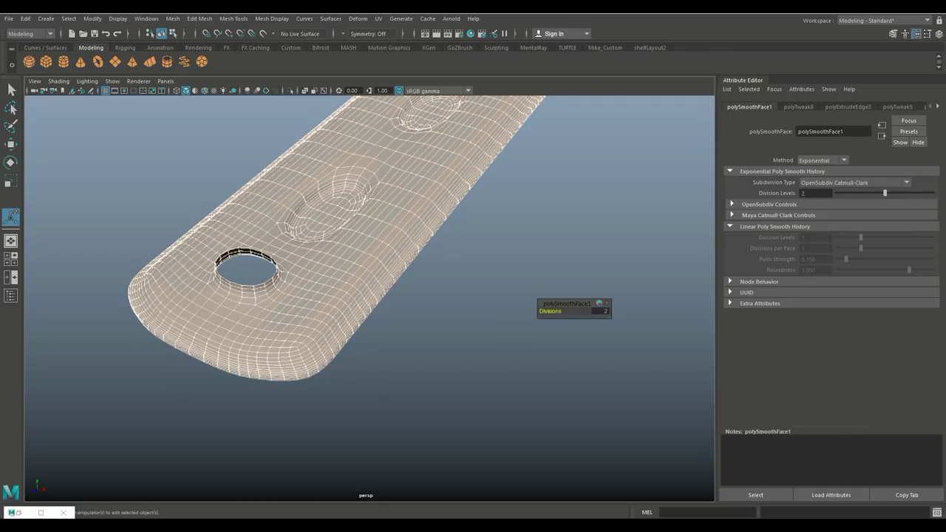
alt+drag(414, 222, 517, 221)
click(518, 400)
Turn the viewport grid on and rotate the smoothed plate 90 degrees so it stands upright
click(347, 222)
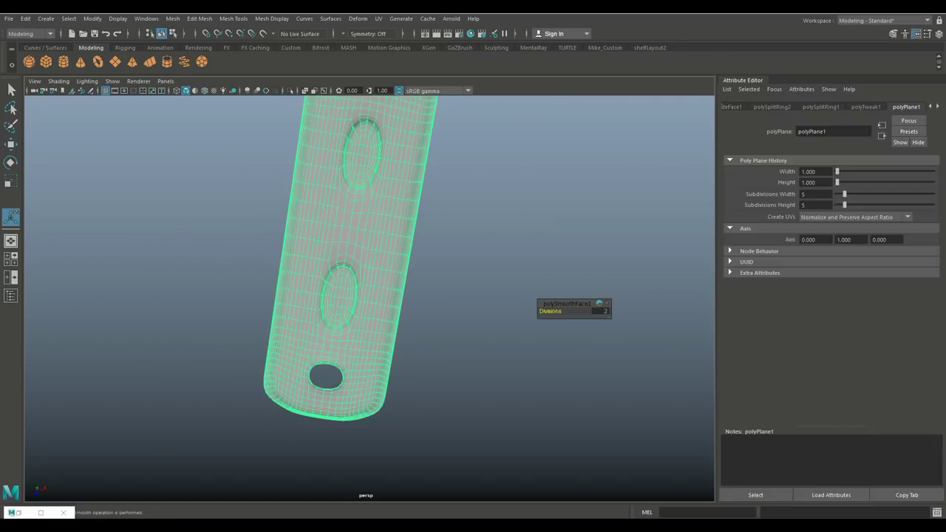
alt+drag(369, 258, 428, 244)
scroll(352, 318, down, 3)
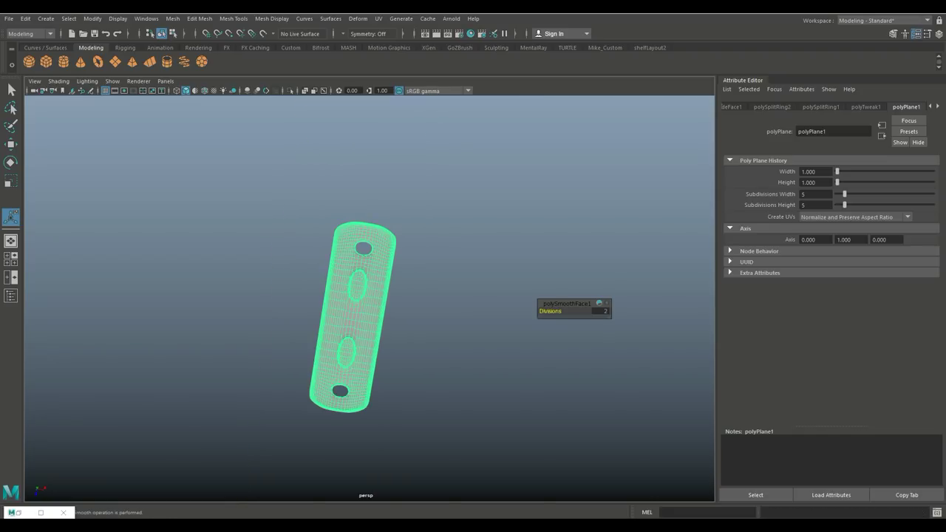
click(118, 19)
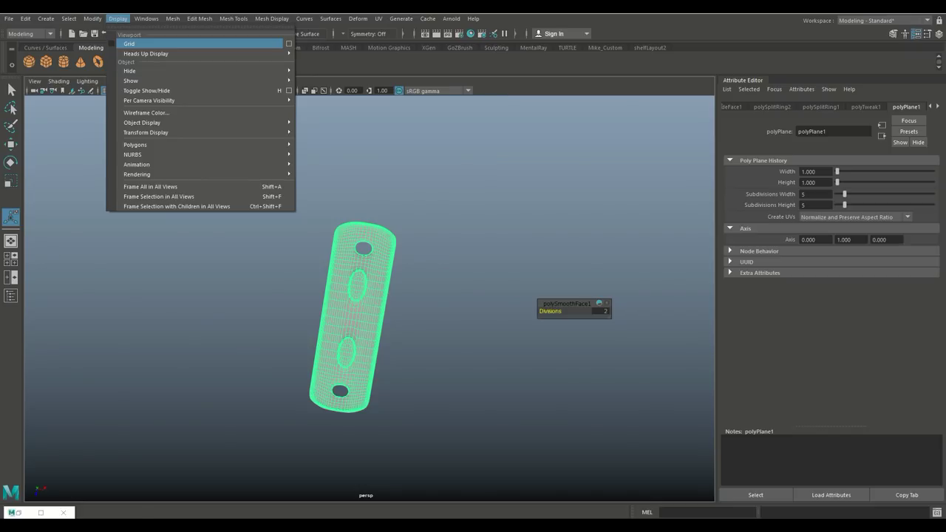
click(129, 44)
alt+drag(355, 296, 384, 251)
key(e)
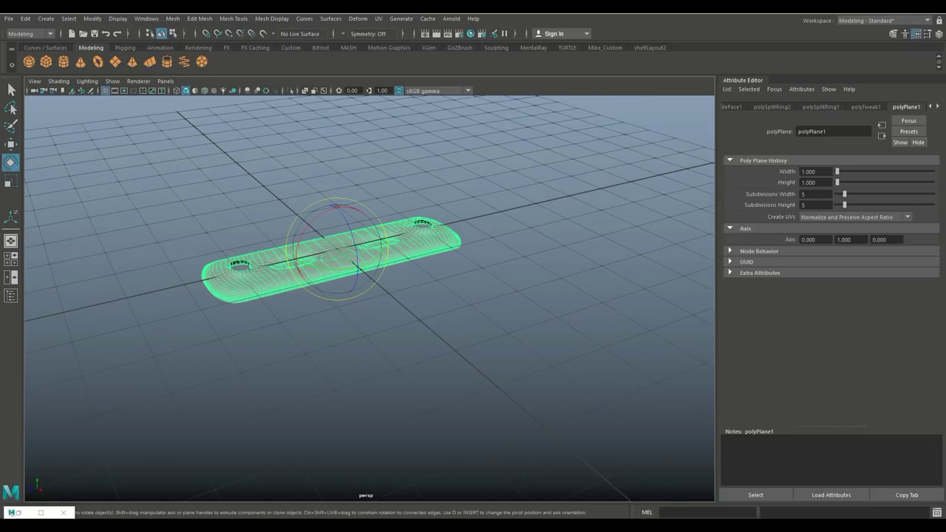
drag(311, 222, 297, 262)
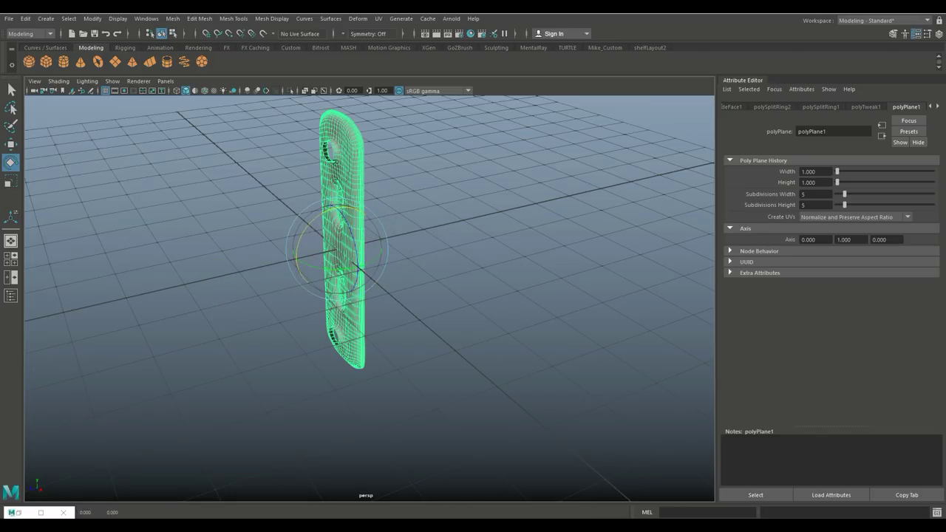
Duplicate the upright plate and rotate the copy 180 degrees so it faces the opposite way
scroll(354, 281, up, 5)
key(alt+shift+d)
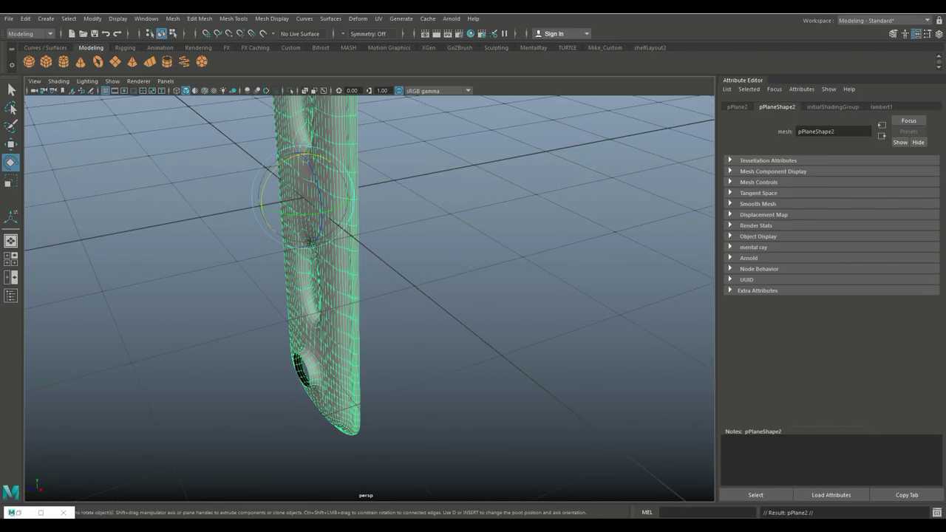
drag(329, 213, 289, 242)
Move the rotated copy about 0.31 units back along Z in the top view until the rims of both halves meet
click(10, 259)
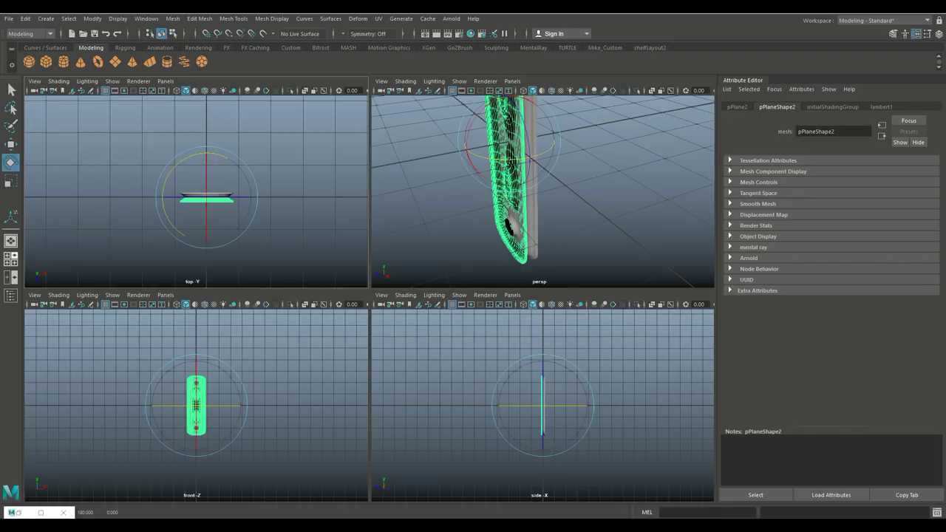
key(space)
key(w)
scroll(370, 298, up, 5)
drag(420, 370, 420, 325)
scroll(369, 298, up, 5)
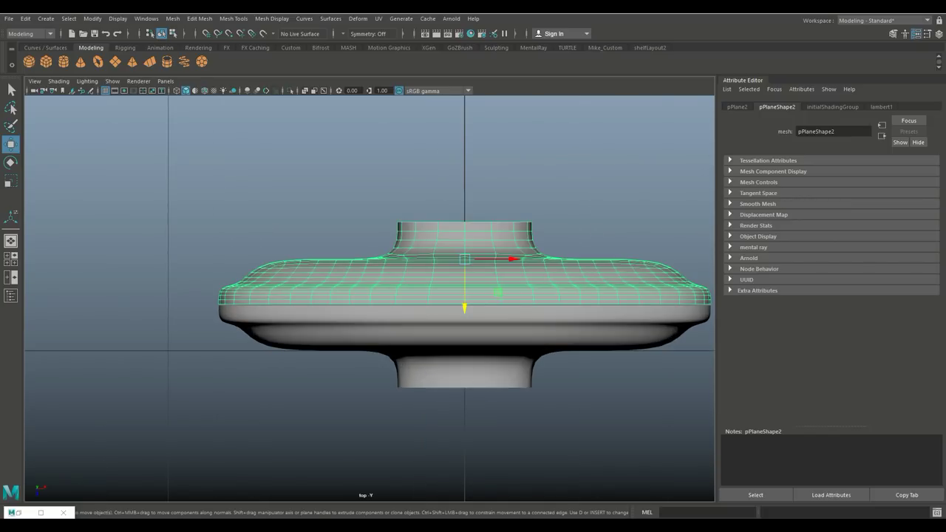
scroll(370, 296, up, 3)
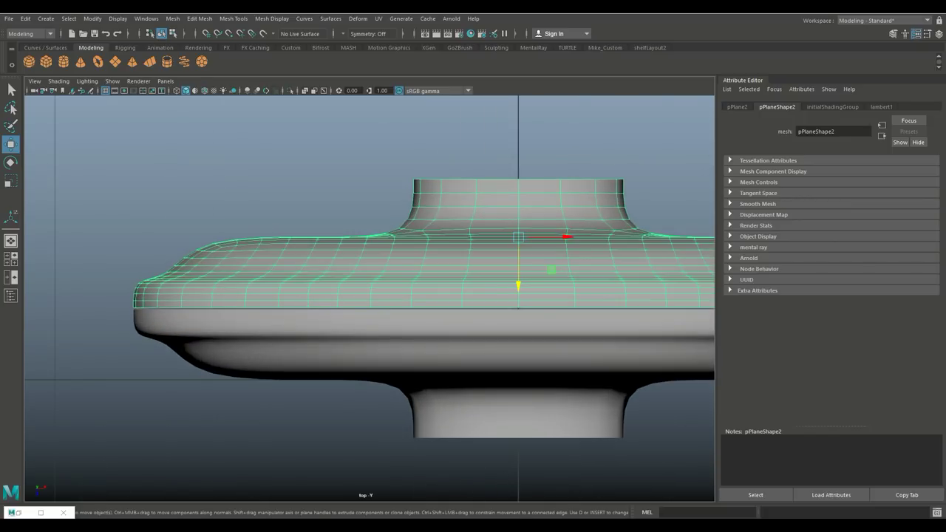
drag(518, 284, 518, 287)
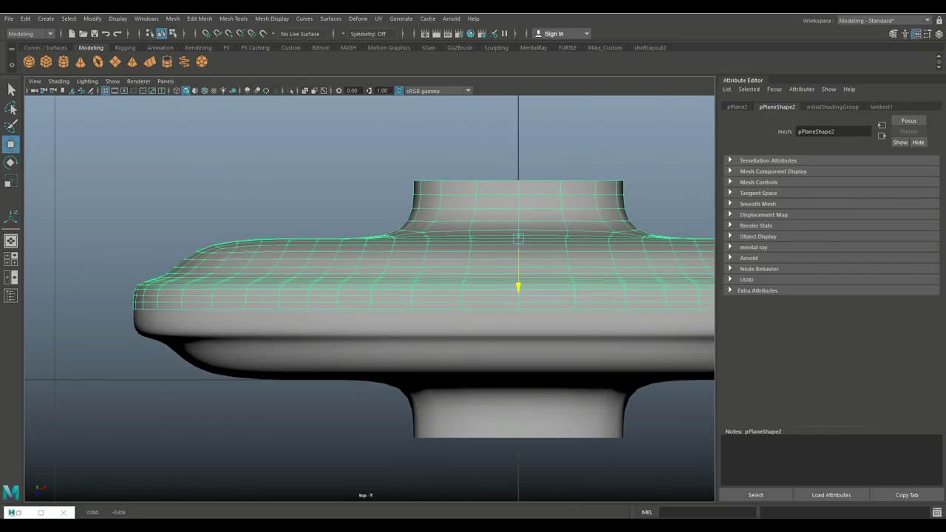
Combine the two back-to-back plate halves into one mesh
scroll(519, 286, down, 10)
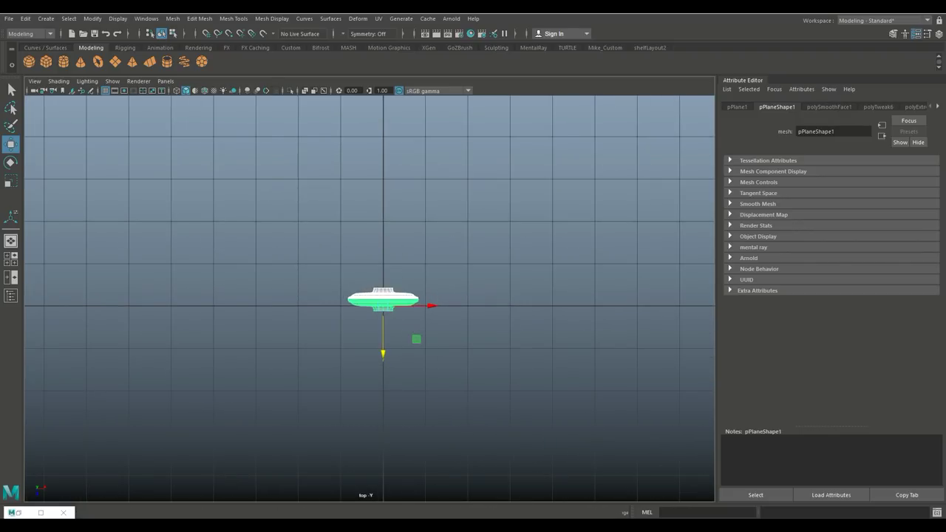
click(172, 18)
click(194, 53)
Duplicate the combined section and move the copy about -0.554 units along Z so their connecting collars meet
scroll(370, 296, up, 5)
scroll(369, 300, up, 3)
key(ctrl+d)
drag(428, 349, 429, 250)
Repeat the duplicate with the same offset six more times to form a row of eight sections
scroll(429, 250, down, 8)
scroll(370, 299, down, 3)
key(shift+d)
key(shift+d)
key(shift+d)
key(shift+d)
key(shift+d)
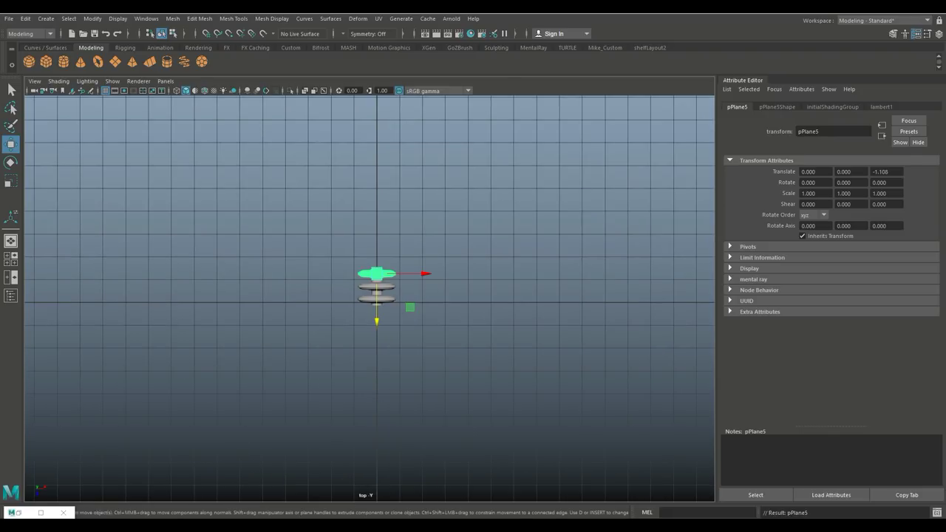
key(shift+d)
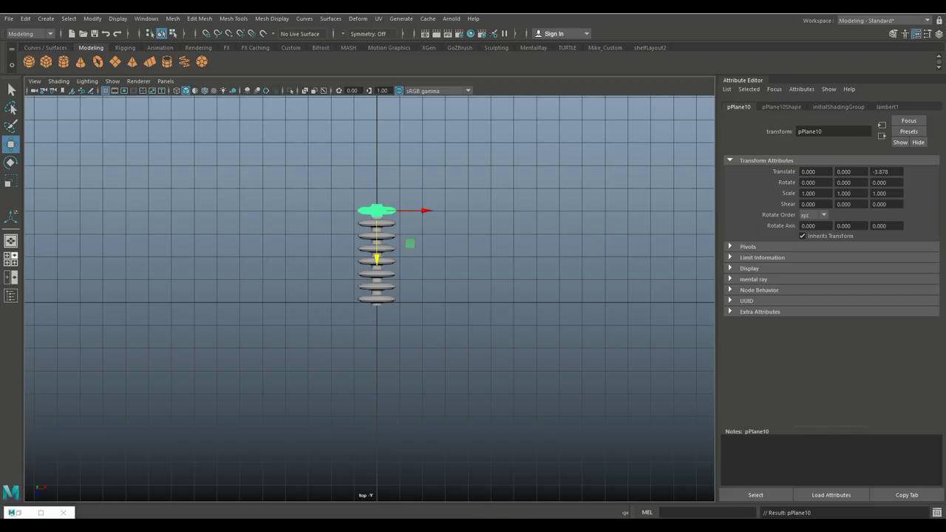
Select all eight sections in the perspective view and combine them into a single radiator mesh
key(space)
key(space)
key(a)
alt+drag(369, 296, 292, 289)
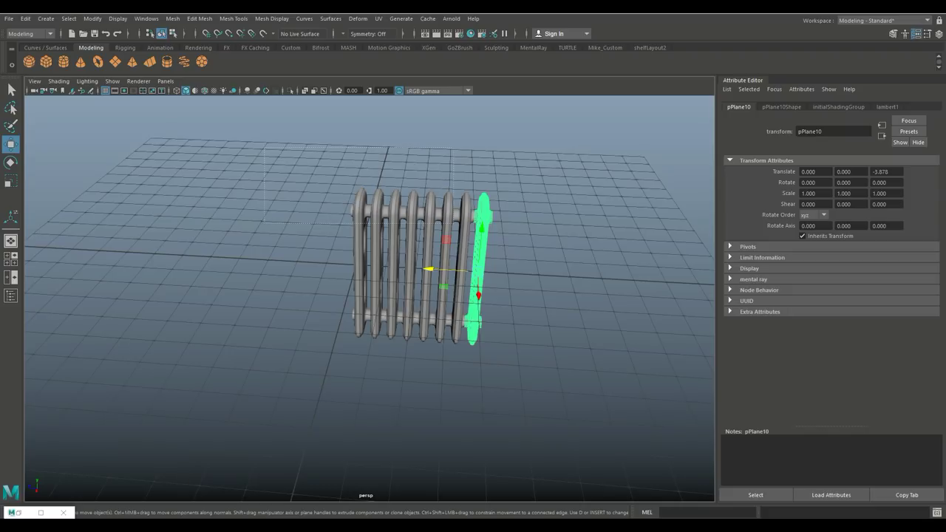
drag(388, 222, 496, 348)
click(173, 18)
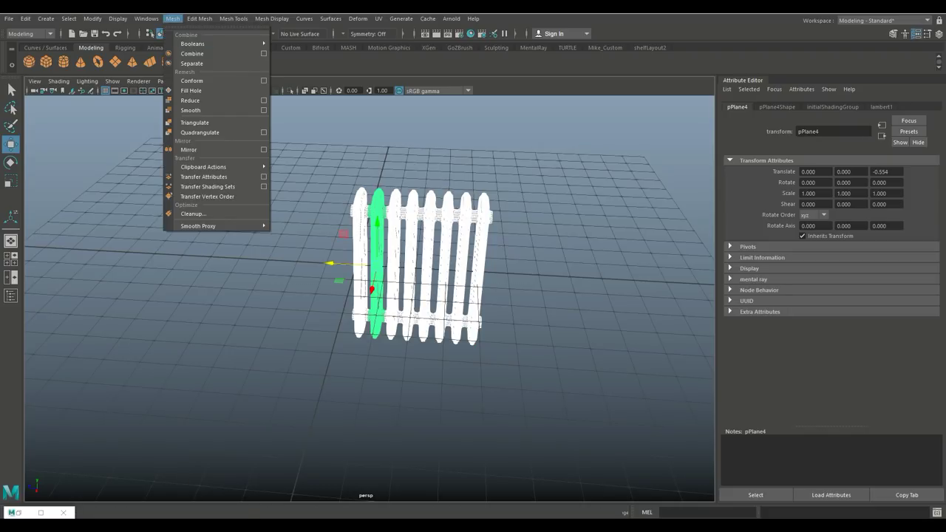
click(192, 53)
Delete the combined radiator's construction history and freeze its transformations
click(25, 19)
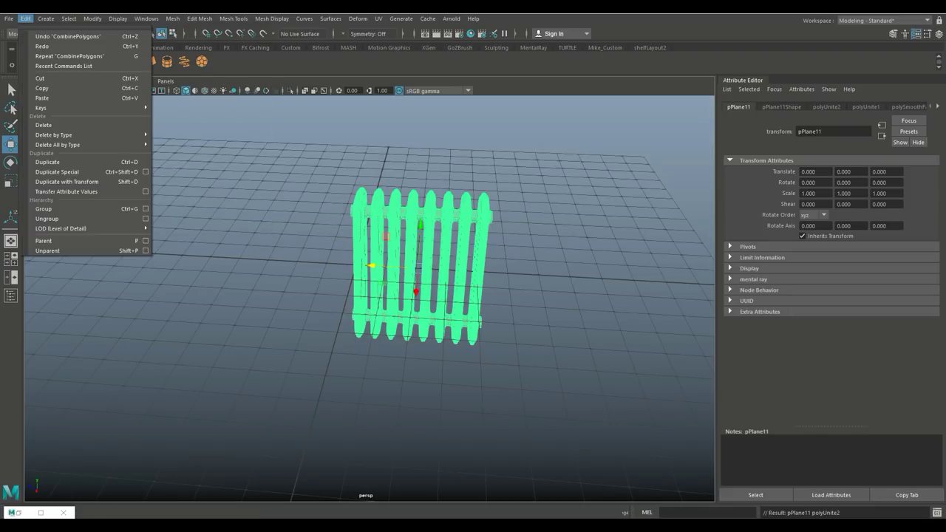
mouse_move(67, 135)
click(177, 134)
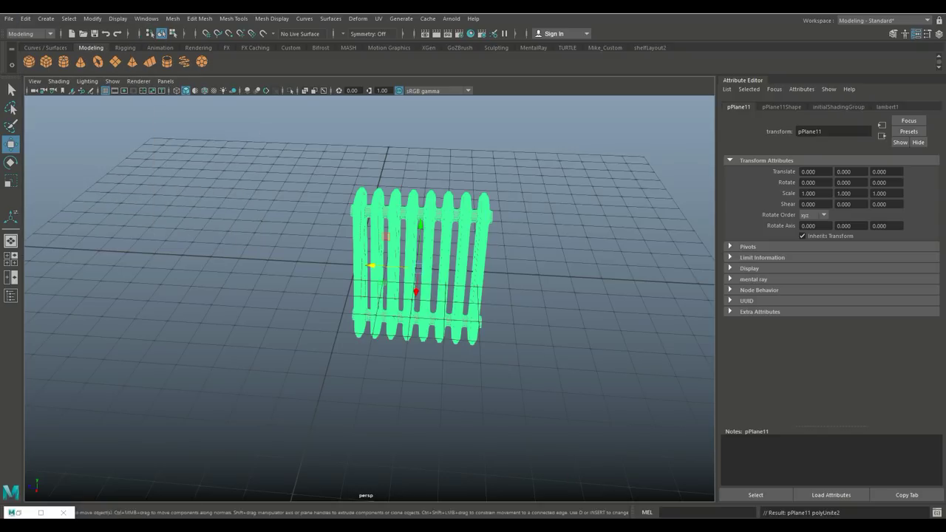
click(92, 18)
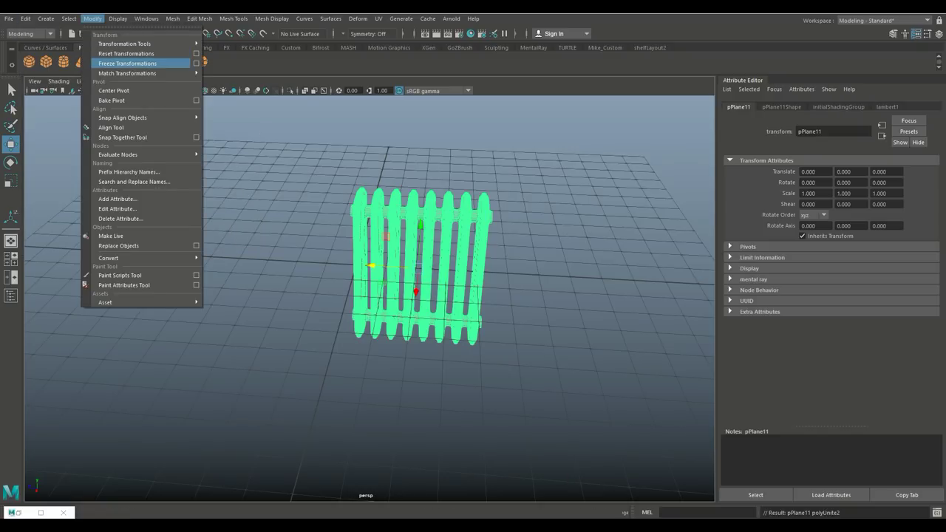
click(127, 63)
Move the radiator about 2.092 units along Z to centre it on the grid origin, and freeze its transformations
key(space)
key(f)
key(space)
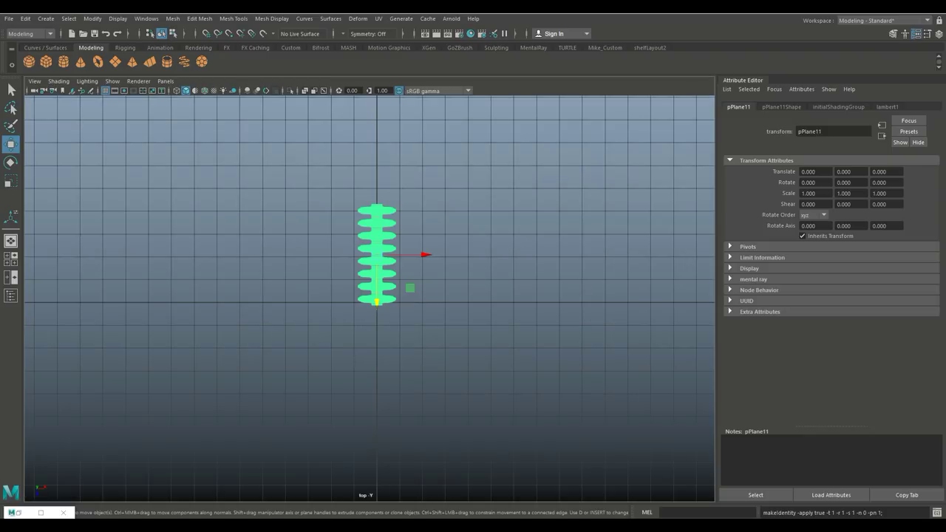
drag(409, 287, 409, 335)
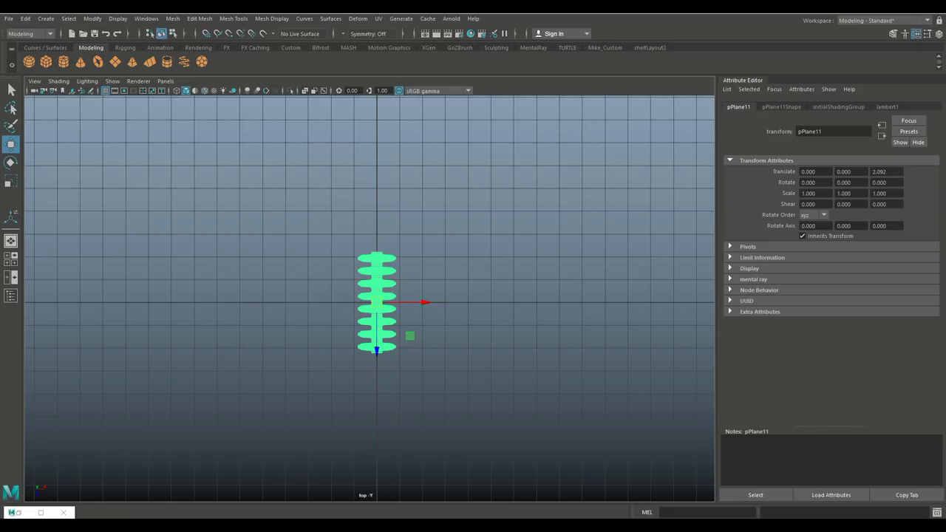
click(92, 19)
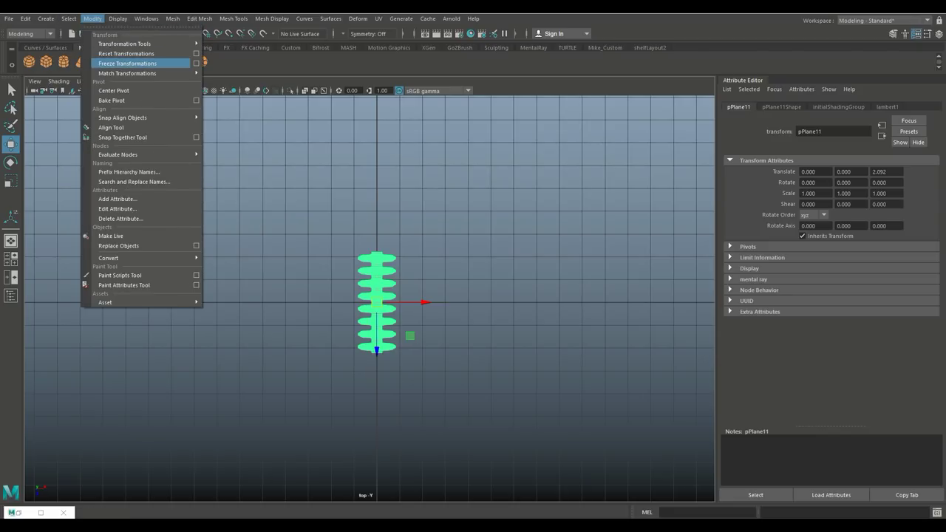
click(128, 64)
Create a polygon cylinder and place it beside the radiator at about -6.183 on the Z axis
key(space)
key(space)
alt+drag(370, 296, 429, 281)
click(562, 414)
click(351, 255)
scroll(369, 281, down, 3)
alt+drag(370, 281, 444, 284)
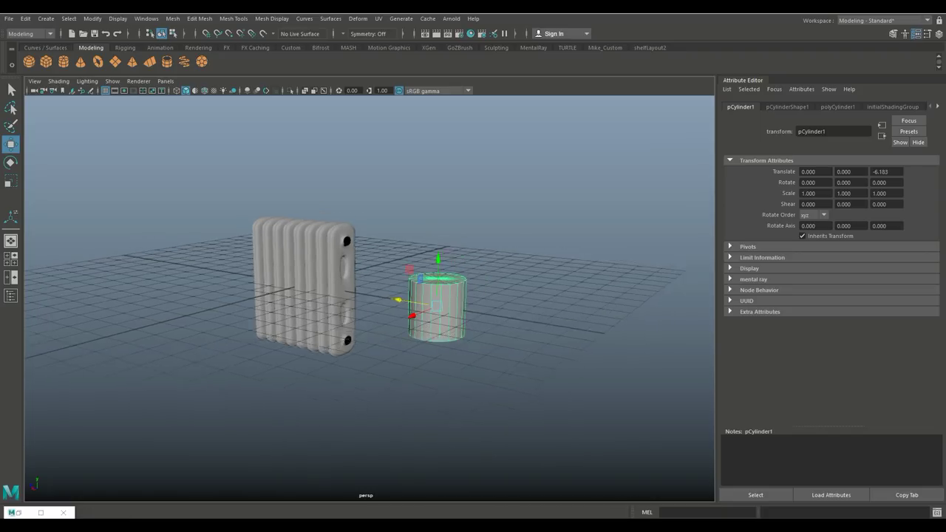
alt+middle_drag(370, 281, 337, 293)
Set the new cylinder's Subdivisions Axis to 5
key(ctrl+a)
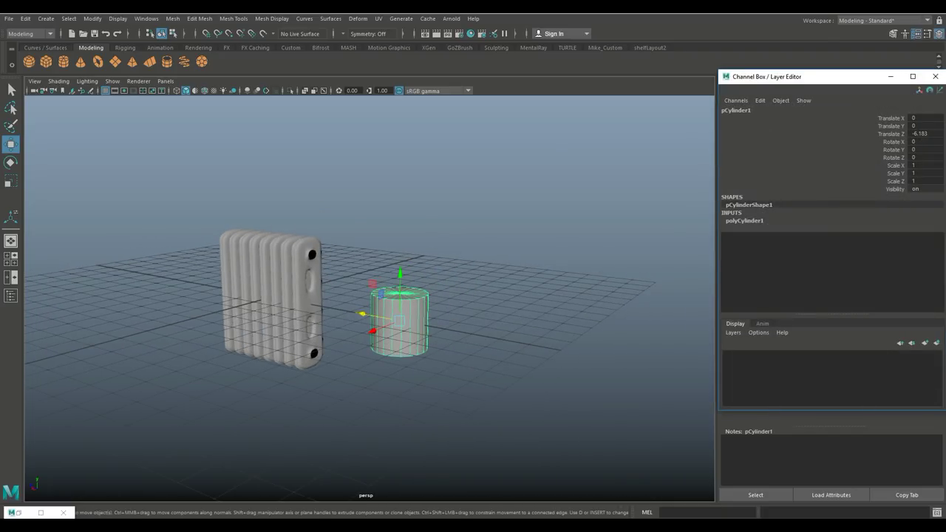
key(ctrl+a)
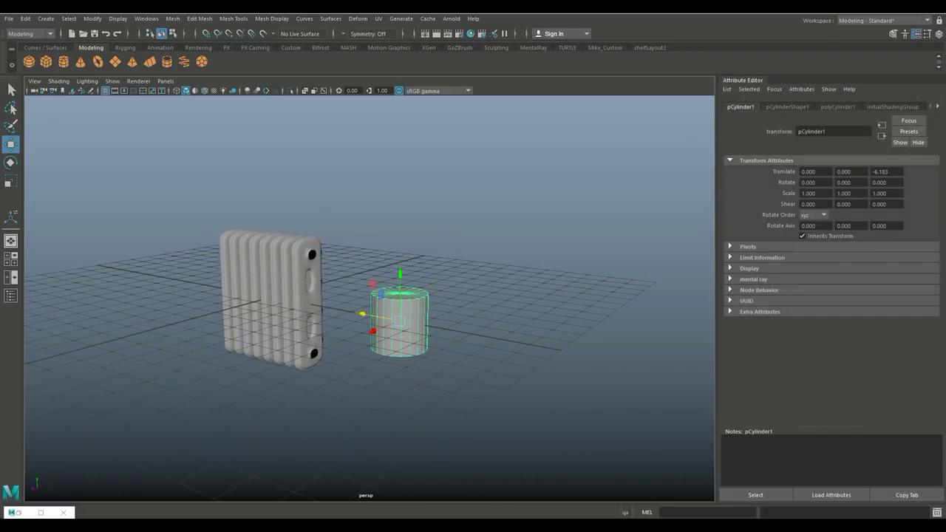
click(787, 107)
click(838, 106)
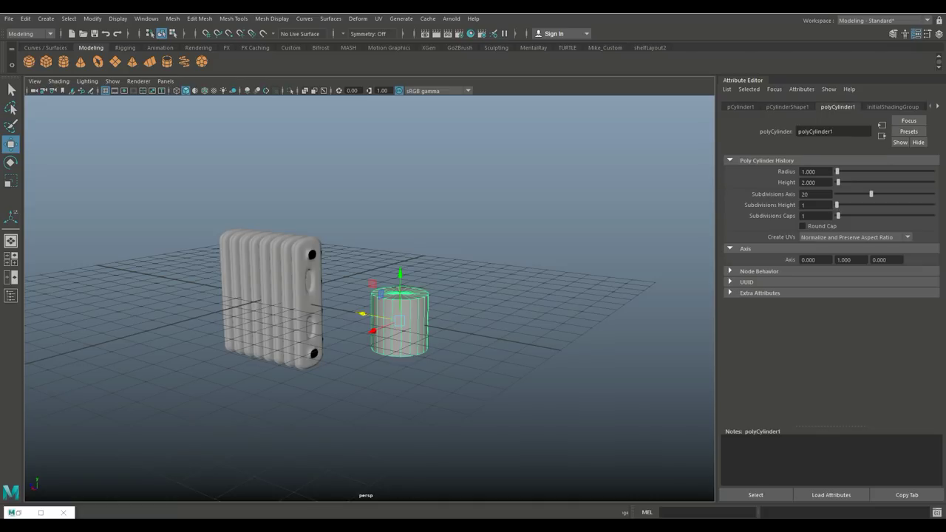
double_click(806, 194)
text(5)
key(Return)
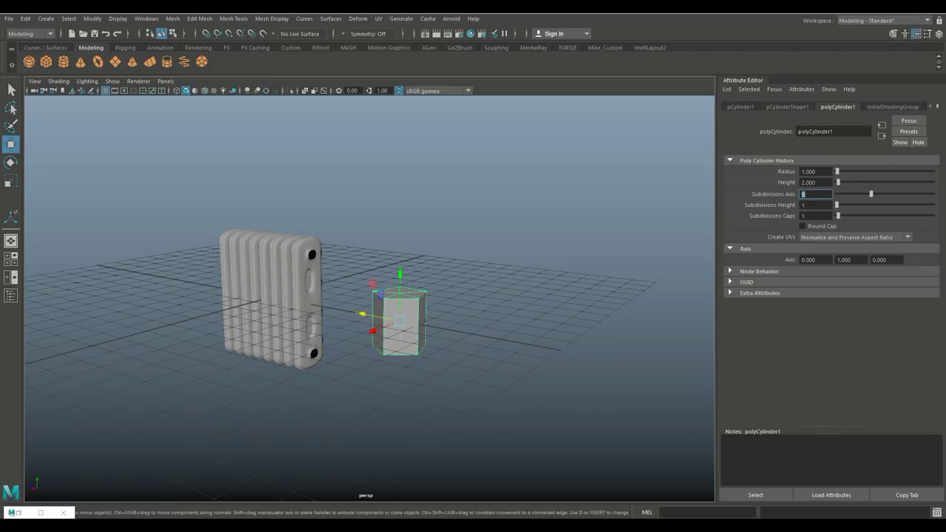
Delete the five-sided cylinder's side and bottom faces, keeping only the pentagonal top cap
click(518, 414)
alt+drag(517, 414, 458, 414)
right_drag(435, 231, 436, 258)
click(436, 310)
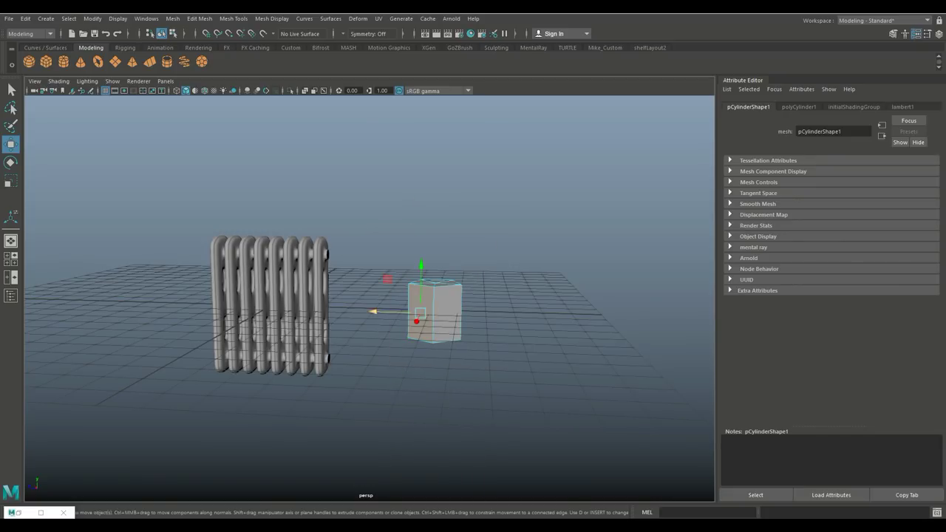
drag(378, 312, 506, 315)
key(ctrl+z)
click(518, 414)
alt+drag(517, 414, 420, 231)
Extrude the cap's outer border edges downward about 0.08 units, and extrude them again scaled slightly outward into a narrow lip
right_drag(420, 231, 419, 204)
click(394, 339)
click(398, 306)
key(ctrl+e)
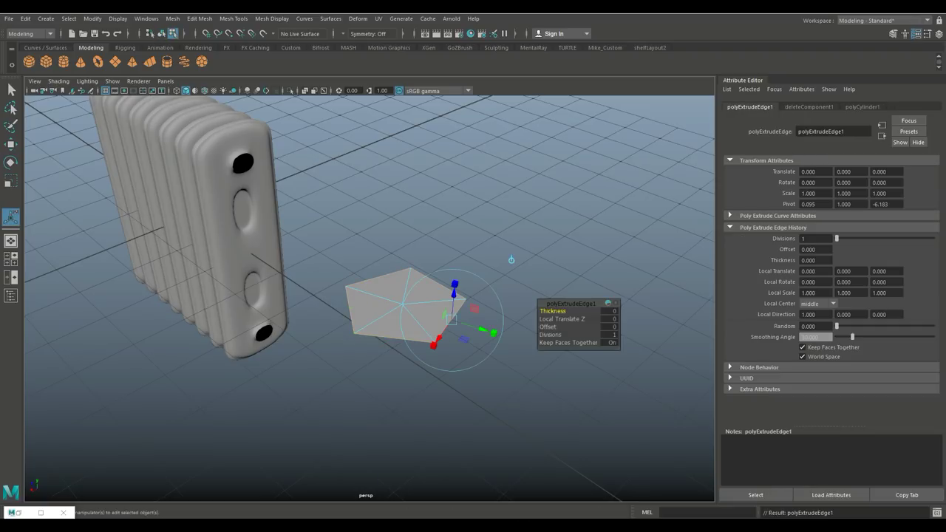
key(w)
drag(399, 268, 399, 270)
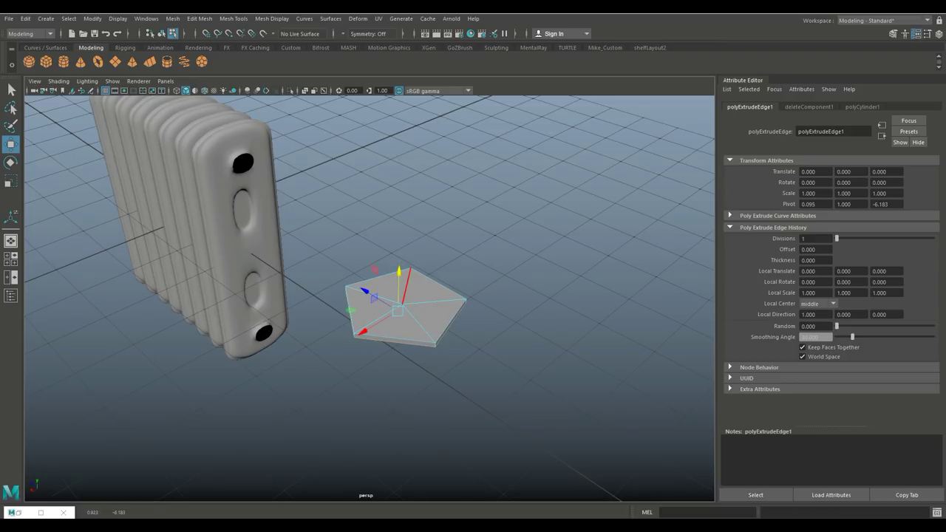
key(ctrl+e)
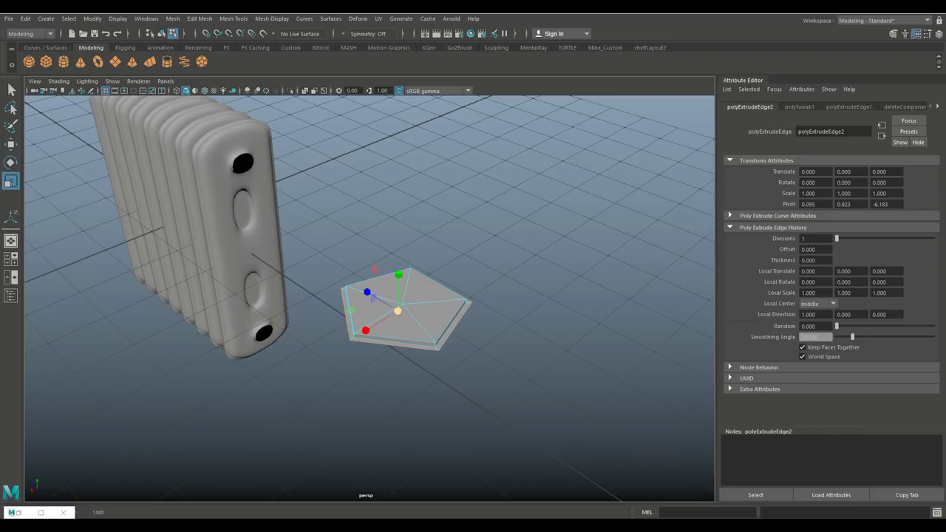
Extrude the lip's border edges downward about 0.08 units, and extrude them once more with a slight scale
key(ctrl+e)
key(w)
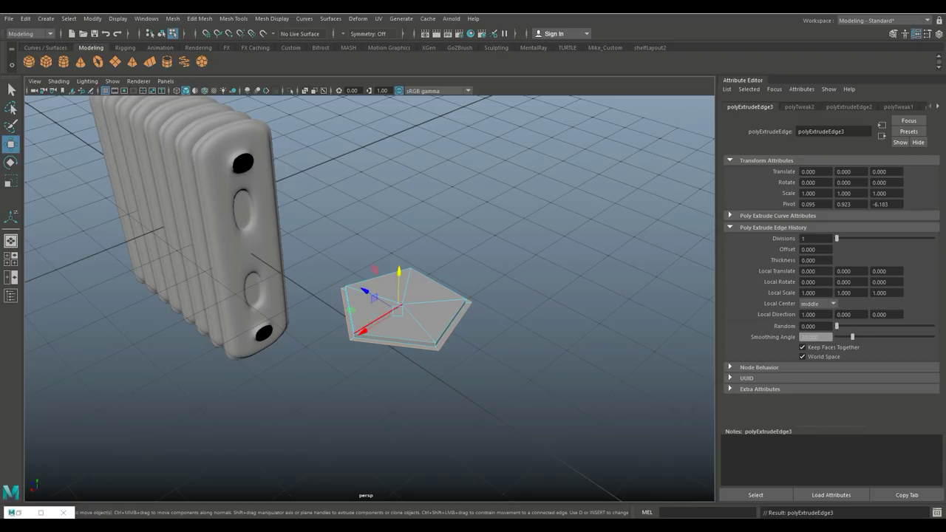
drag(399, 281, 399, 275)
key(ctrl+e)
key(r)
middle_drag(373, 302, 373, 301)
Extrude the pentagon's lowest border edges downward by about 0.1 units
key(ctrl+e)
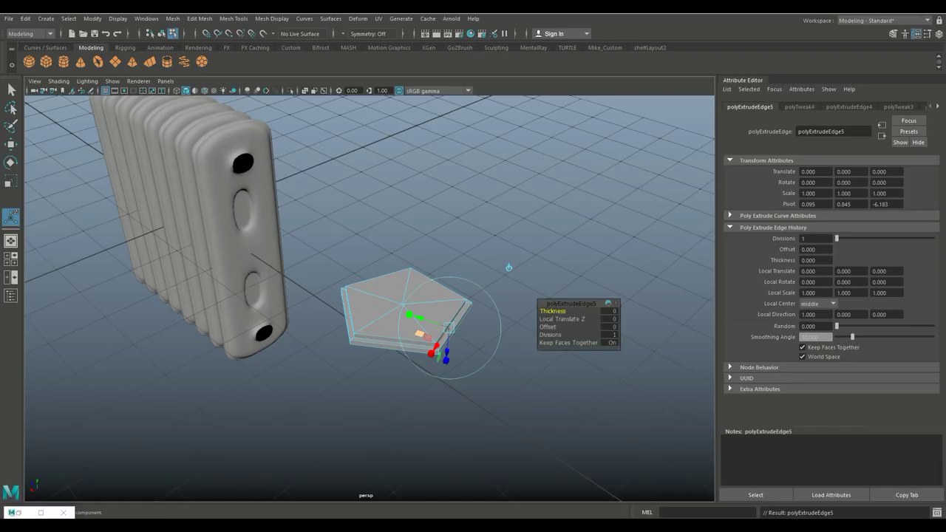
key(w)
middle_drag(509, 267, 509, 277)
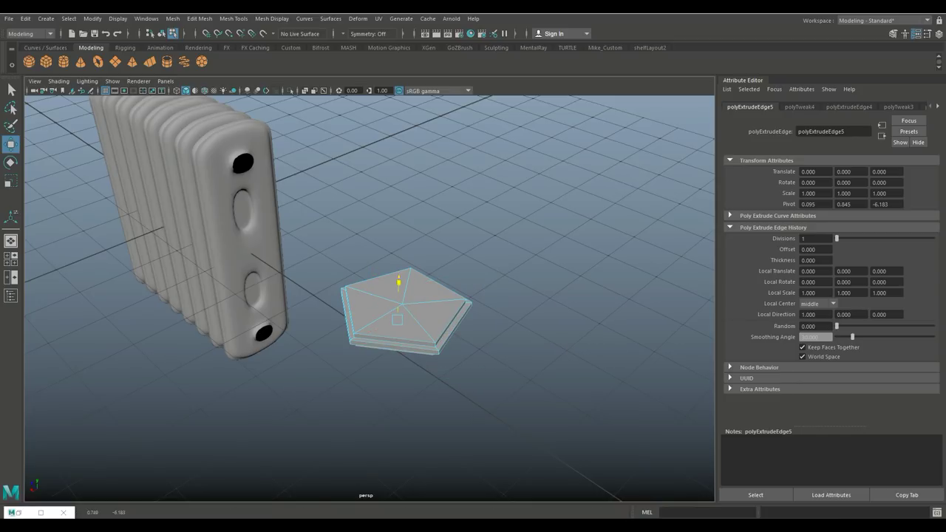
Center the pivot of the whole pentagonal cap and rotate it upright so its flat face points outward from the radiator's end
alt+drag(509, 277, 444, 244)
right_click(427, 230)
click(475, 216)
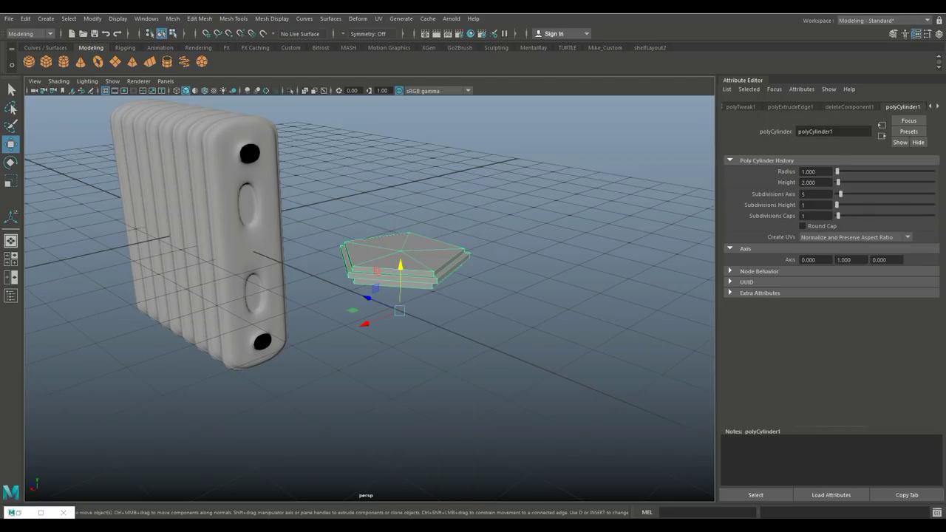
click(93, 18)
click(118, 89)
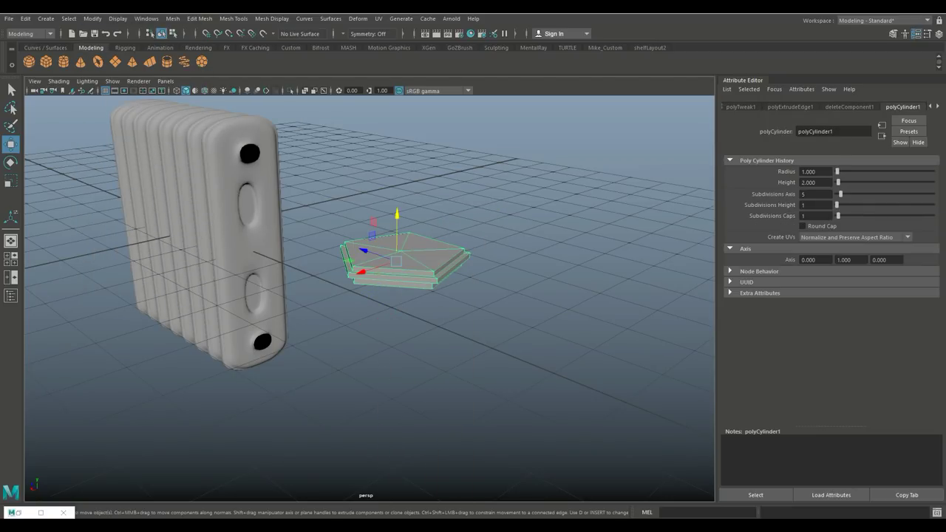
key(e)
drag(397, 222, 411, 299)
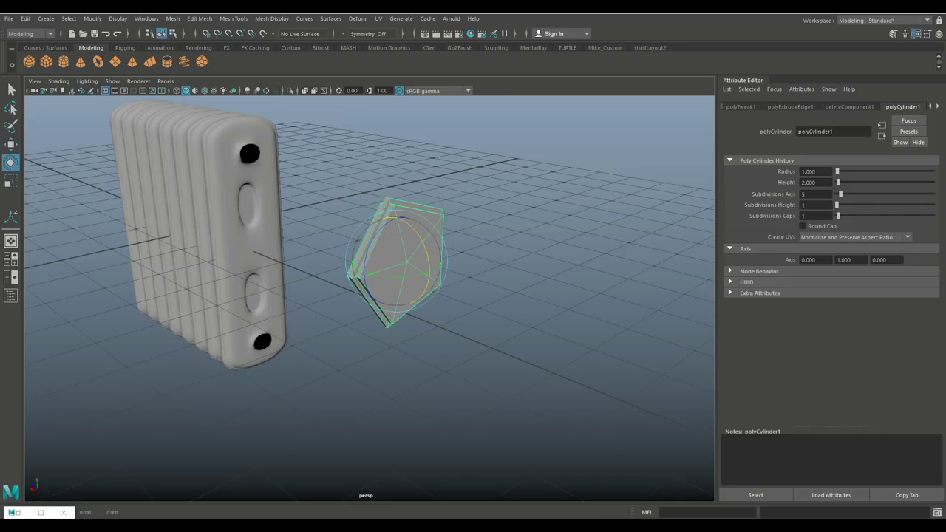
Move the cap in front of the radiator's end plate and scale it down uniformly to roughly a quarter of its size
key(w)
drag(397, 261, 253, 213)
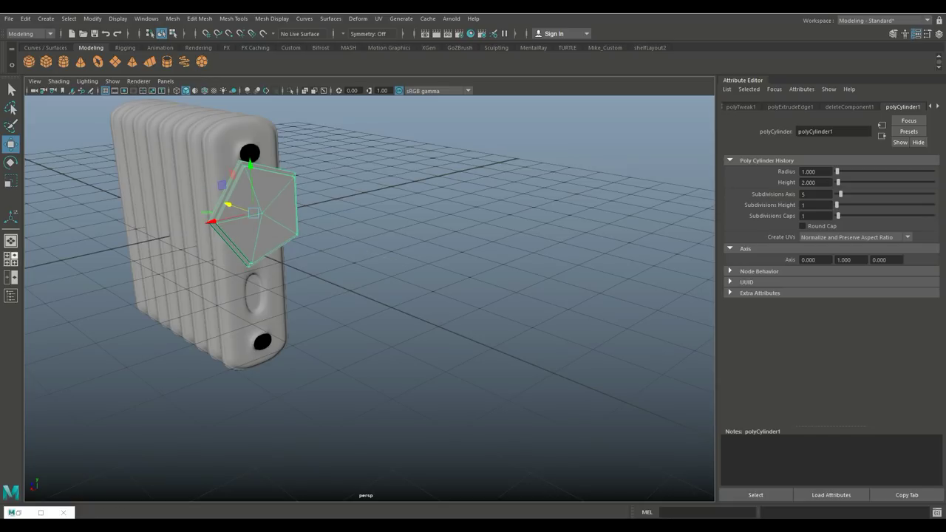
click(11, 259)
key(space)
key(f)
key(4)
scroll(366, 325, down, 5)
scroll(363, 285, up, 6)
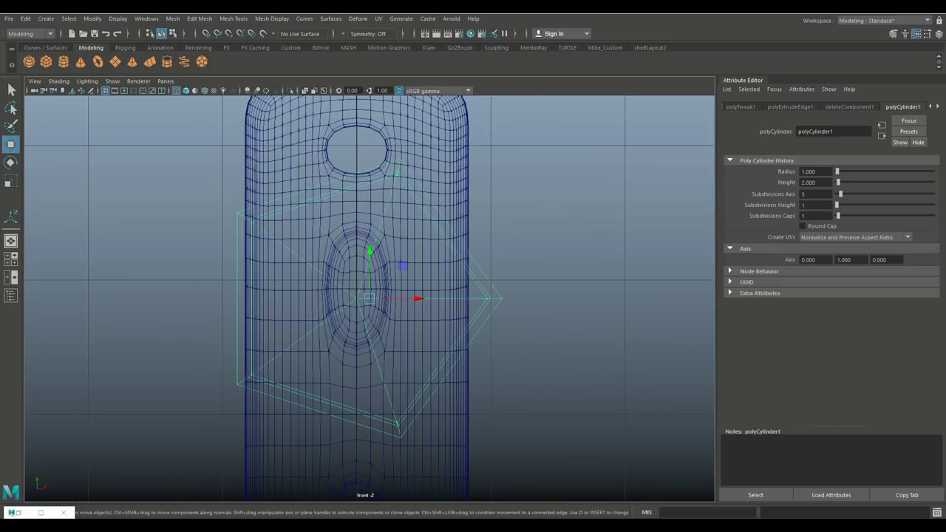
key(r)
drag(389, 341, 332, 342)
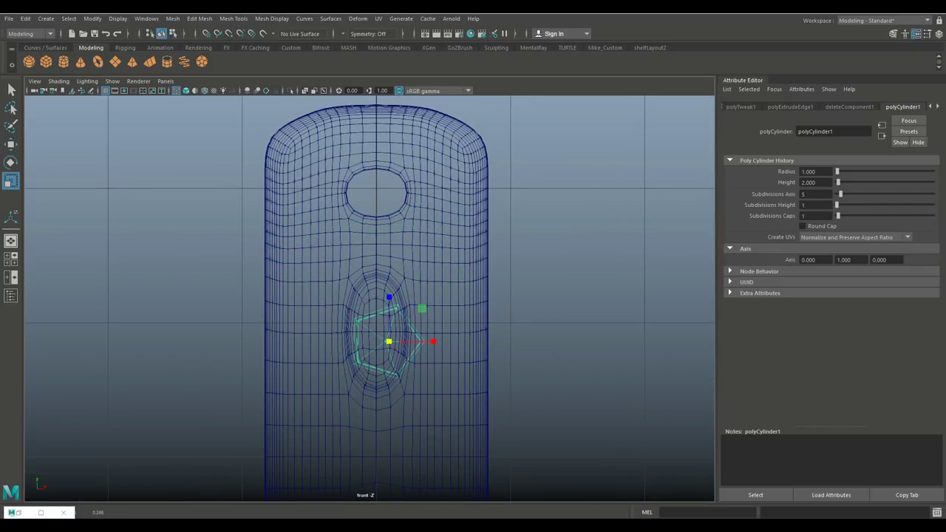
Raise the cap over the end plate's upper hole and rotate it so that one corner points straight up
key(w)
drag(390, 292, 389, 140)
scroll(370, 295, up, 3)
alt+middle_drag(369, 222, 391, 304)
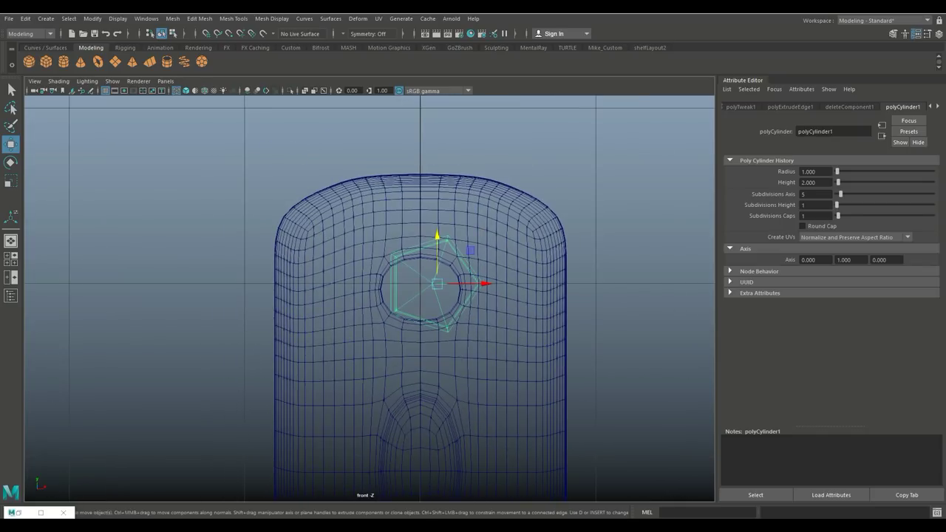
key(e)
drag(476, 307, 467, 283)
key(w)
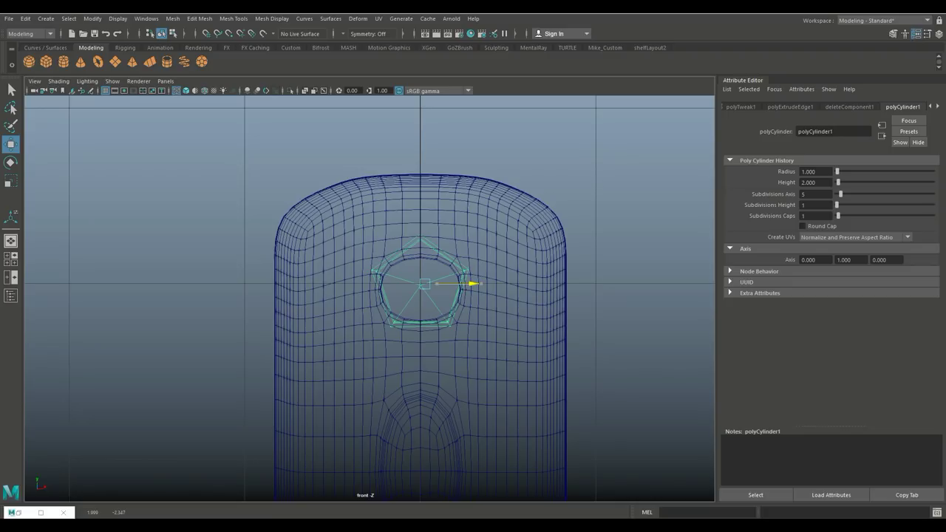
Enlarge the cap slightly to cover the upper hole, lower it a little to align with the opening, and center its pivot
key(r)
drag(425, 283, 444, 283)
key(w)
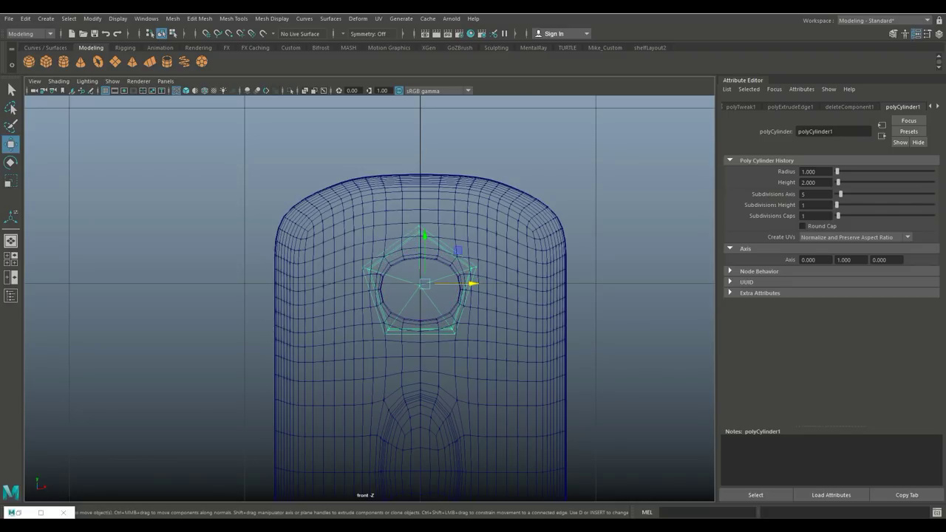
drag(425, 236, 425, 239)
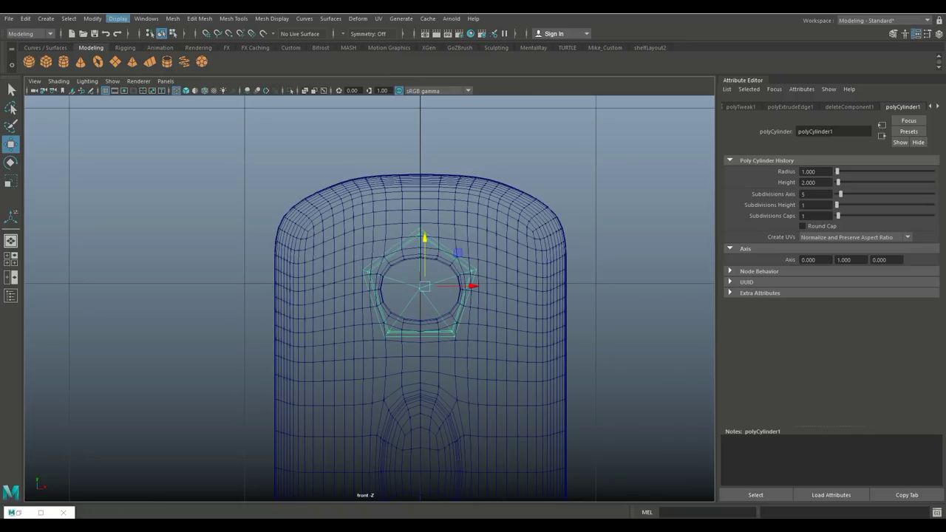
click(92, 19)
click(113, 90)
Move the cap along the radiator's length until it meets the collar around the end plate's upper hole
key(space)
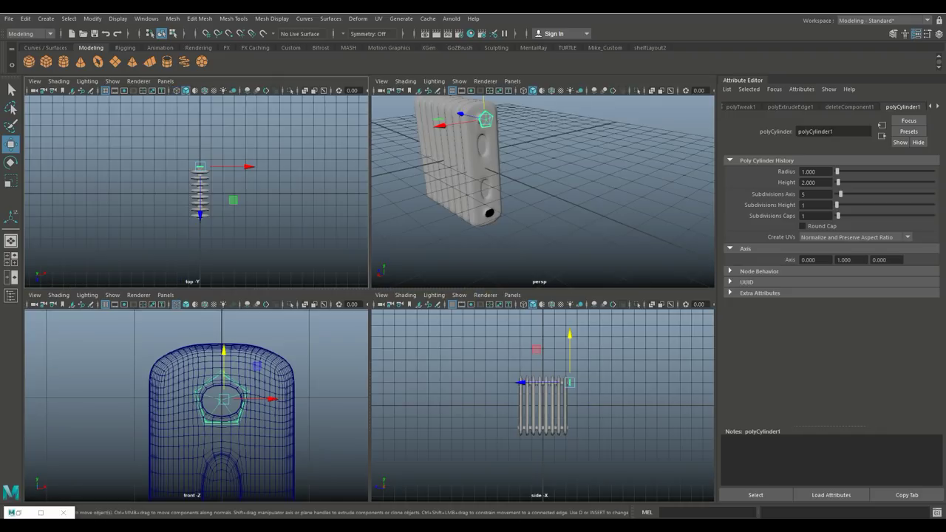
key(space)
key(f)
alt+drag(369, 296, 236, 295)
drag(319, 300, 289, 300)
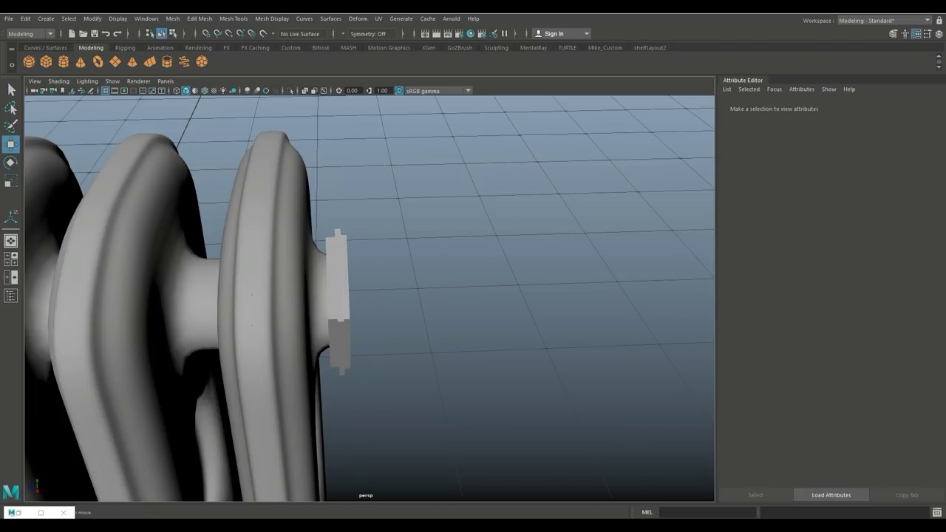
key(space)
drag(421, 267, 518, 281)
Push the upper cap slightly closer into the end plate and check its fit on the radiator
click(336, 288)
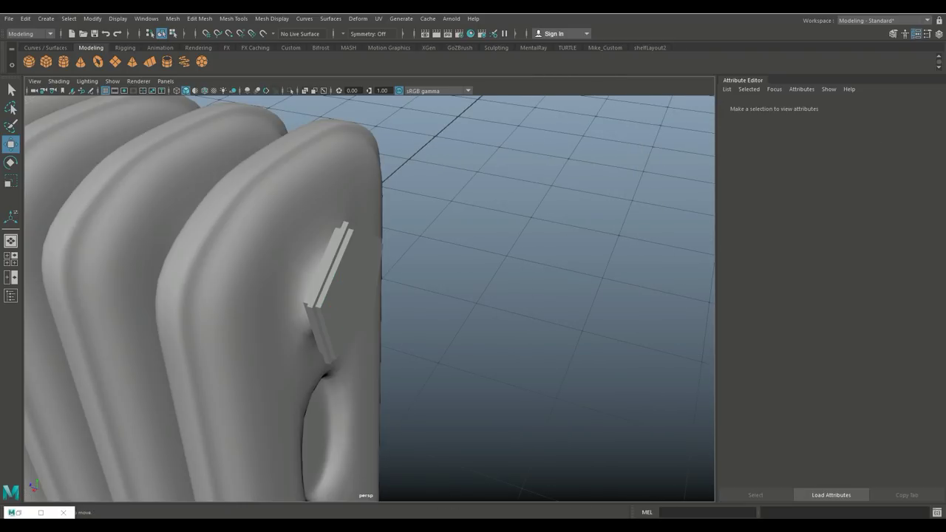
click(332, 288)
click(533, 333)
click(333, 289)
drag(301, 281, 294, 279)
click(533, 333)
alt+drag(533, 332, 392, 266)
scroll(333, 295, up, 5)
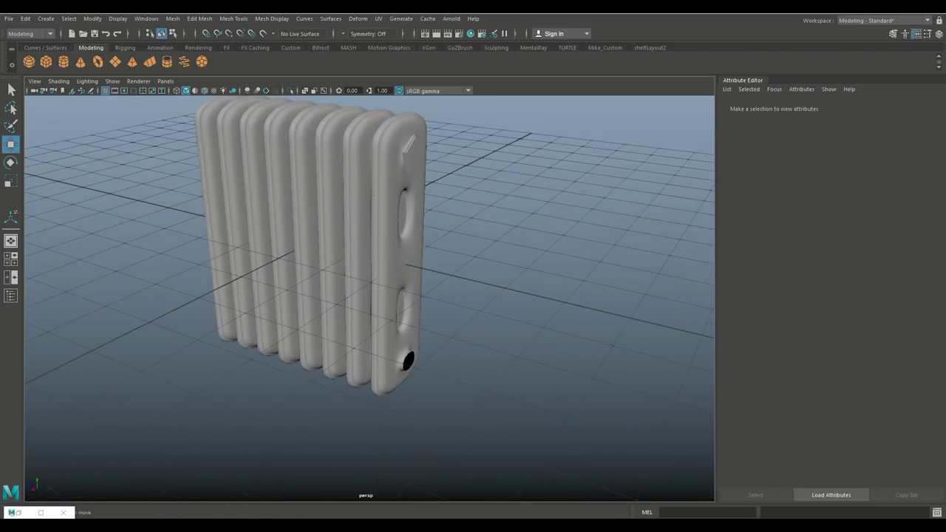
Duplicate the upper cap and move the copy straight down over the end plate's lower hole
click(392, 266)
key(Escape)
click(411, 148)
key(ctrl+d)
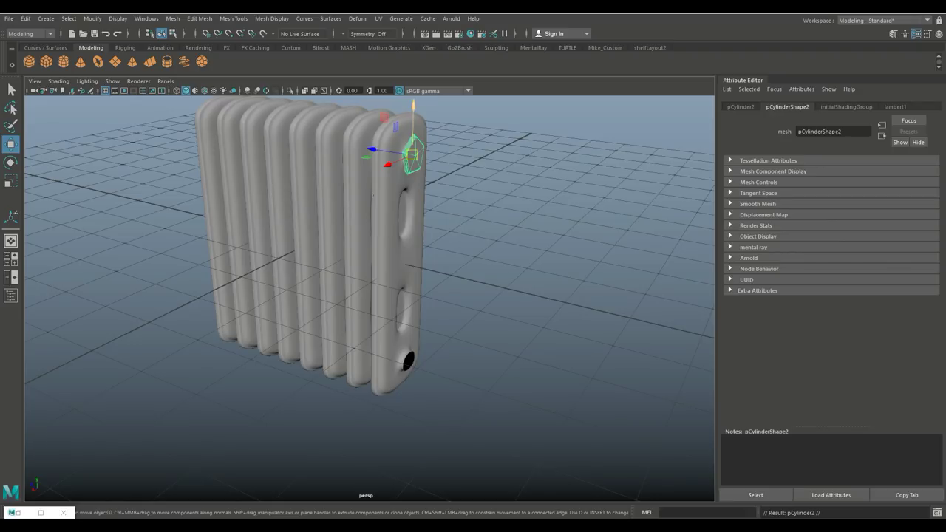
drag(413, 122, 408, 329)
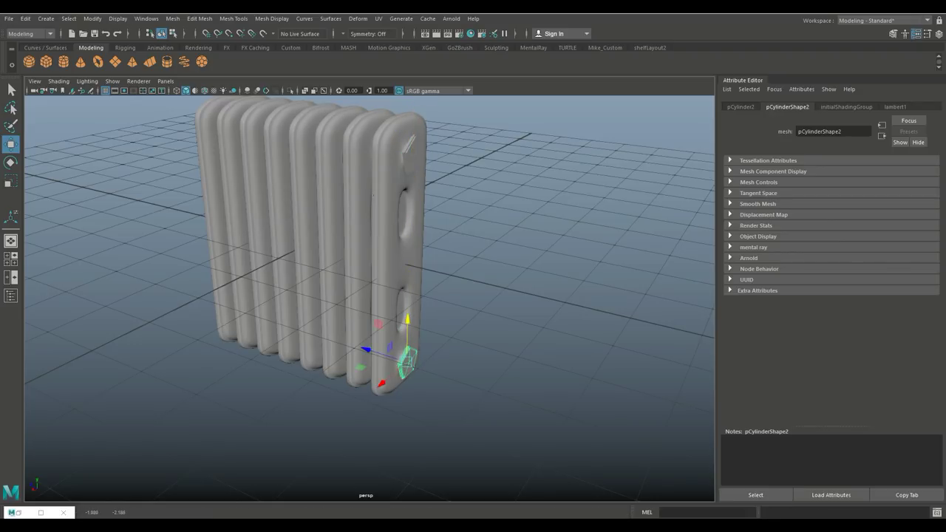
Raise the lower cap slightly so that it fully covers the lower hole as seen from the front
key(space)
key(space)
key(f)
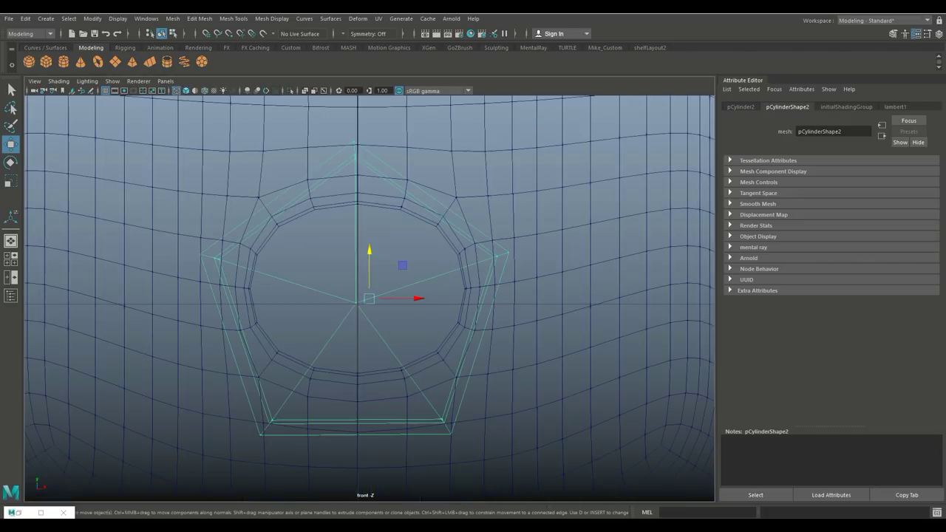
drag(370, 273, 370, 243)
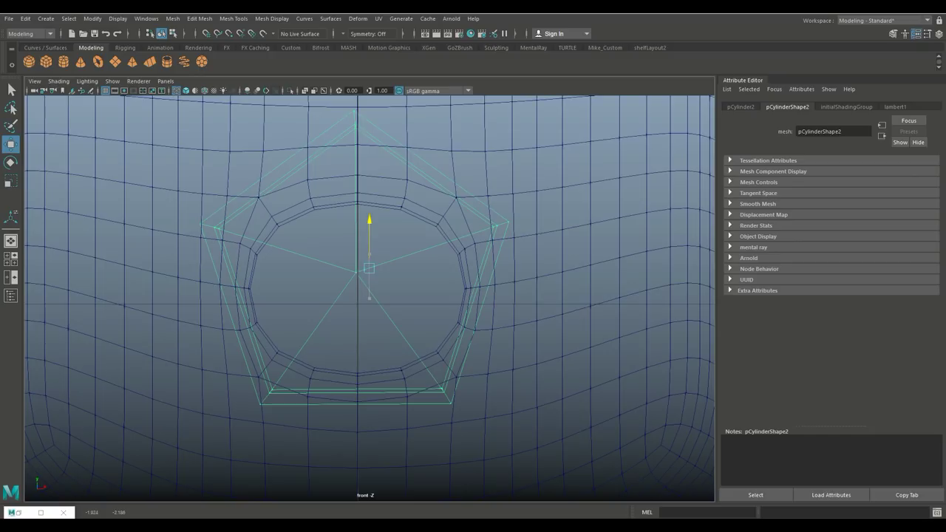
Combine the upper and lower caps into a single mesh
click(11, 259)
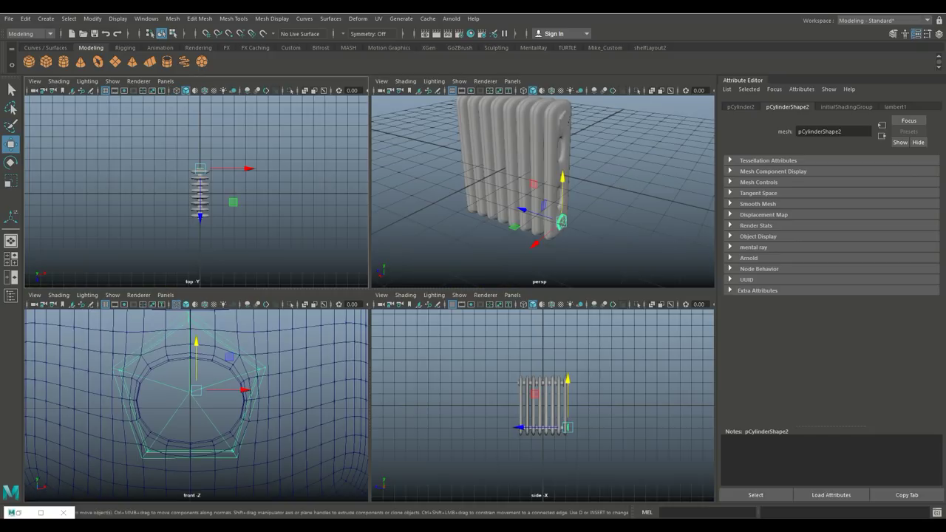
key(space)
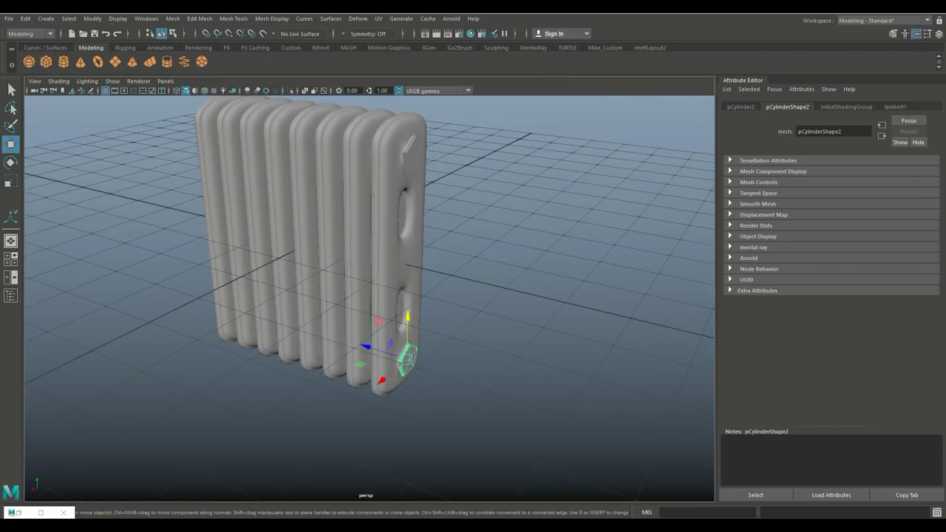
shift+click(412, 151)
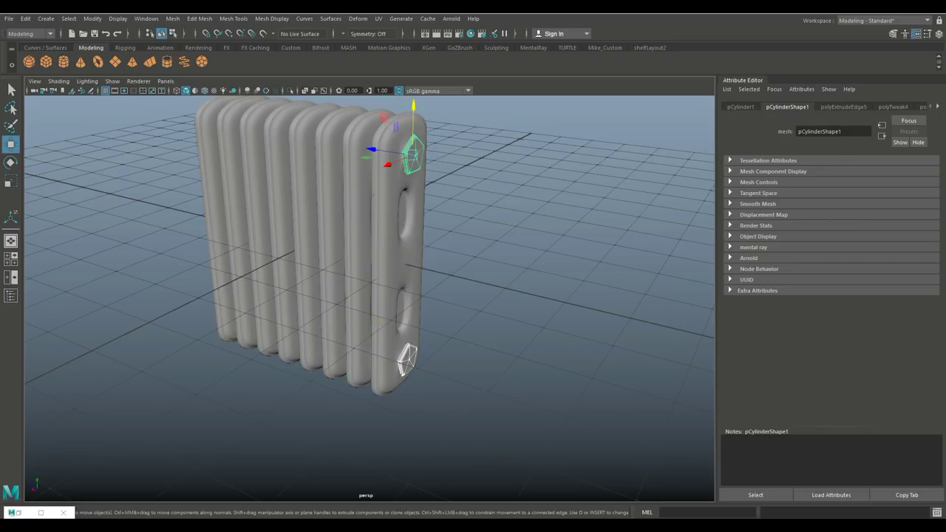
click(172, 18)
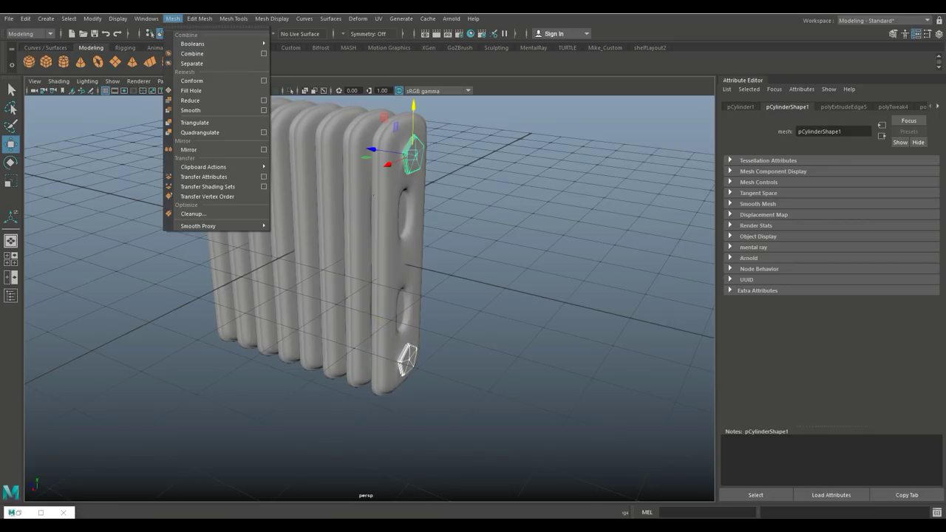
click(193, 53)
Duplicate the combined caps, rotate the copy 180 degrees about Y, and move it along Z to the radiator's opposite end
key(r)
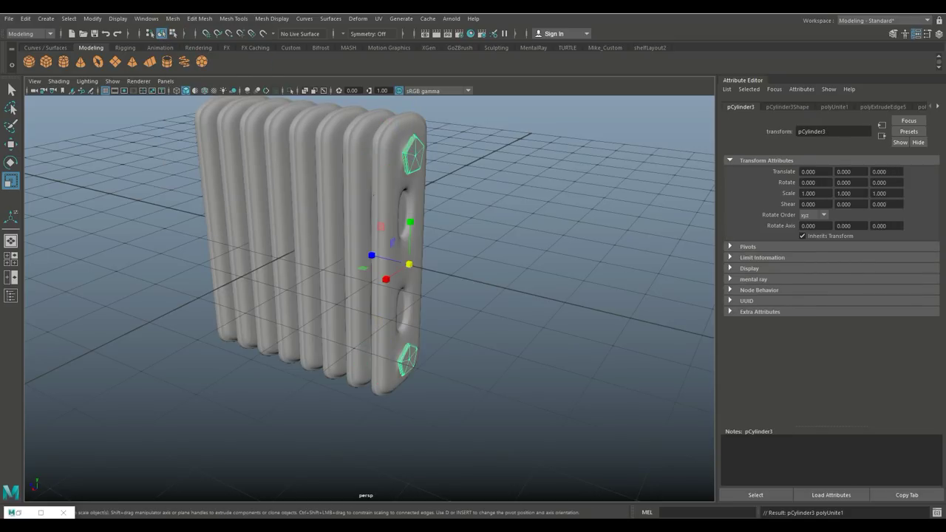
key(ctrl+d)
key(e)
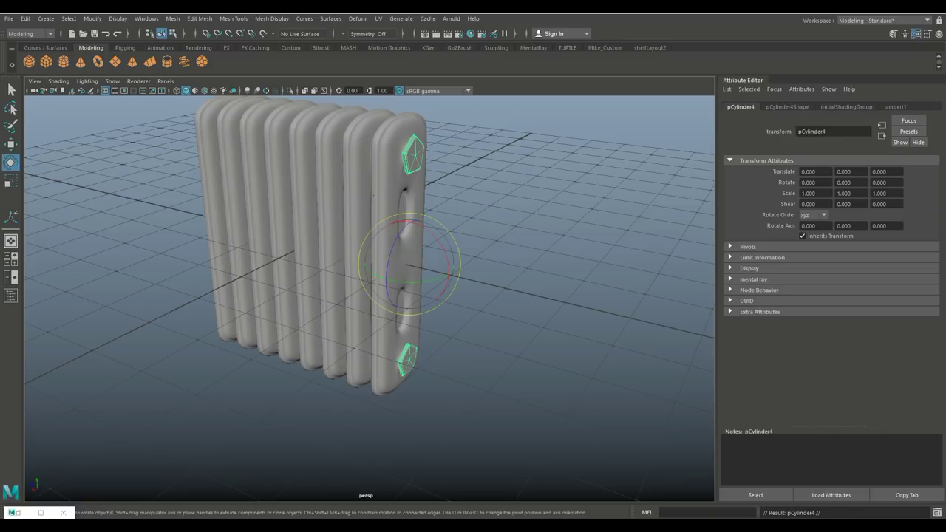
drag(448, 277, 426, 283)
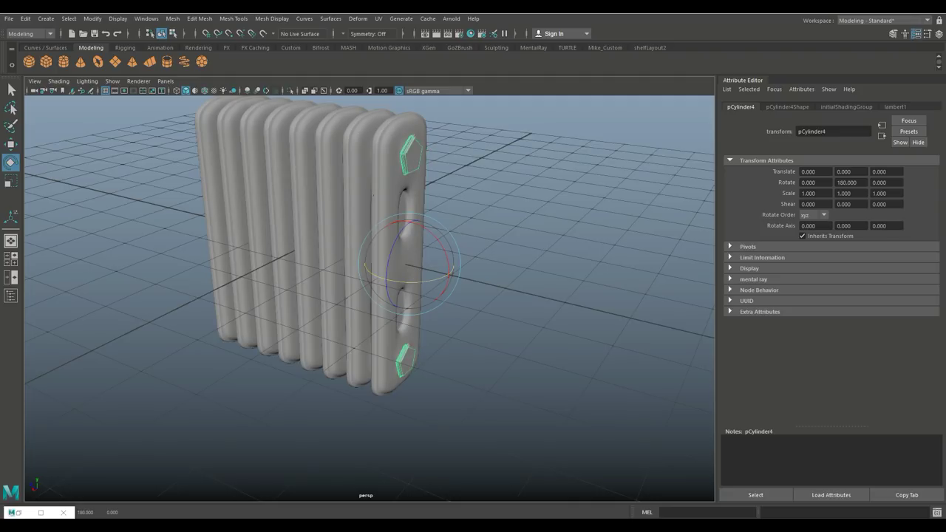
key(w)
drag(368, 255, 164, 206)
Fit the duplicated caps against the opposite end plate by fine-tuning their Z translation to 4.357
mouse_move(370, 296)
alt+mouse_down()
mouse_move(414, 288)
mouse_move(325, 299)
mouse_move(355, 301)
alt+mouse_up()
scroll(370, 295, down, 5)
scroll(369, 295, up, 6)
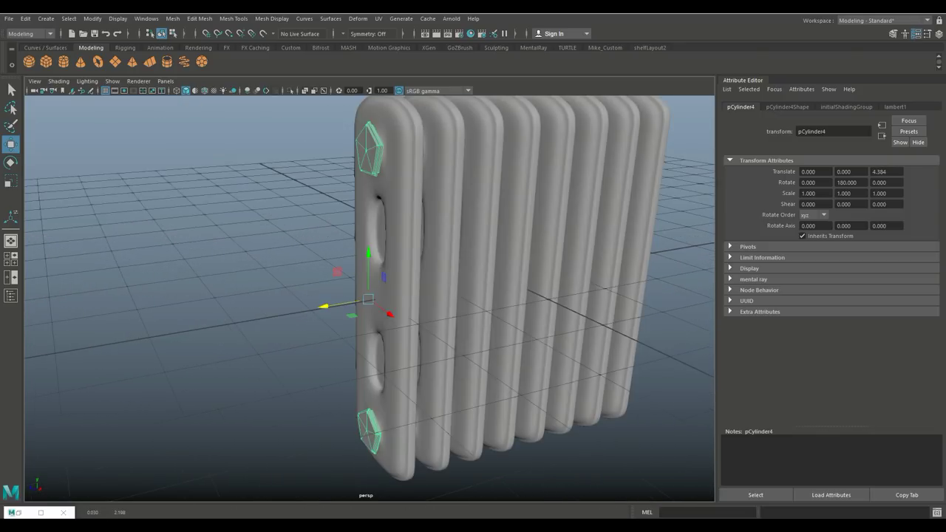
alt+drag(370, 296, 318, 164)
middle_drag(319, 163, 314, 164)
alt+drag(314, 164, 332, 164)
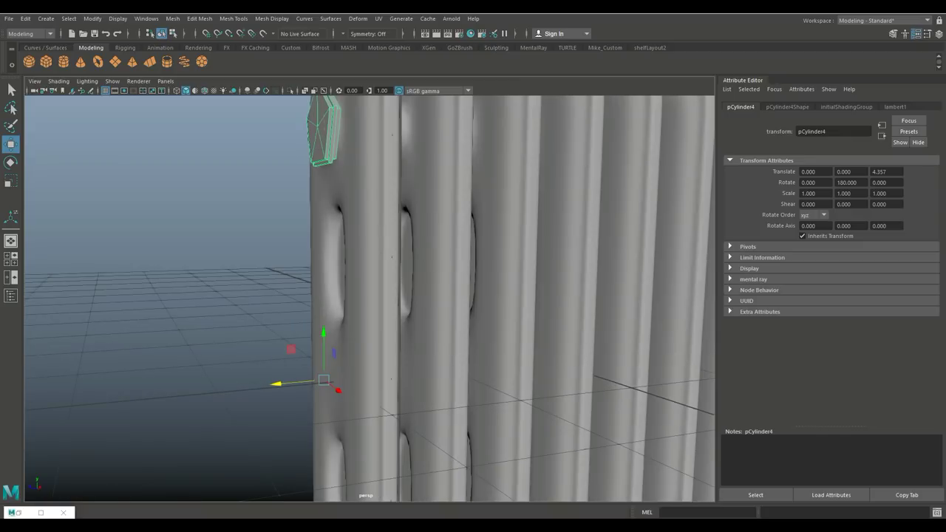
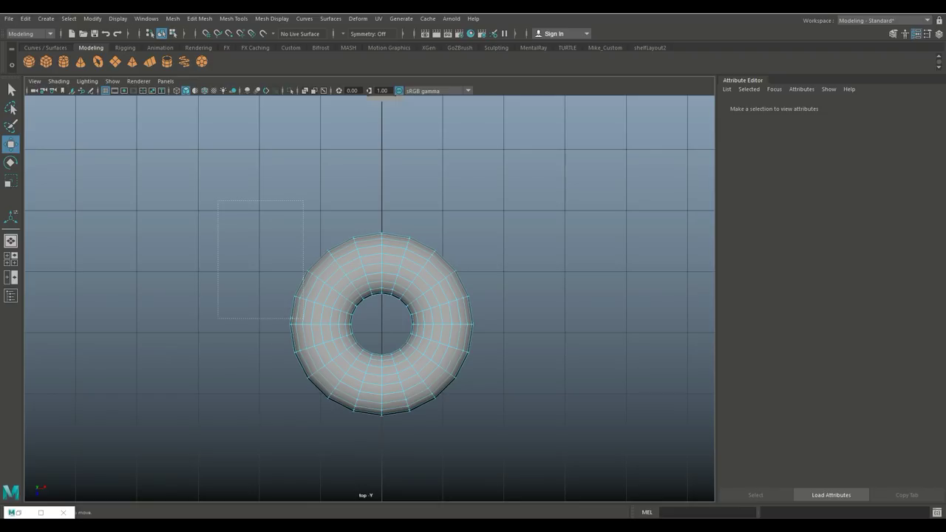
Delete the torus's faces down to a single quarter, leaving a 90-degree elbow, and return to object selection
drag(363, 350, 374, 442)
key(Delete)
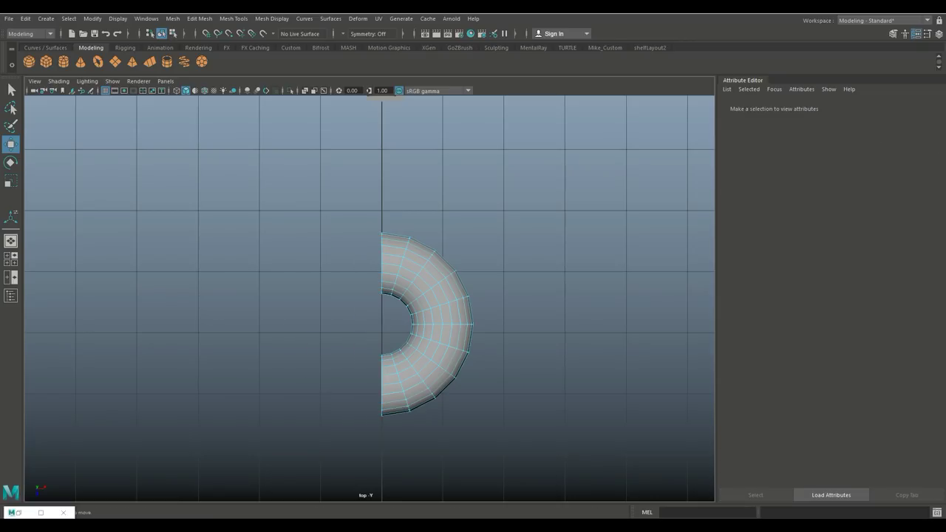
drag(525, 312, 525, 312)
key(Delete)
right_click(449, 336)
click(497, 217)
Move the quarter-torus elbow near the radiator's lower hole, at X -0.921, Y -2.173 and Z 2.685
scroll(374, 325, down, 3)
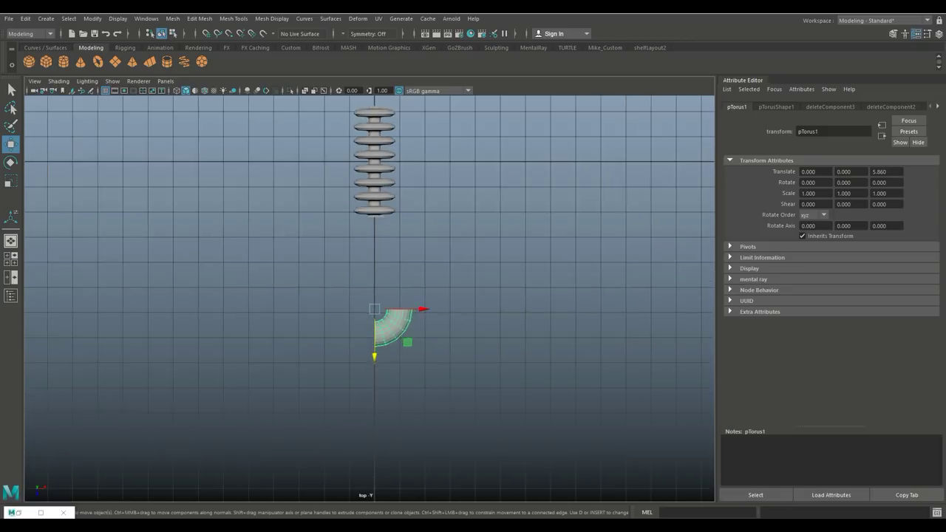
drag(375, 309, 391, 230)
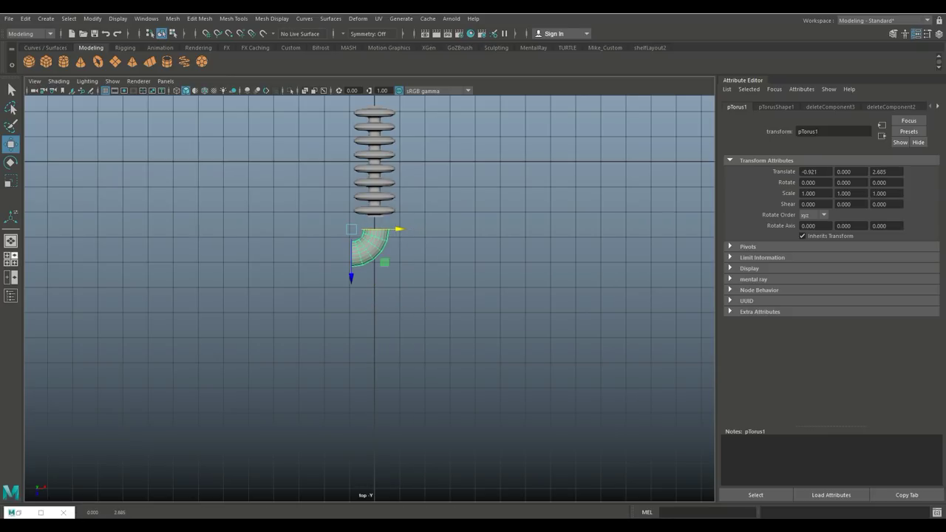
click(10, 259)
key(space)
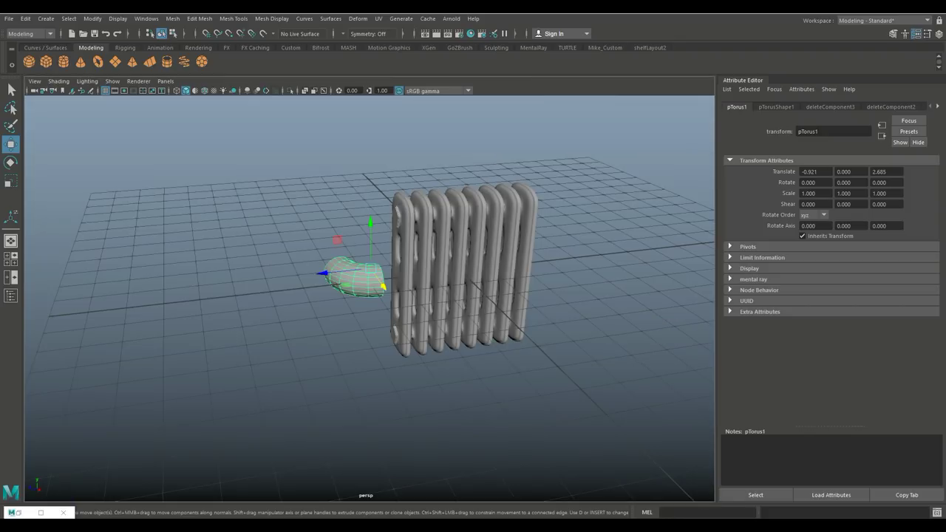
drag(370, 222, 371, 307)
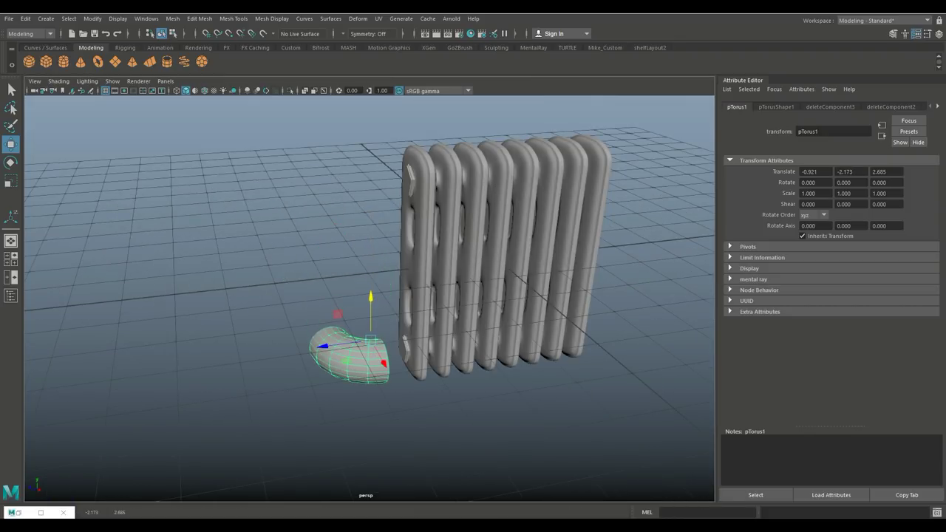
key(space)
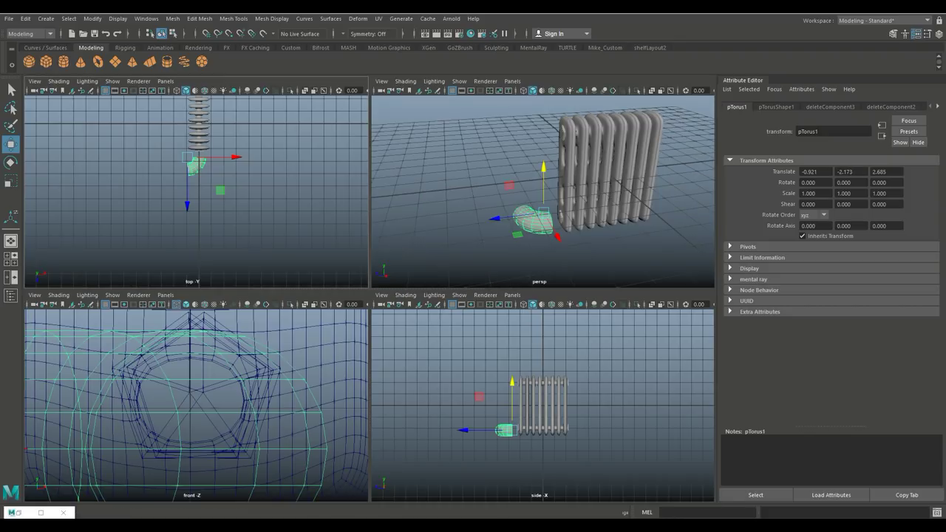
key(space)
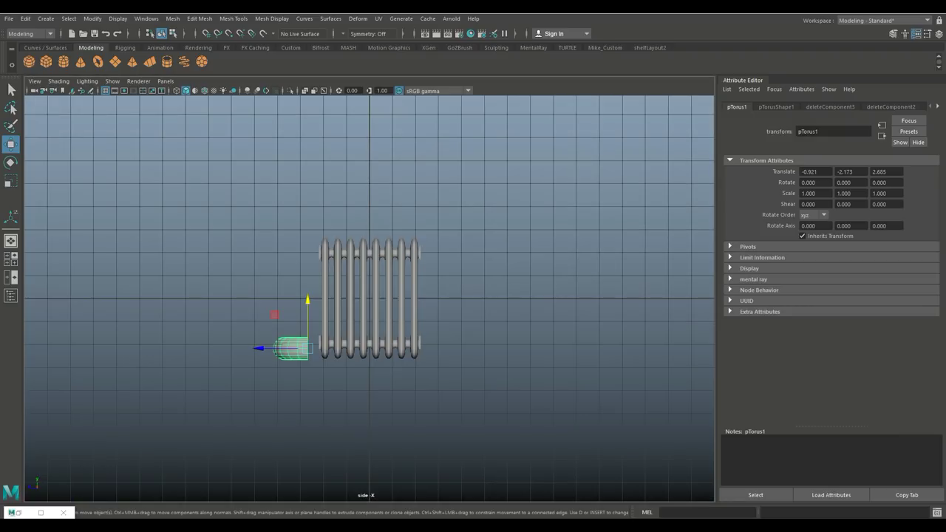
Scale the quarter-torus elbow uniformly to 0.376 so it suits the radiator's lower end fitting
key(f)
scroll(370, 296, down, 10)
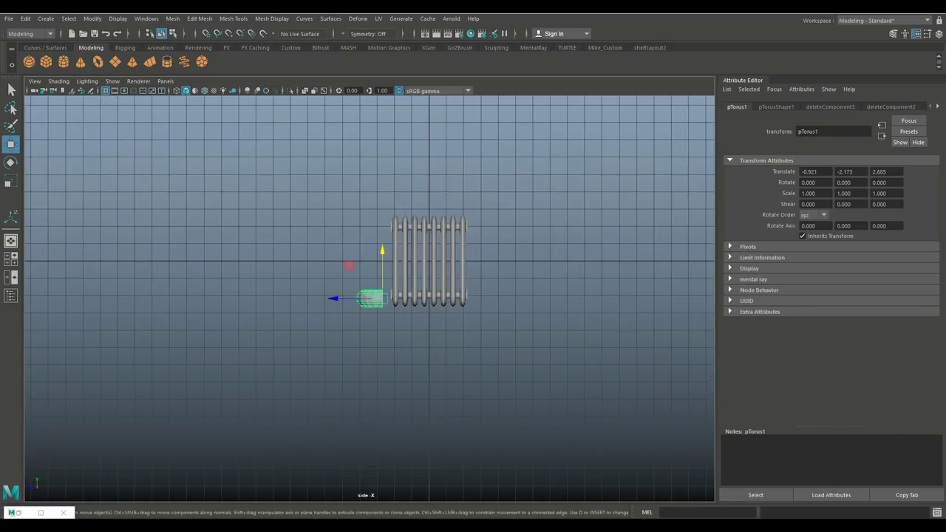
scroll(369, 296, up, 5)
scroll(370, 296, up, 5)
key(r)
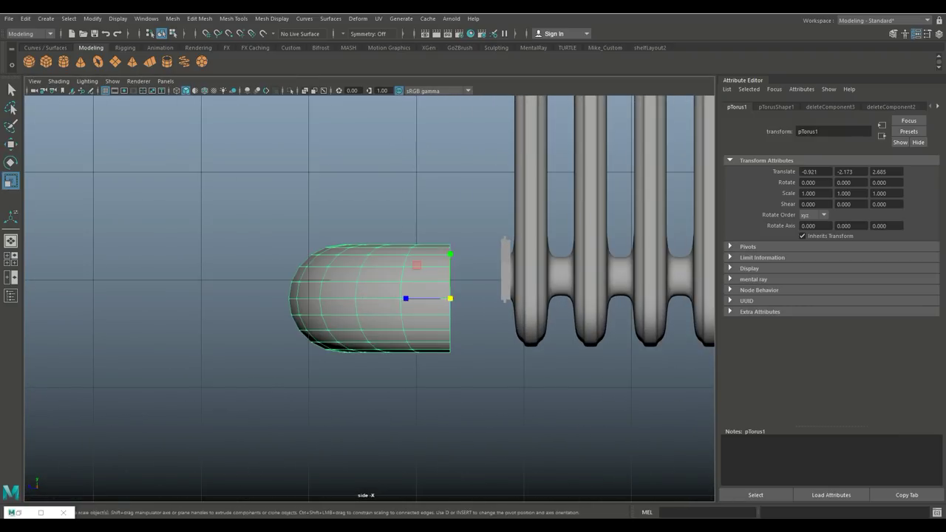
drag(451, 299, 393, 299)
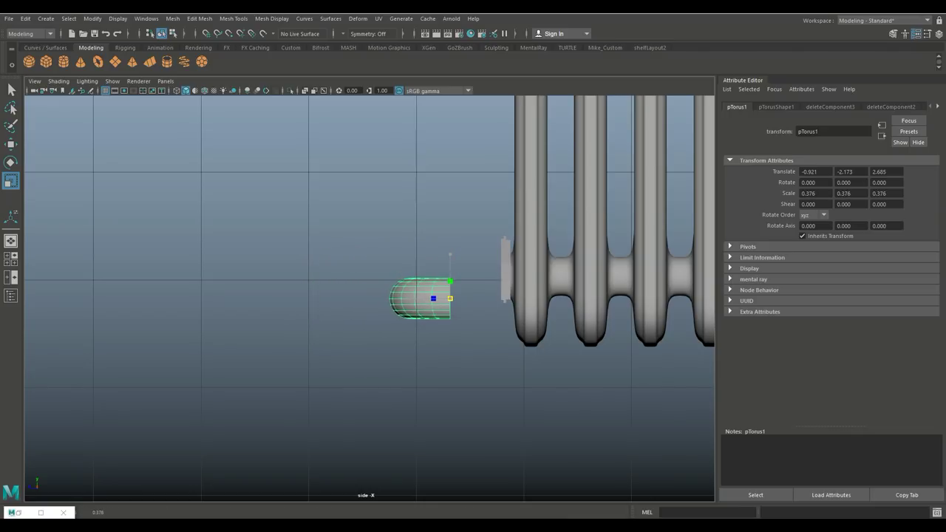
Move the elbow against the radiator's lower end fitting, at Y -1.912 and Z 2.200
key(w)
mouse_move(450, 278)
mouse_down()
mouse_move(450, 249)
mouse_move(422, 270)
mouse_move(464, 271)
mouse_up()
key(f)
scroll(370, 299, down, 10)
scroll(369, 299, up, 5)
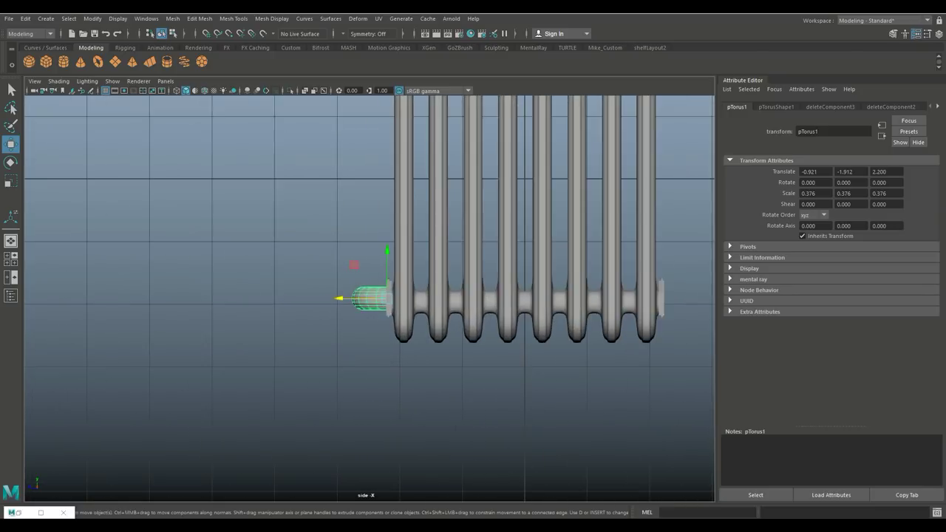
Switch to wireframe display and lower the elbow to Y -1.961 to align it with the fitting's centre
key(4)
scroll(370, 299, up, 4)
mouse_move(418, 263)
middle_down()
mouse_move(418, 278)
mouse_move(418, 267)
middle_up()
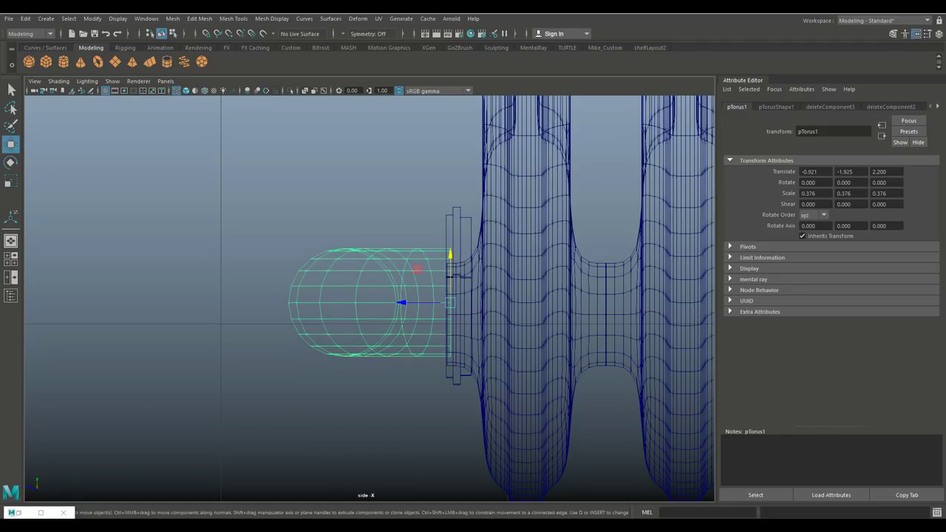
click(457, 222)
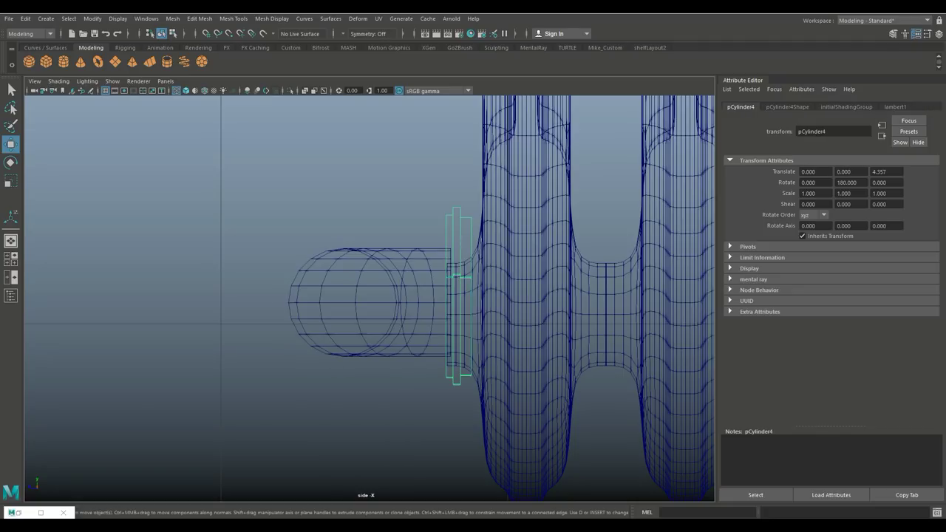
click(417, 270)
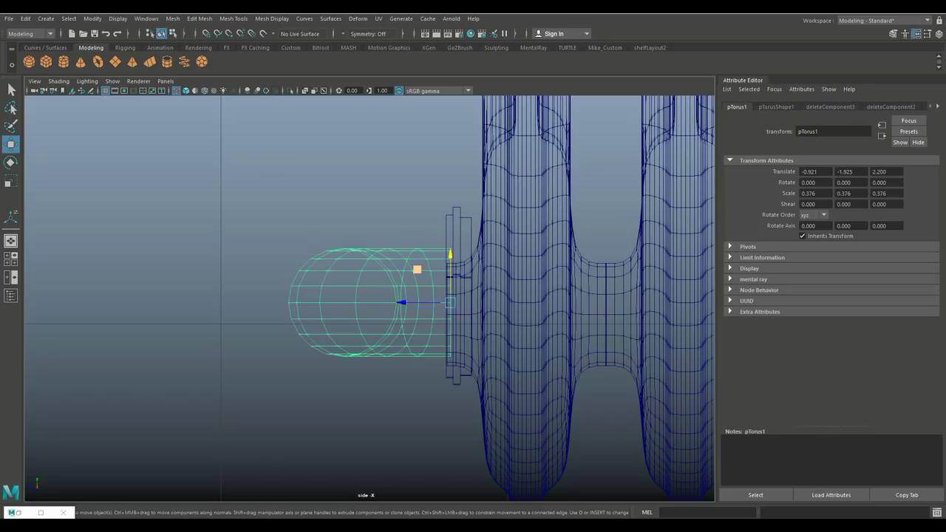
middle_drag(417, 269, 417, 279)
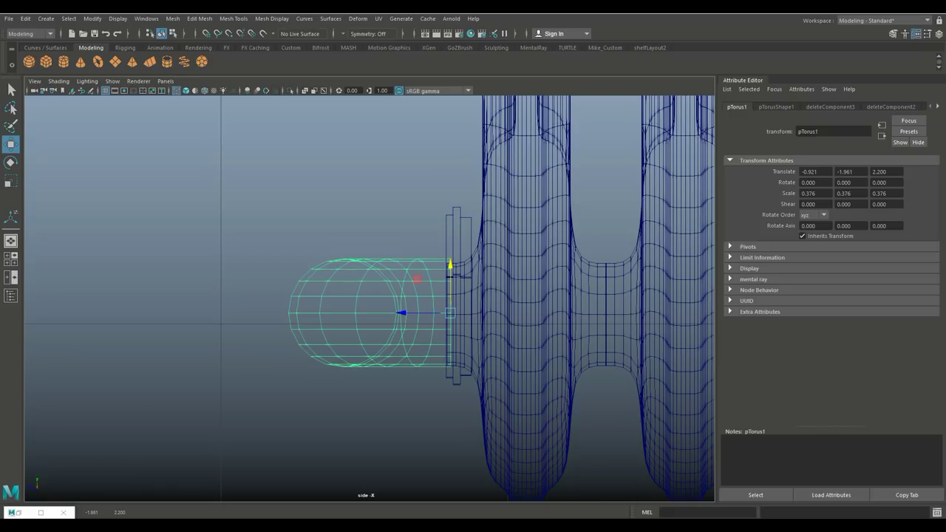
Shift the elbow along X to -0.345 to line its opening up with the pentagonal fitting
click(11, 259)
click(11, 241)
alt+drag(369, 296, 488, 277)
drag(360, 362, 406, 360)
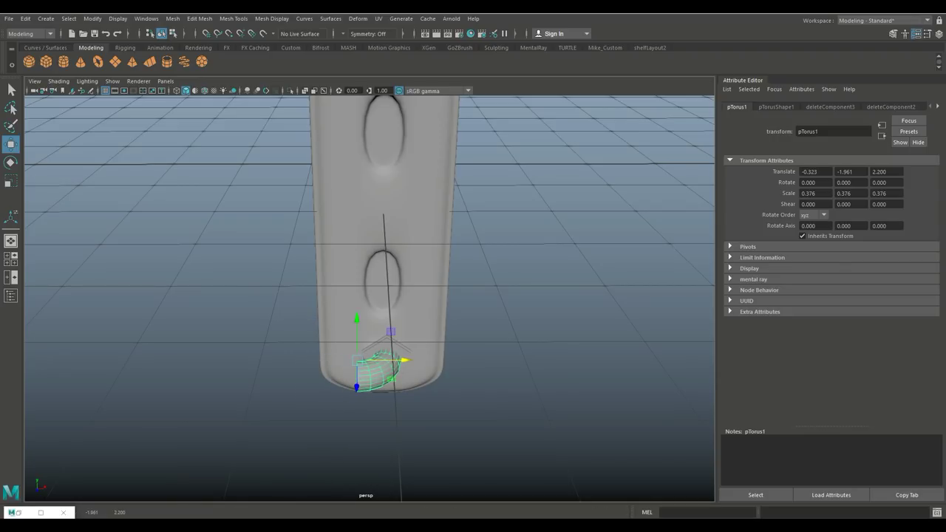
click(11, 259)
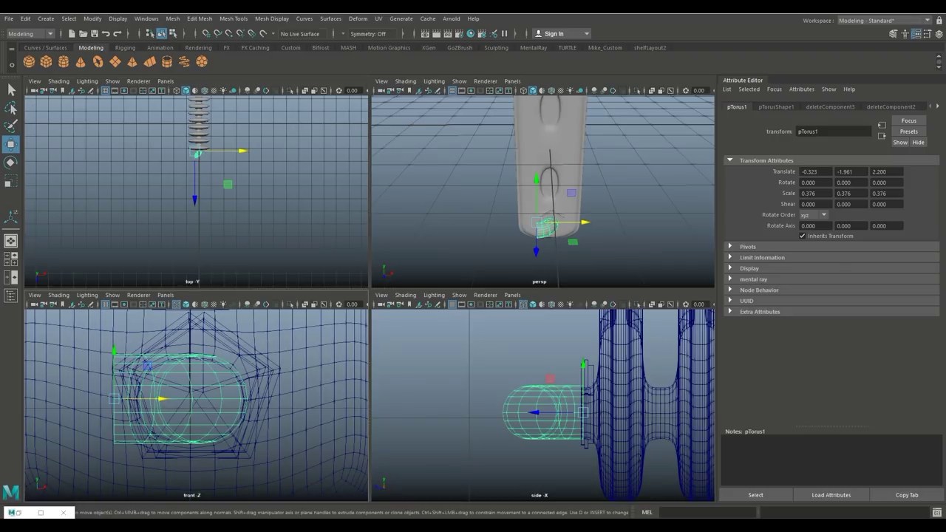
key(space)
mouse_move(251, 286)
mouse_down()
mouse_move(233, 285)
mouse_move(243, 285)
mouse_up()
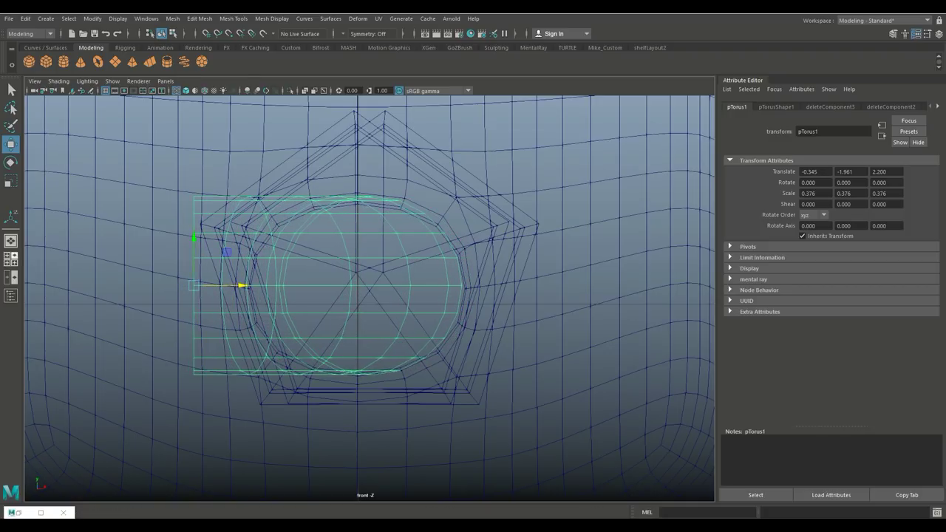
Fine-tune the elbow's X translation to -0.326 and pull it away from the radiator to Z 3.291
click(11, 258)
key(space)
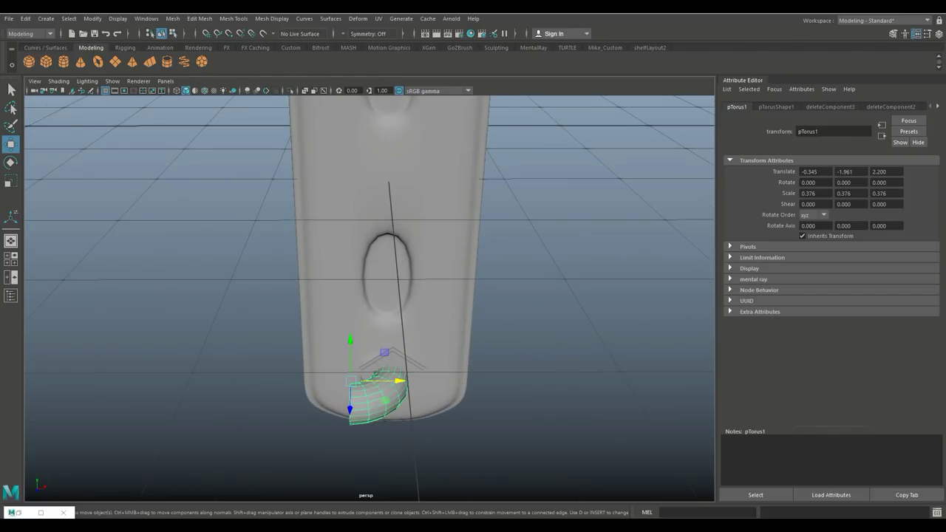
alt+drag(369, 333, 370, 281)
scroll(380, 311, up, 3)
drag(381, 321, 384, 321)
click(555, 443)
alt+drag(444, 333, 325, 314)
click(326, 370)
drag(383, 281, 159, 340)
Move the edge loop at the elbow's radiator-side opening back to the pentagonal fitting, stretching it into a straight pipe
alt+drag(222, 326, 310, 325)
right_drag(359, 235, 353, 204)
alt+drag(353, 204, 459, 336)
click(370, 344)
shift+drag(230, 349, 510, 312)
Try inserting two evenly spaced edge loops around the straight pipe section, and undo them
scroll(369, 332, up, 4)
click(200, 18)
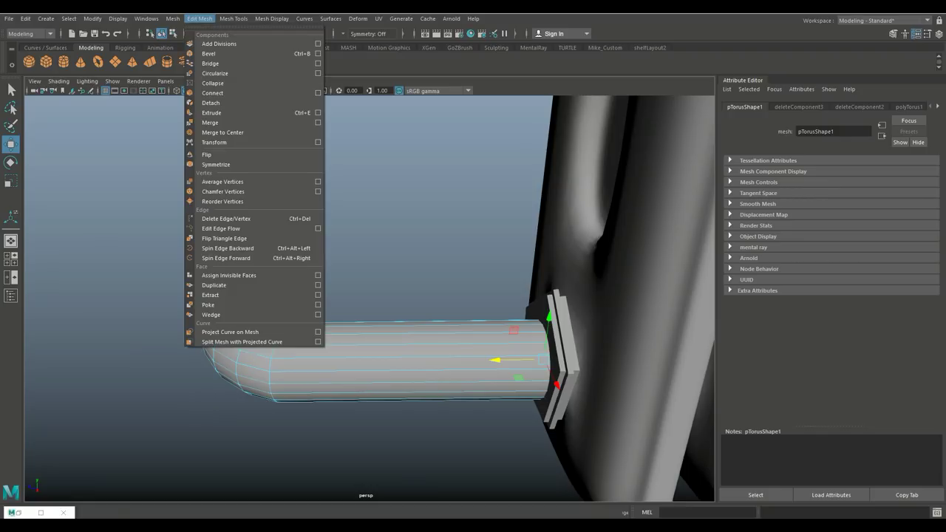
mouse_move(234, 18)
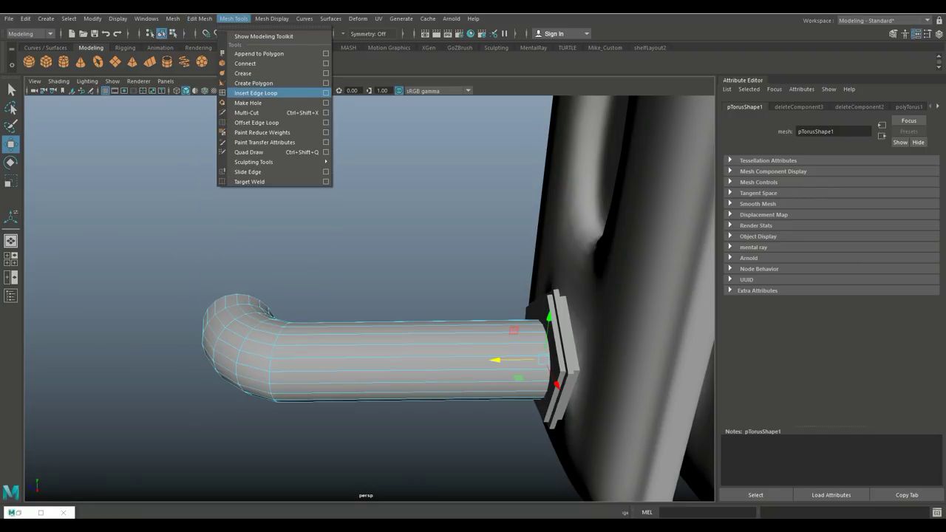
click(256, 93)
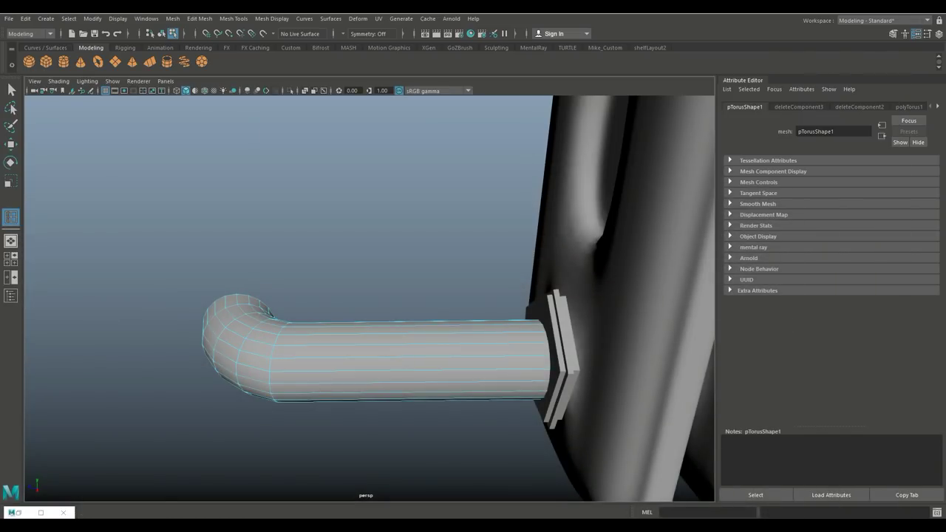
key(F8)
drag(414, 323, 414, 323)
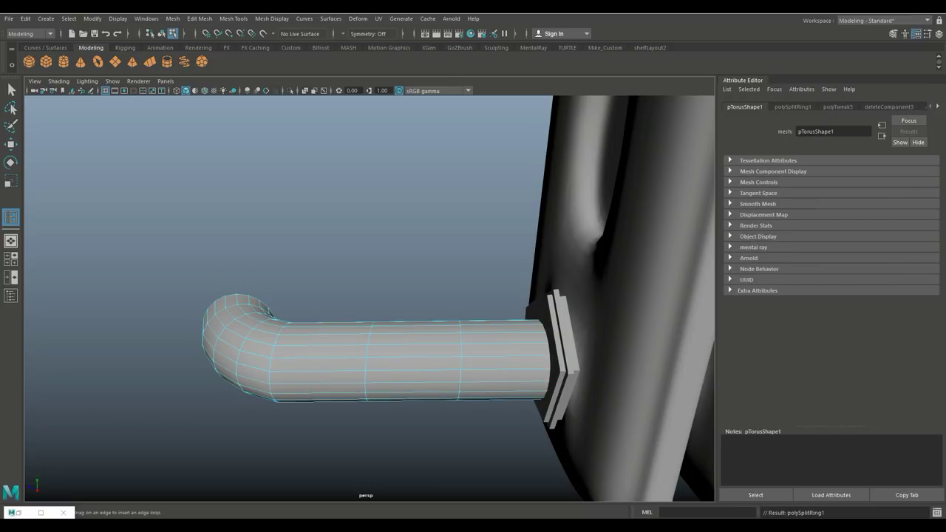
key(ctrl+z)
Set Insert Edge Loop to equal distance from edge and add one loop beside each end of the elbow bend
alt+drag(370, 296, 317, 299)
scroll(369, 296, up, 2)
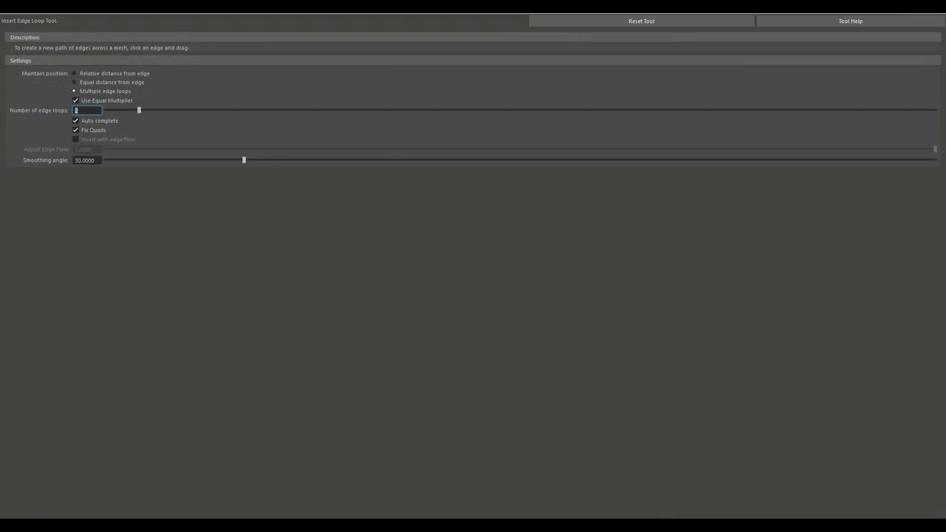
click(75, 82)
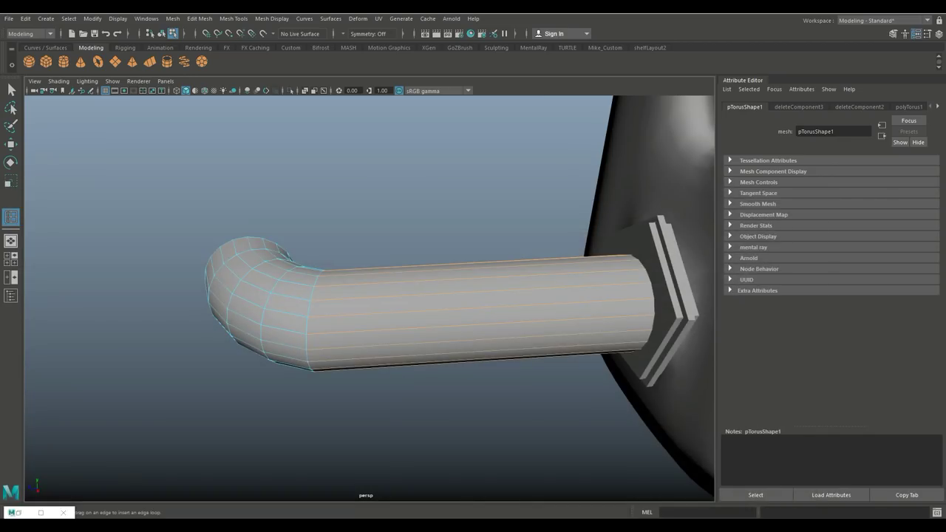
click(310, 318)
alt+drag(310, 318, 370, 238)
key(F8)
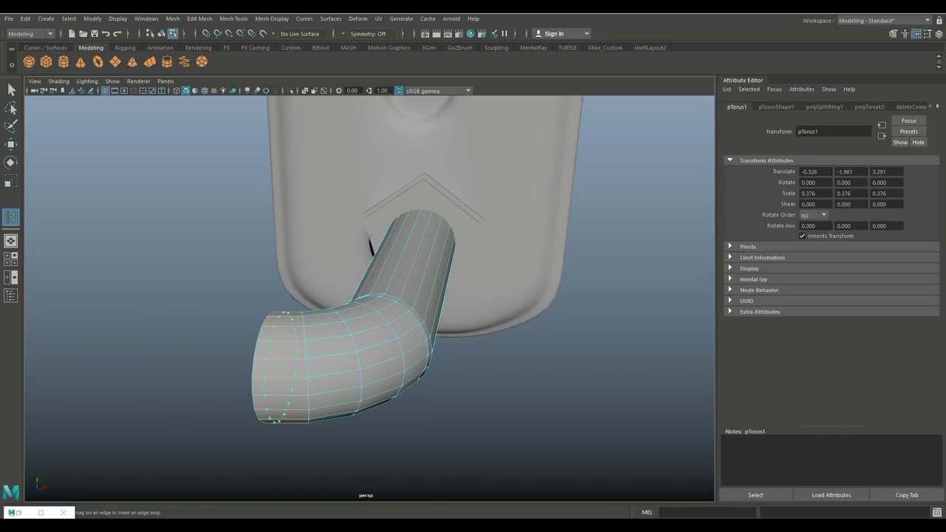
click(292, 348)
Extrude the narrow face rings at both ends of the elbow bend with a thickness of 0.025
key(q)
right_drag(264, 346, 252, 258)
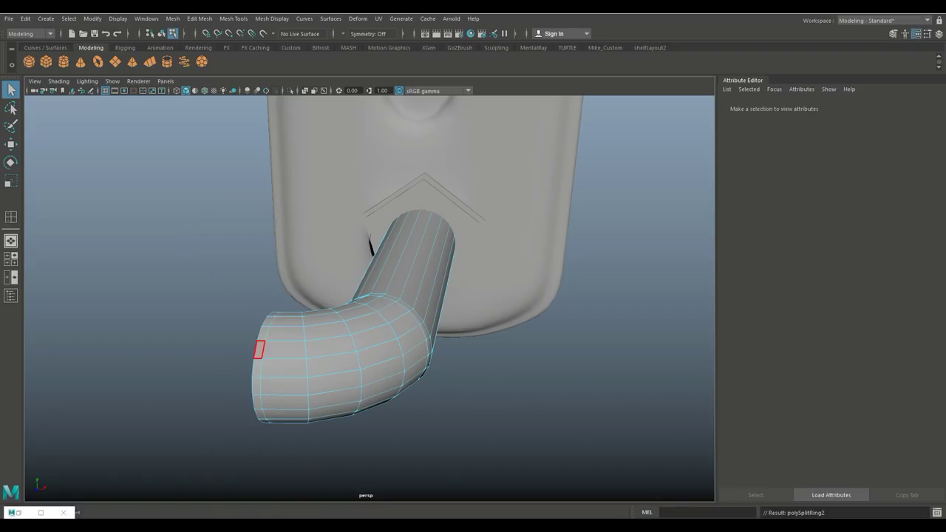
click(259, 349)
alt+drag(259, 366, 333, 307)
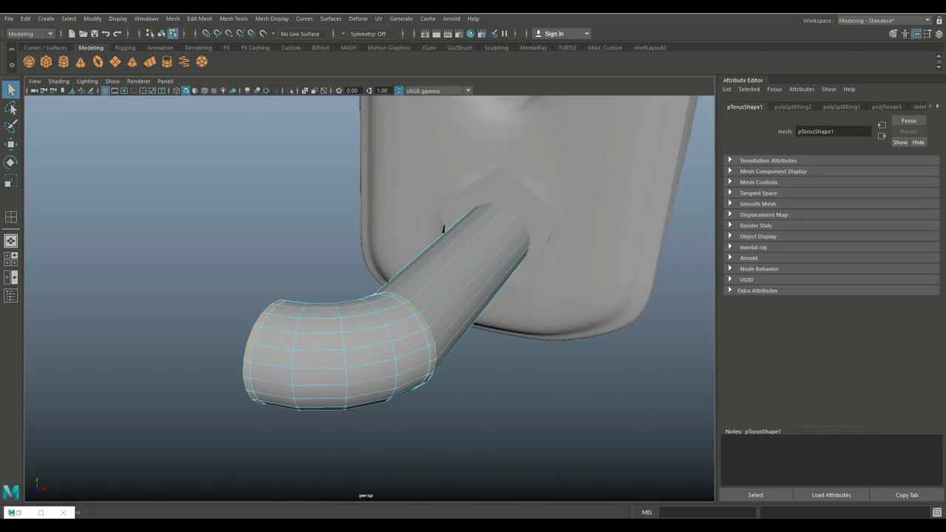
key(ctrl+e)
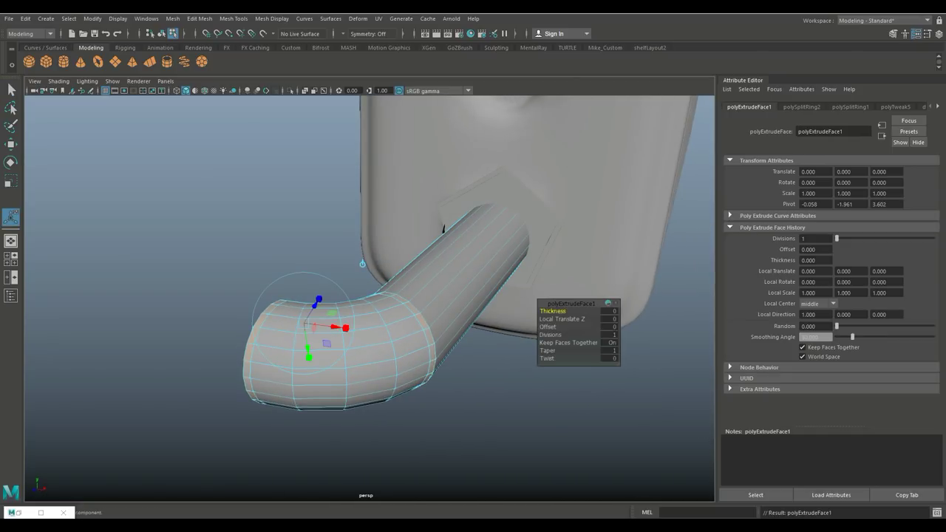
click(610, 310)
key(Return)
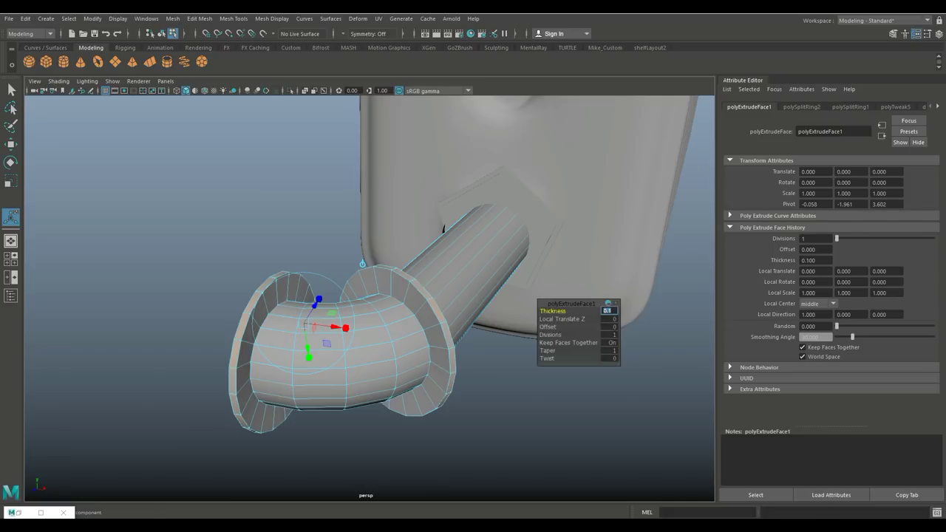
text(0.025)
key(Return)
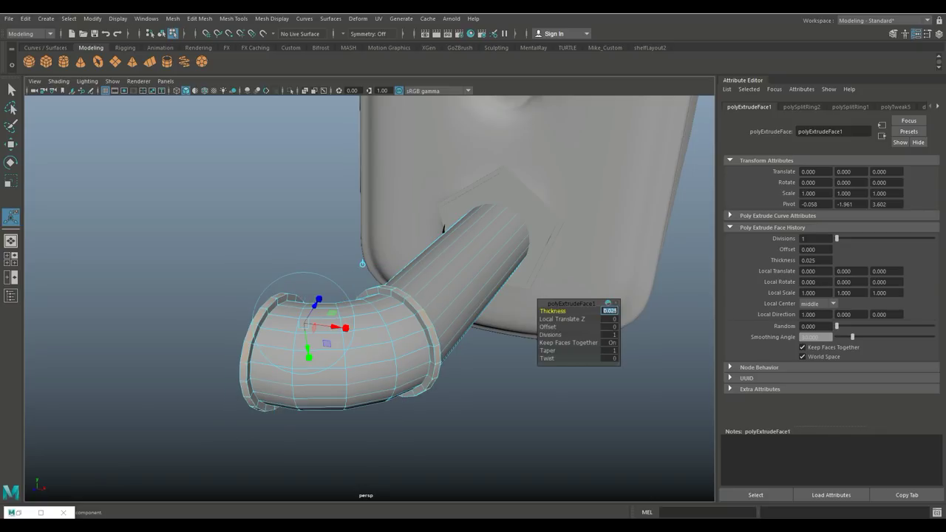
click(184, 185)
Insert an edge loop around the straight pipe close to its radiator end
alt+drag(185, 185, 237, 189)
alt+drag(369, 296, 444, 303)
scroll(369, 296, up, 3)
scroll(370, 296, up, 2)
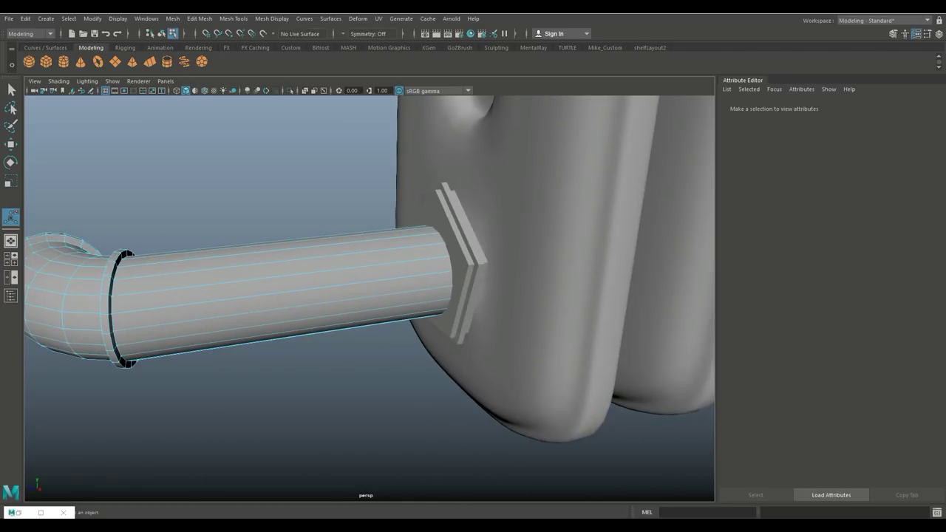
alt+drag(370, 296, 392, 292)
click(200, 18)
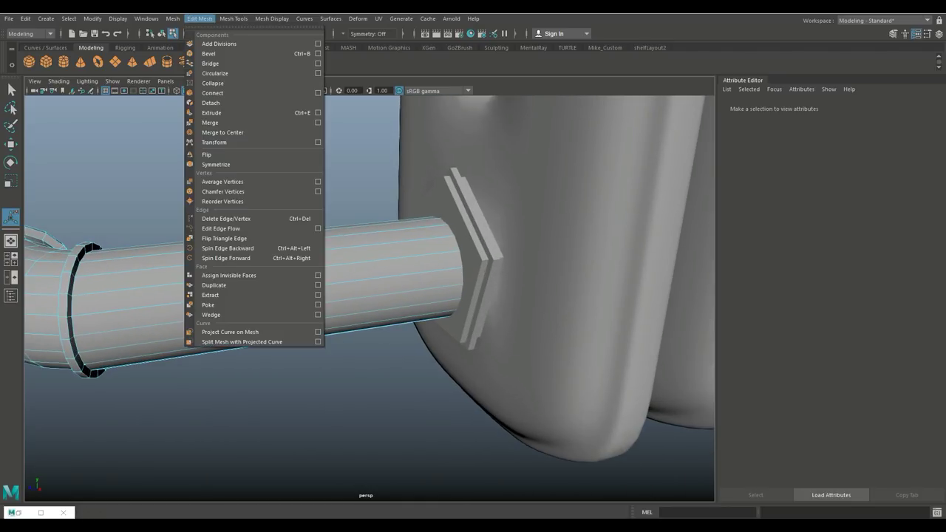
mouse_move(233, 18)
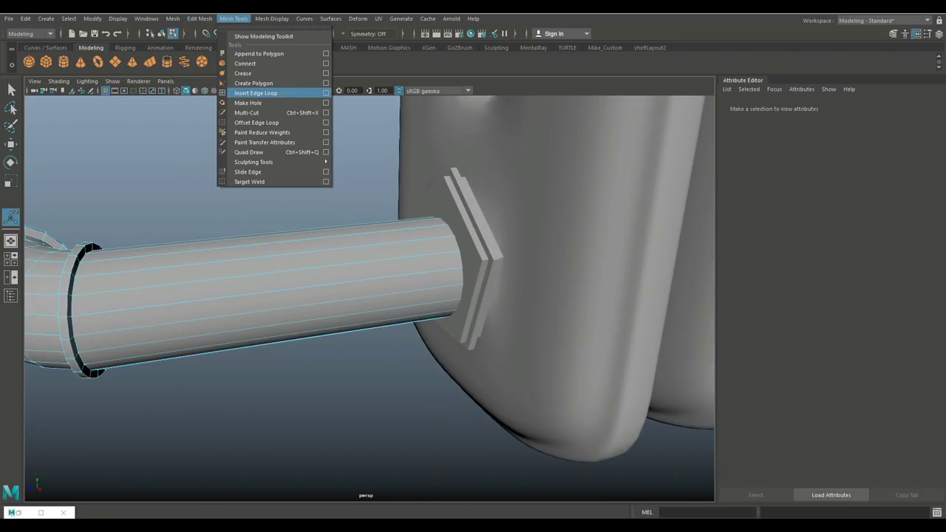
click(256, 93)
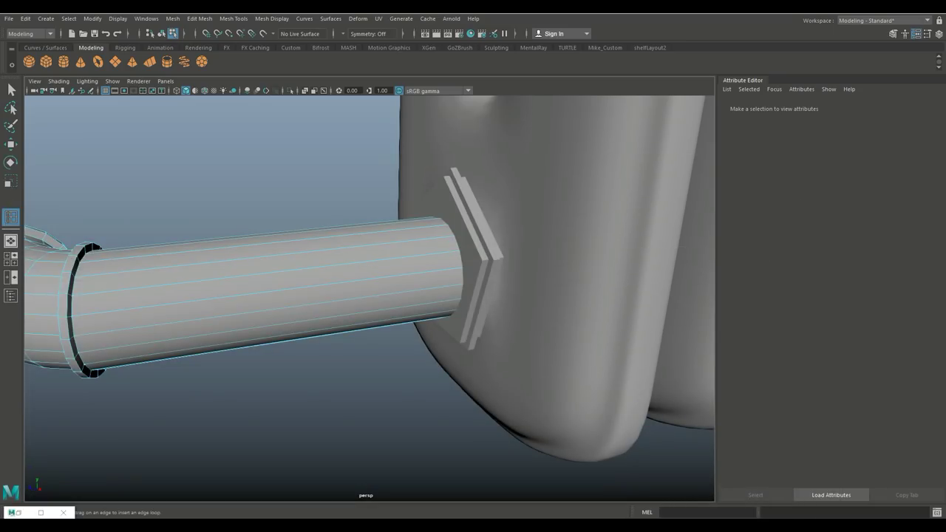
drag(431, 255, 429, 255)
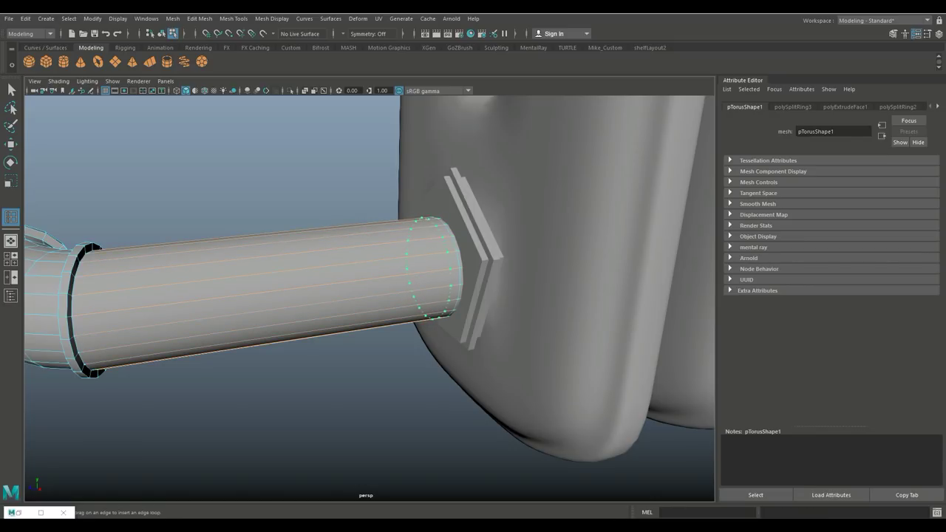
Extrude the narrow face ring at the pipe's radiator end with a thickness of 0.025
key(q)
right_drag(451, 231, 451, 258)
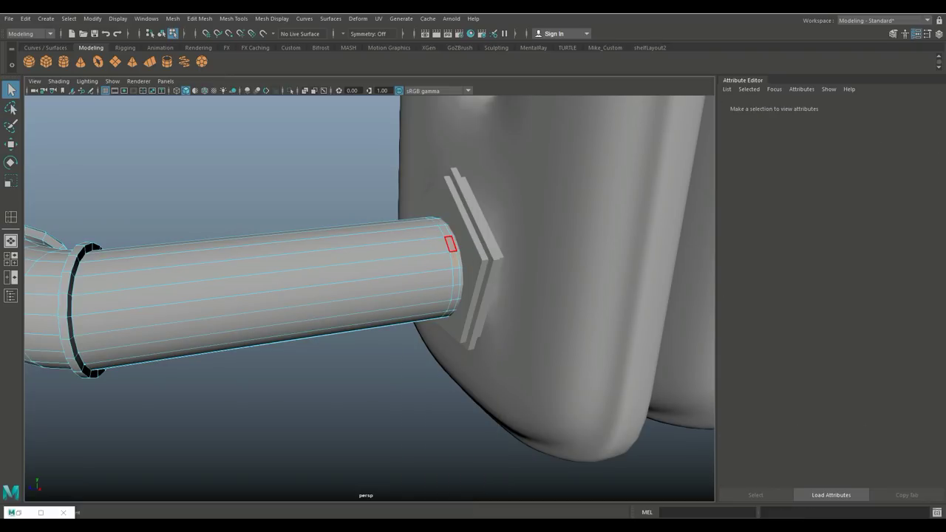
click(451, 244)
key(ctrl+e)
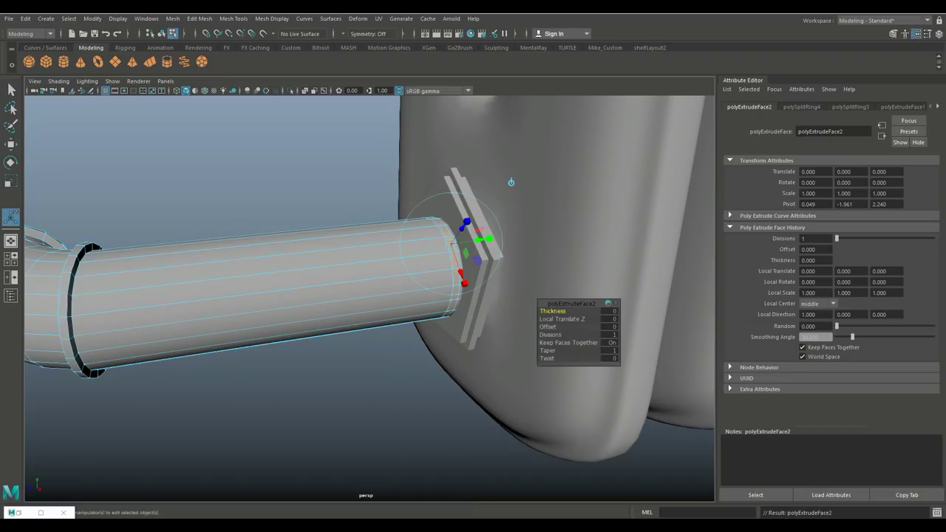
click(609, 311)
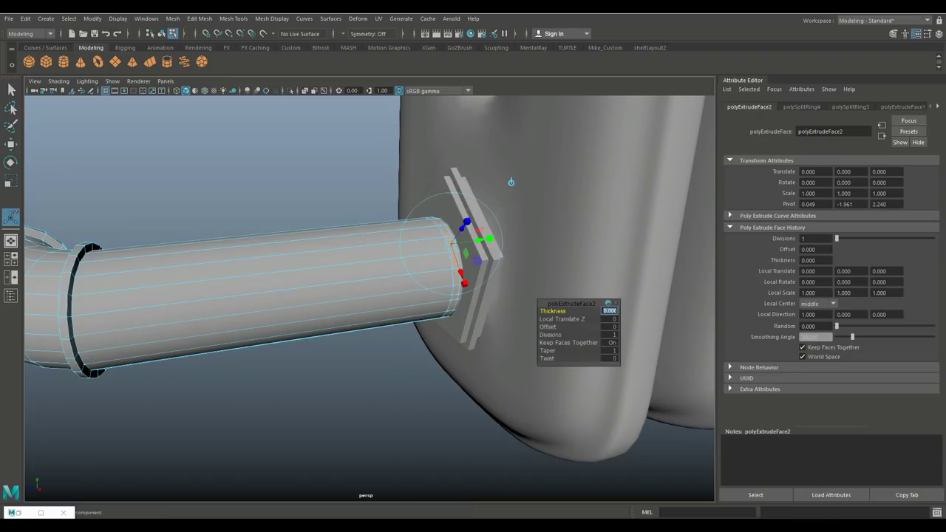
key(Return)
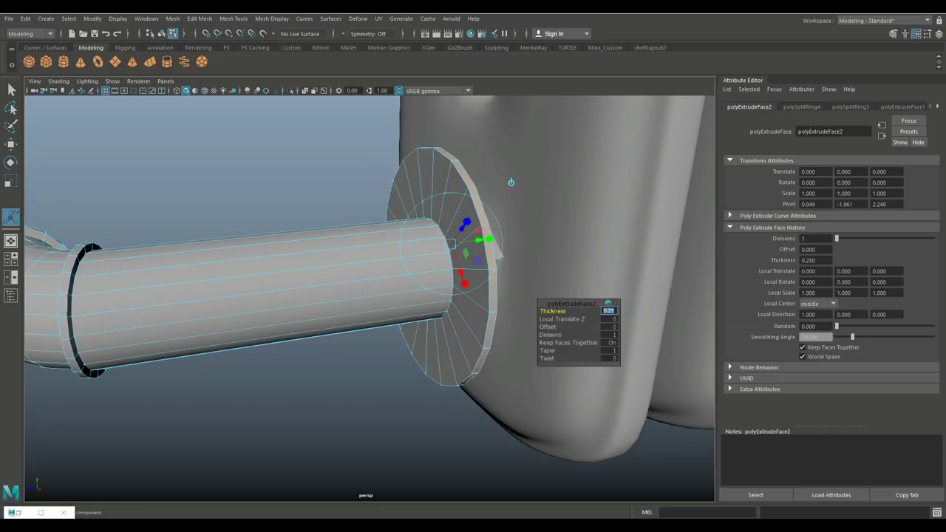
text(0.025)
key(Return)
click(296, 428)
Extrude the open border edge loop at the elbow's free end and pull it sideways into a long straight pipe
alt+drag(295, 429, 518, 377)
alt+drag(516, 326, 491, 328)
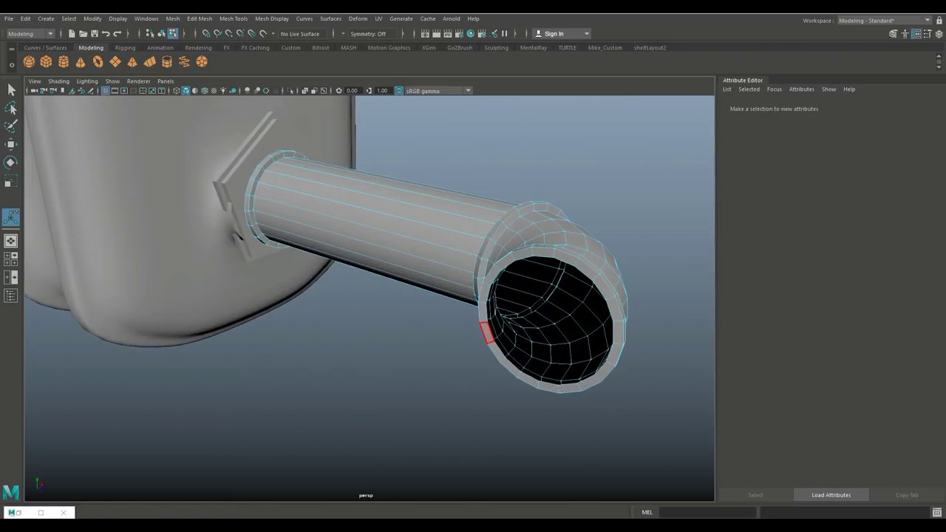
right_click(537, 231)
click(538, 204)
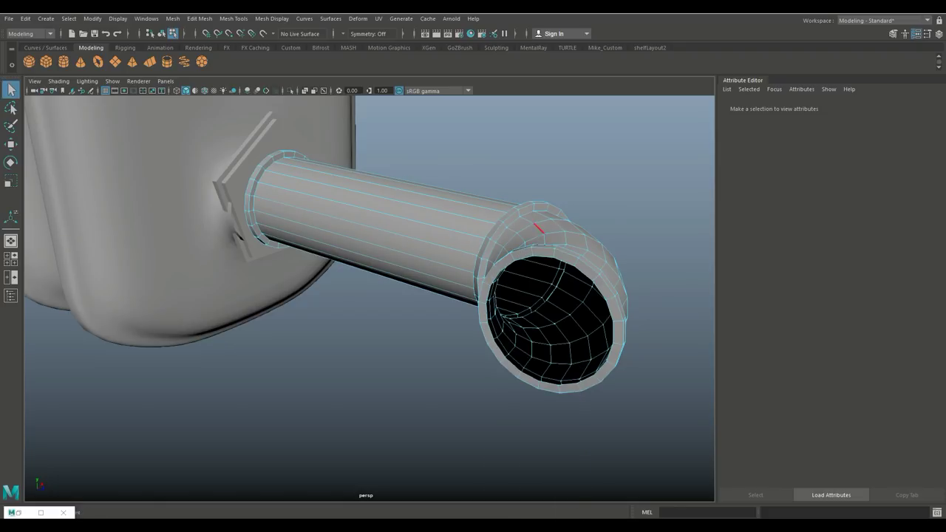
click(544, 257)
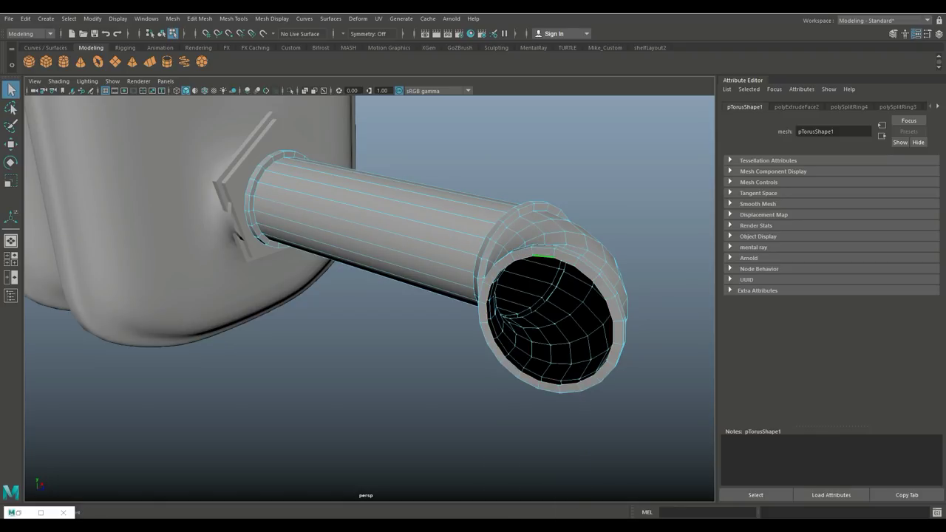
key(ctrl+e)
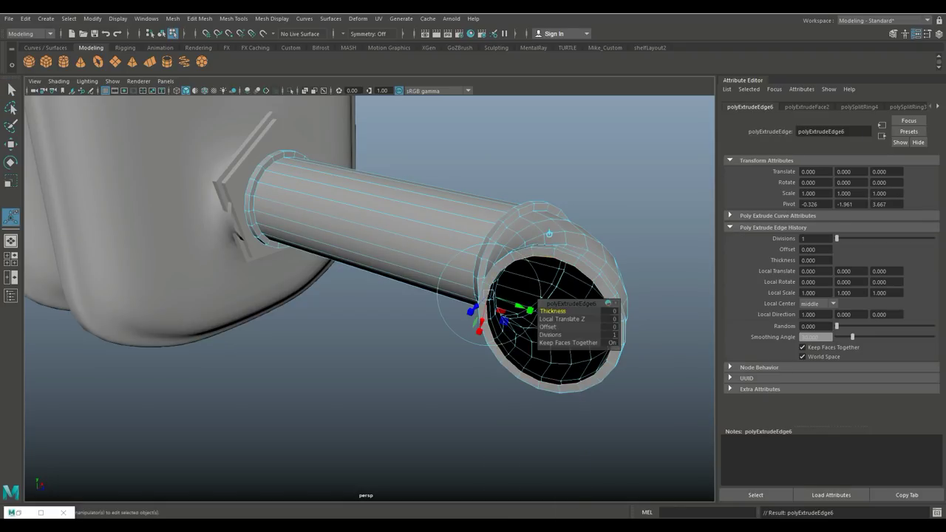
key(w)
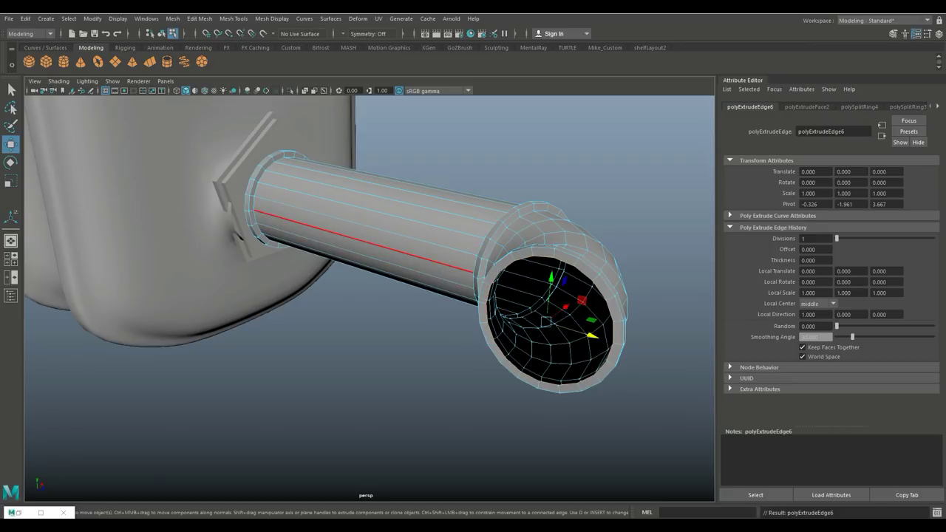
alt+drag(370, 296, 236, 233)
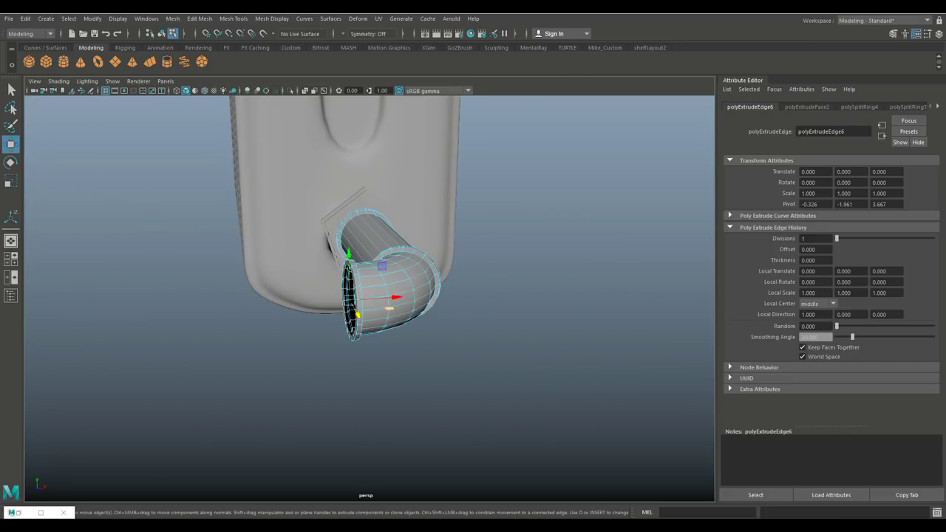
drag(397, 297, 429, 277)
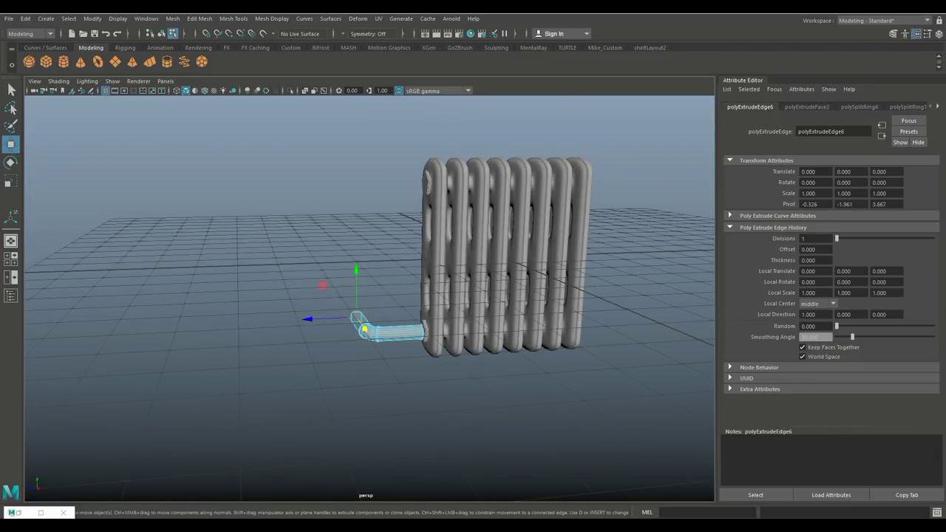
Duplicate the whole pipe object and raise the copy to a Translate Y of -0.134
scroll(410, 231, up, 5)
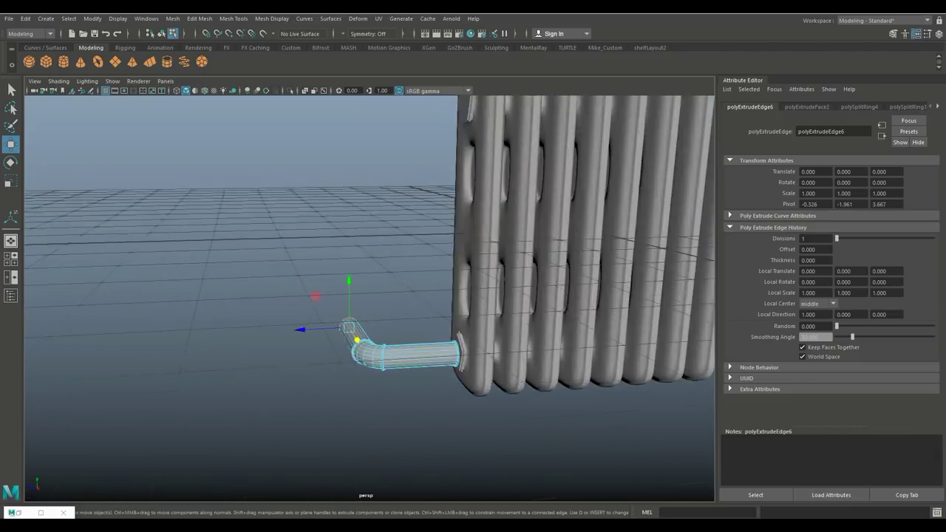
right_click(410, 230)
right_drag(411, 231, 458, 217)
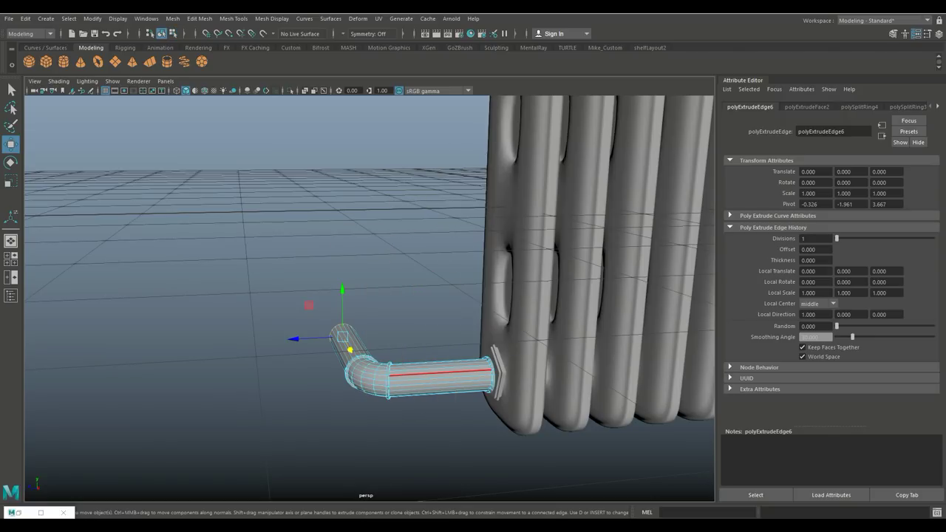
key(ctrl+d)
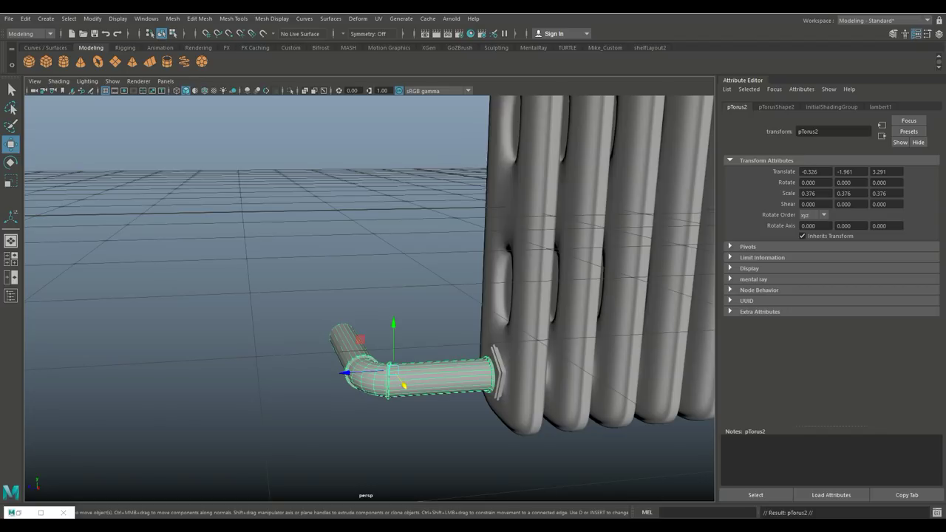
drag(393, 346, 394, 188)
alt+drag(393, 189, 318, 215)
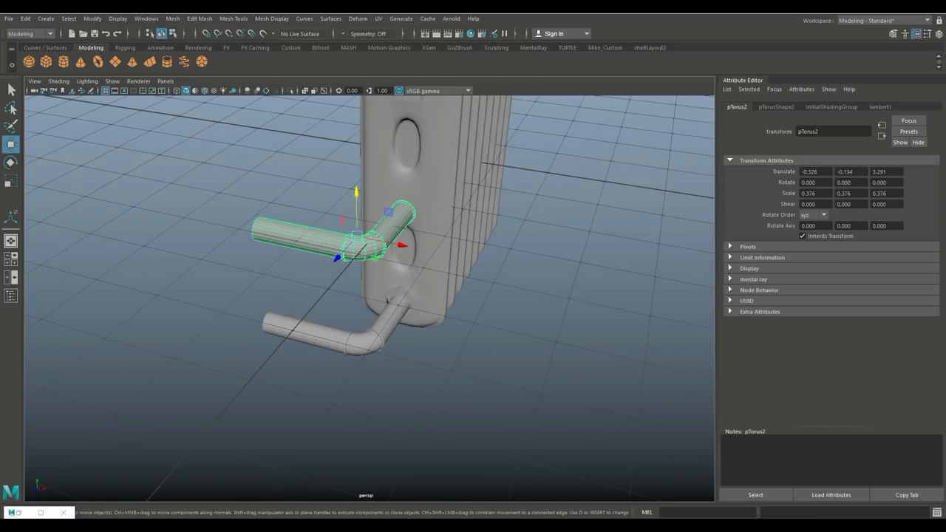
Rotate the pipe copy to -90 degrees about Z and centre it across the radiator at Translate X -0.002
key(e)
drag(318, 222, 356, 192)
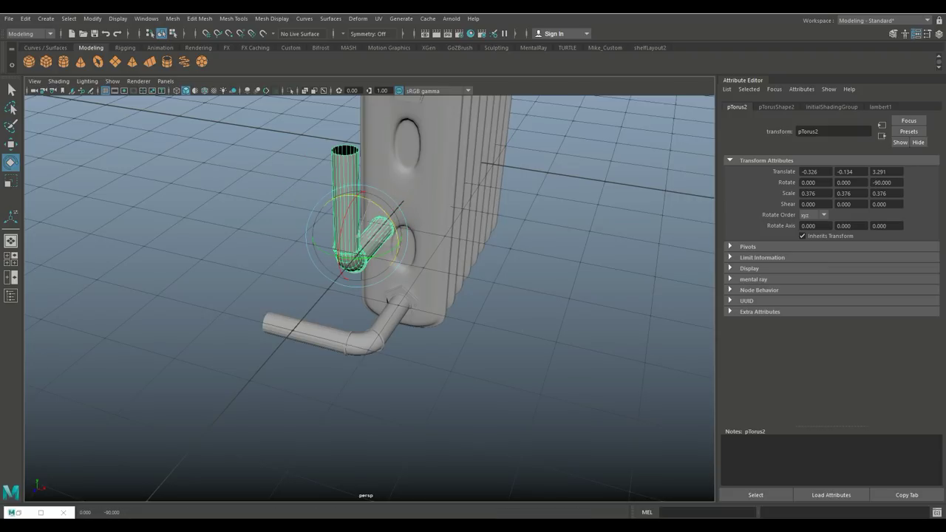
key(w)
drag(401, 247, 420, 249)
click(10, 259)
key(space)
scroll(369, 296, down, 10)
scroll(406, 296, up, 8)
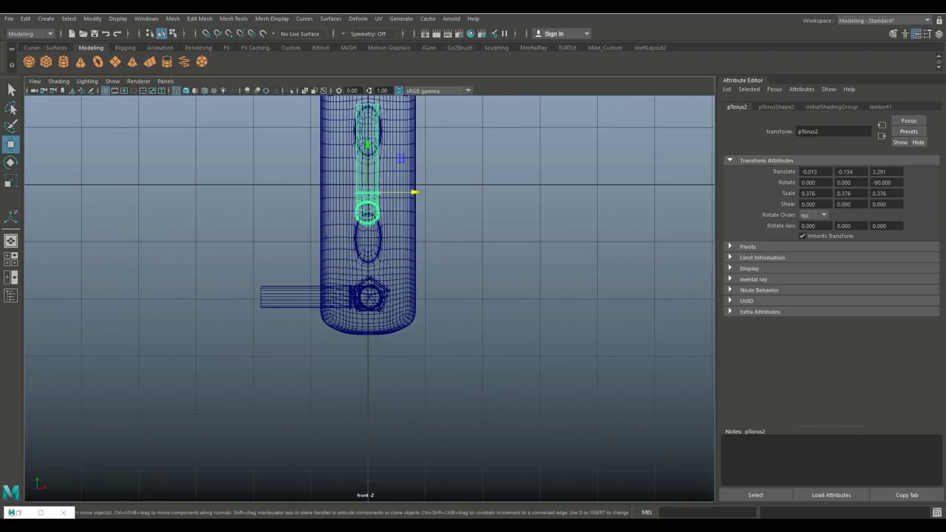
scroll(370, 307, up, 4)
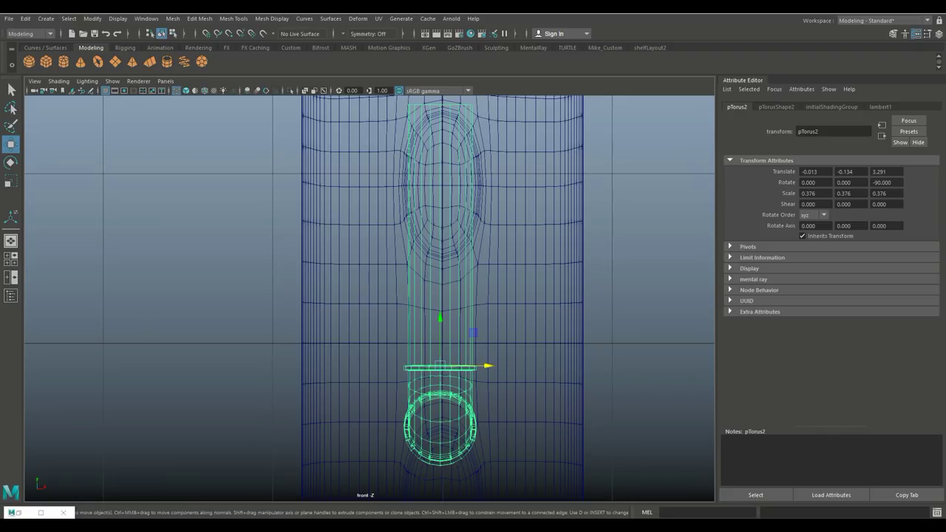
drag(488, 366, 490, 366)
Raise the pipe copy to the radiator's upper fitting at Translate Y 2.194 and scale it uniformly to 0.231
scroll(370, 295, down, 8)
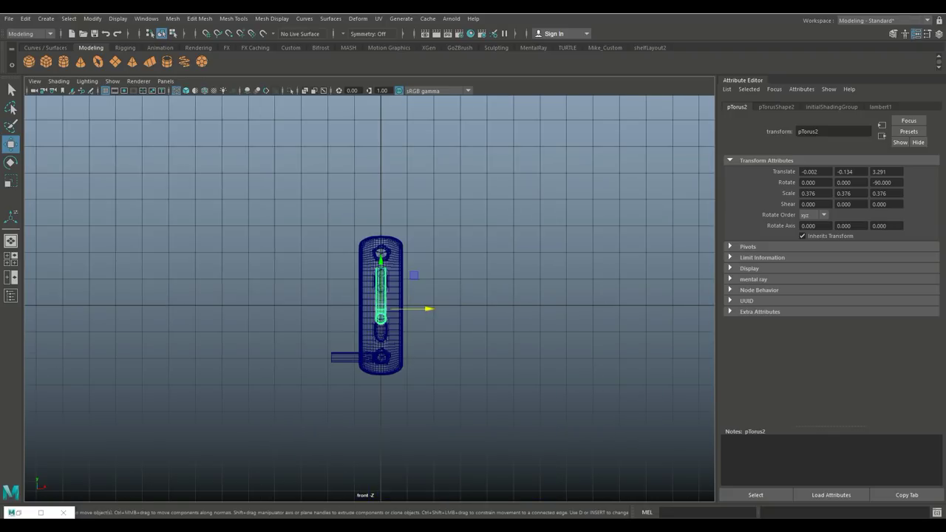
drag(381, 285, 381, 222)
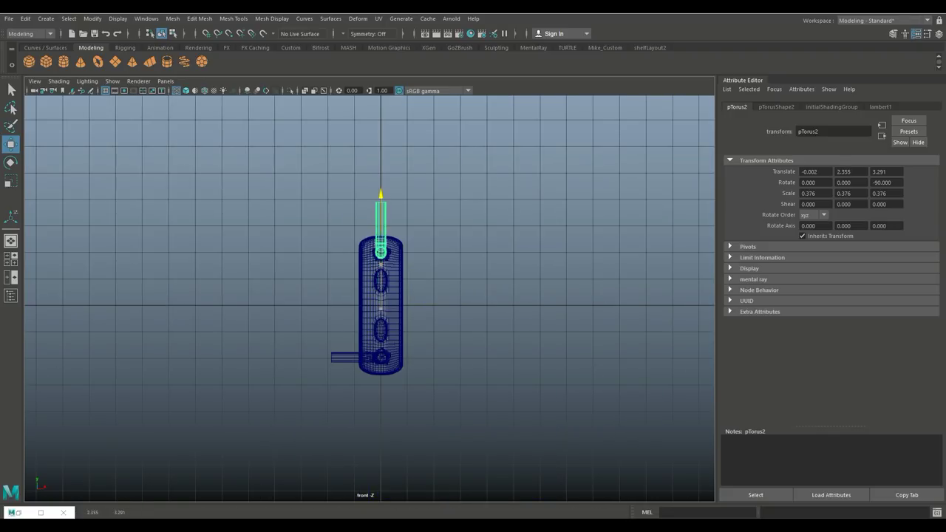
scroll(383, 341, up, 8)
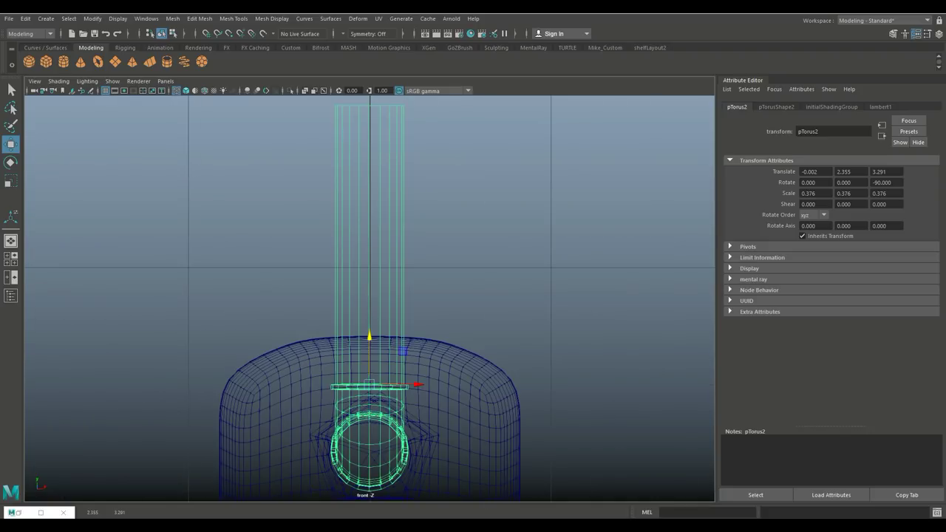
scroll(368, 299, up, 3)
alt+middle_drag(370, 332, 405, 113)
key(r)
drag(405, 215, 369, 215)
key(w)
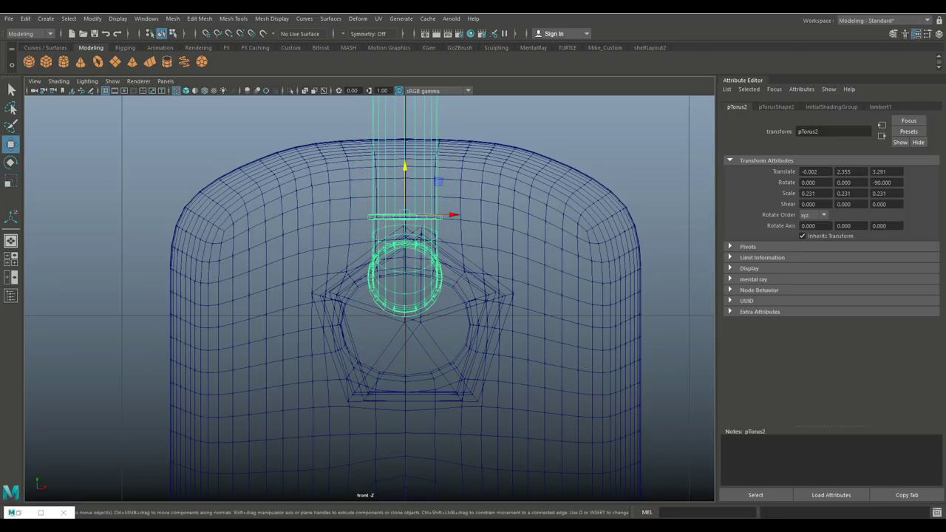
drag(406, 169, 405, 213)
Slide the pipe copy along Z to 2.866 so its horizontal end meets the upper pentagonal fitting
click(11, 259)
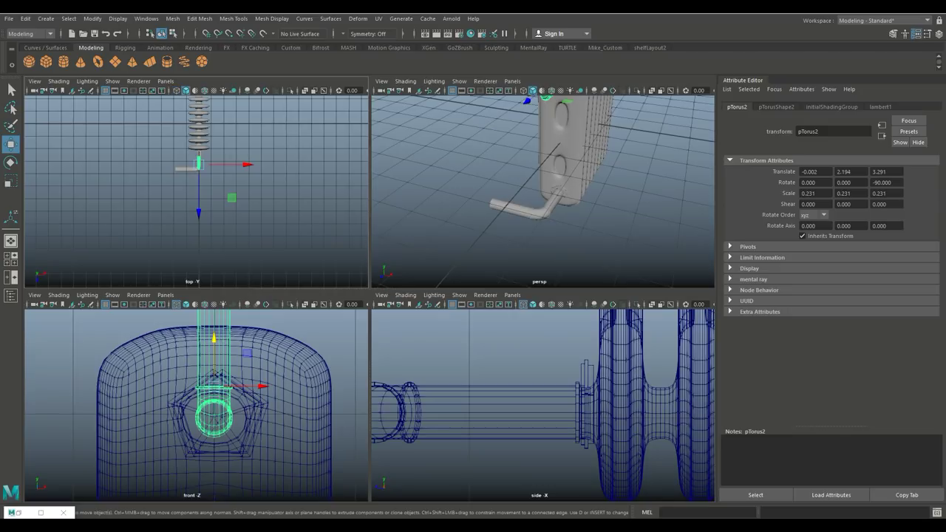
click(11, 241)
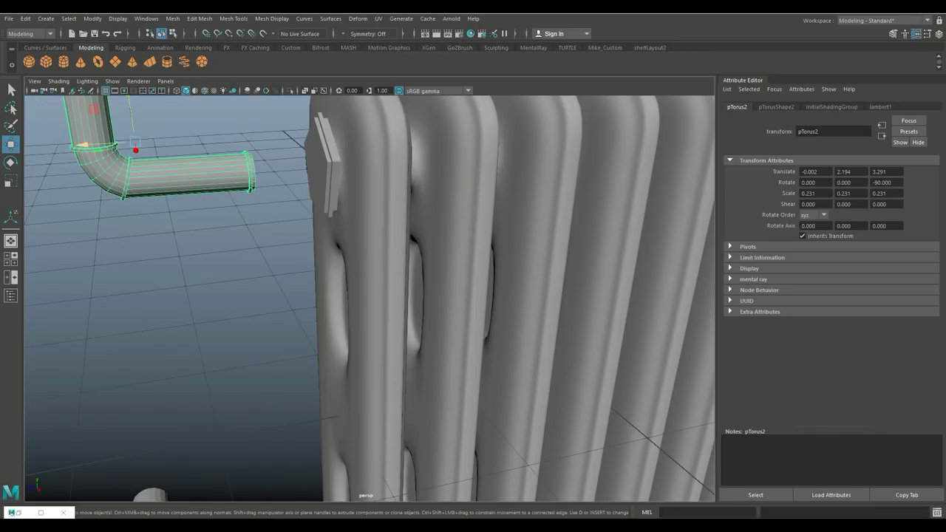
drag(83, 145, 213, 145)
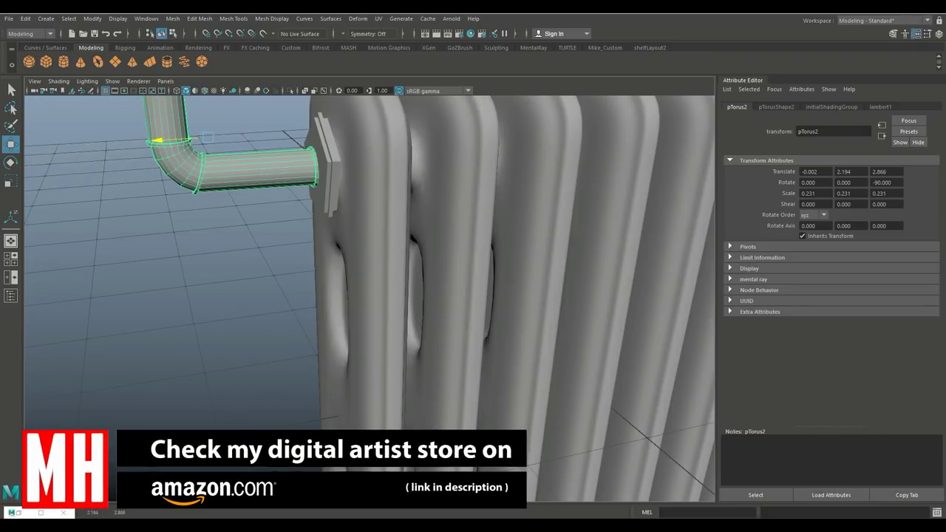
scroll(213, 145, down, 5)
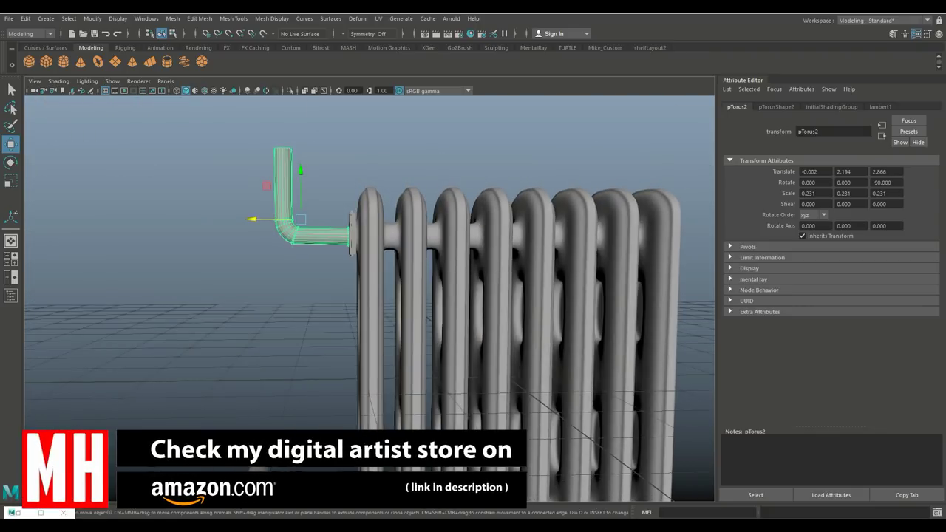
Move the upper pipe's bend and vertical-section vertices towards the radiator to shorten the horizontal section, and lower them slightly
right_drag(316, 229, 270, 244)
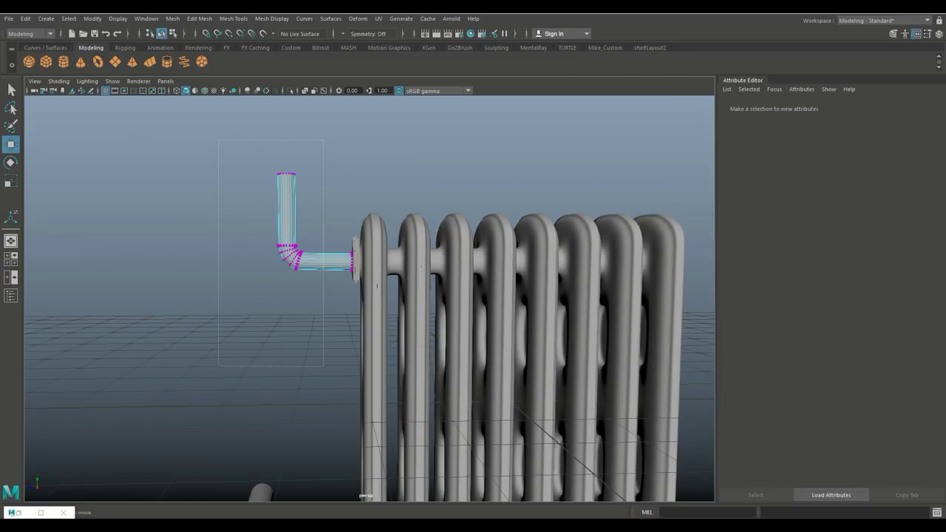
drag(218, 139, 323, 365)
drag(241, 222, 284, 221)
scroll(370, 295, up, 5)
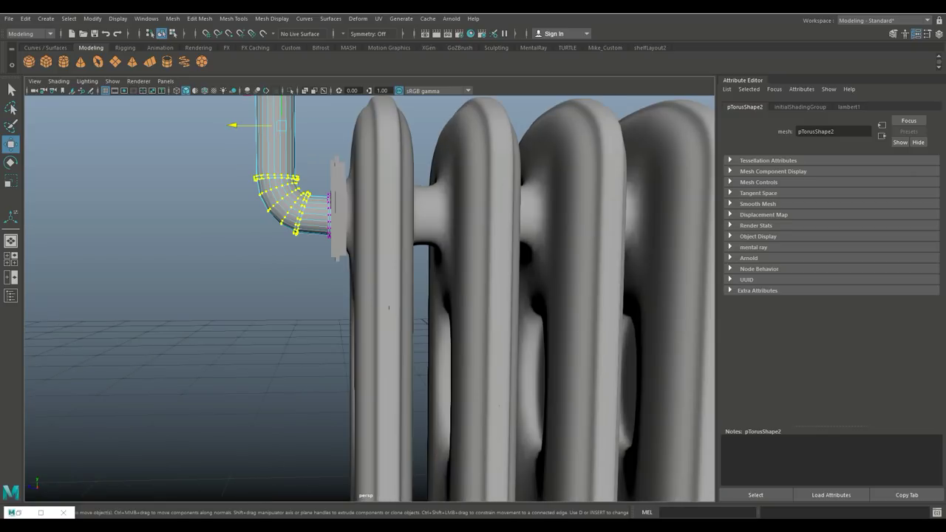
scroll(369, 296, down, 3)
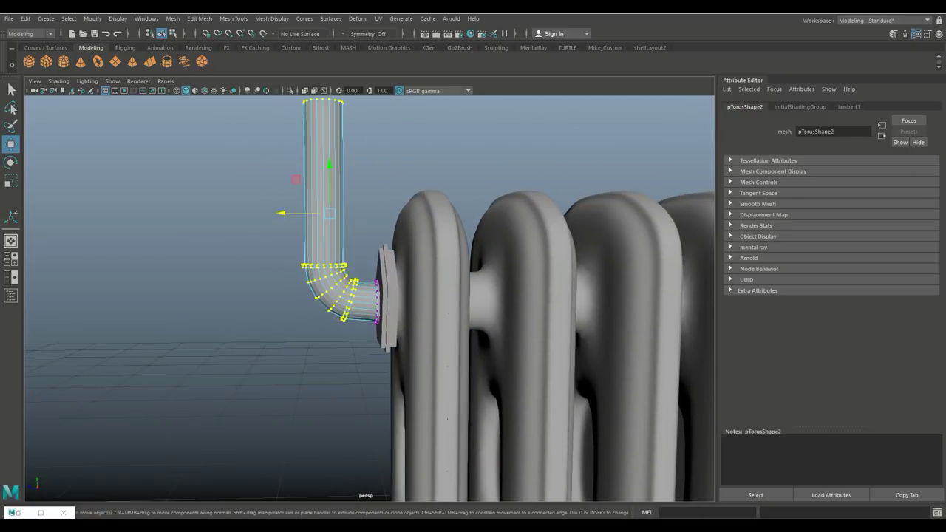
drag(330, 181, 330, 184)
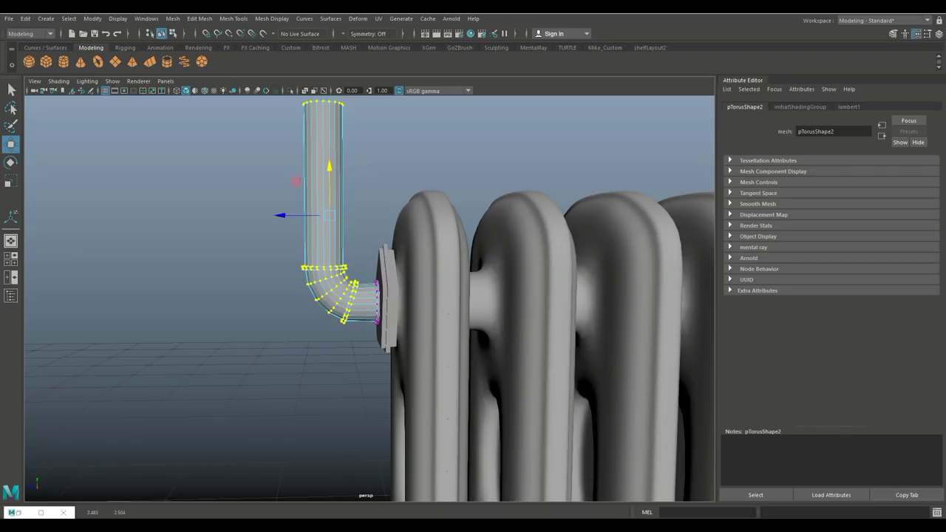
scroll(370, 296, down, 4)
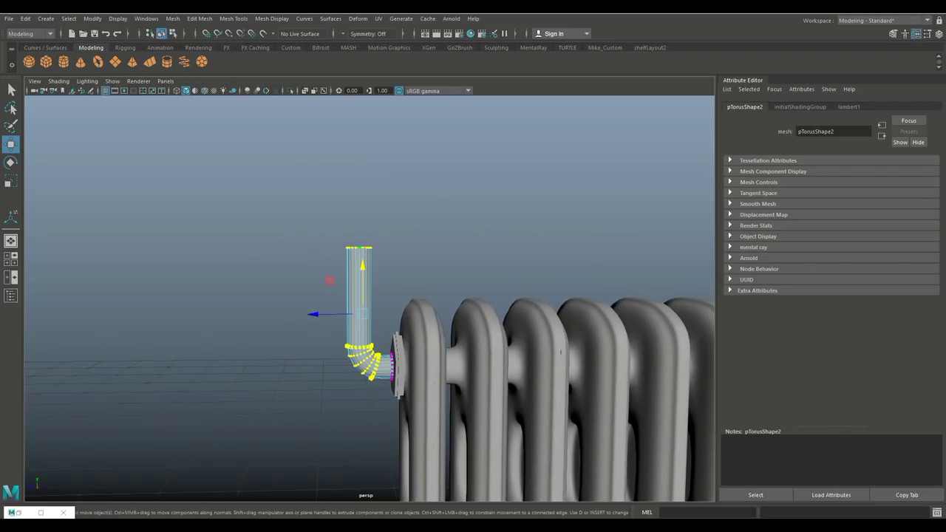
Lower the vertex ring at the upper pipe's open end to leave a short vertical stub above the bend
right_drag(359, 246, 359, 246)
drag(363, 259, 362, 259)
middle_drag(325, 214, 325, 302)
scroll(370, 310, down, 5)
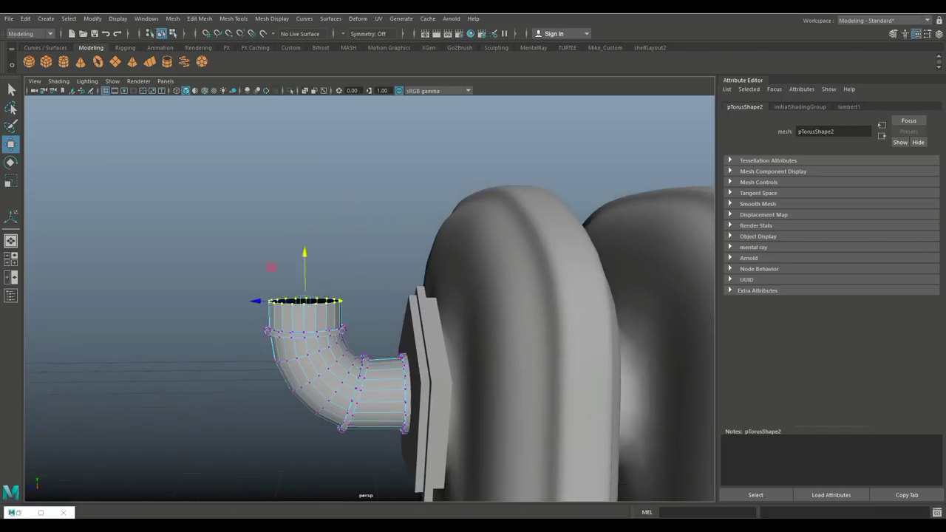
click(148, 185)
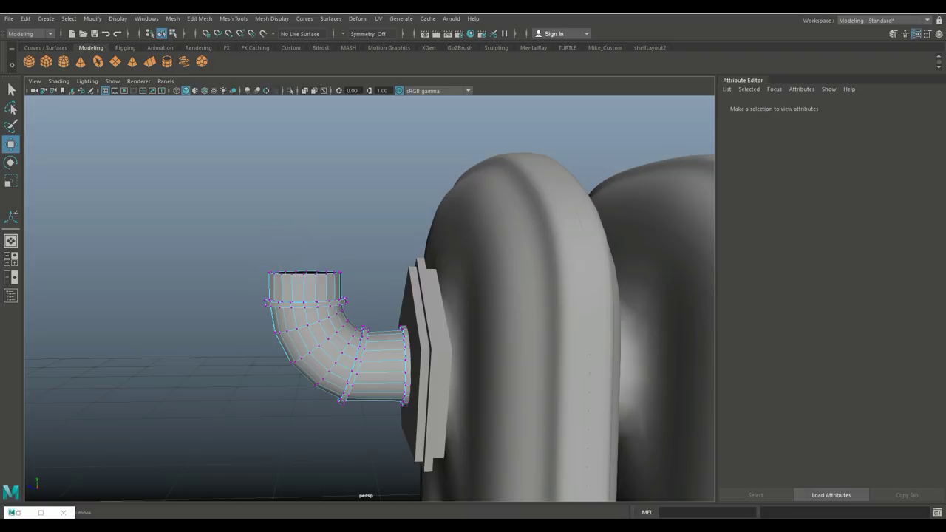
Reshape the upper elbow's open end with its border edge loop, scaling it inwards to form a short narrow neck above the flange
scroll(354, 295, down, 3)
alt+drag(355, 296, 355, 325)
right_drag(255, 222, 221, 222)
double_click(222, 221)
double_click(223, 231)
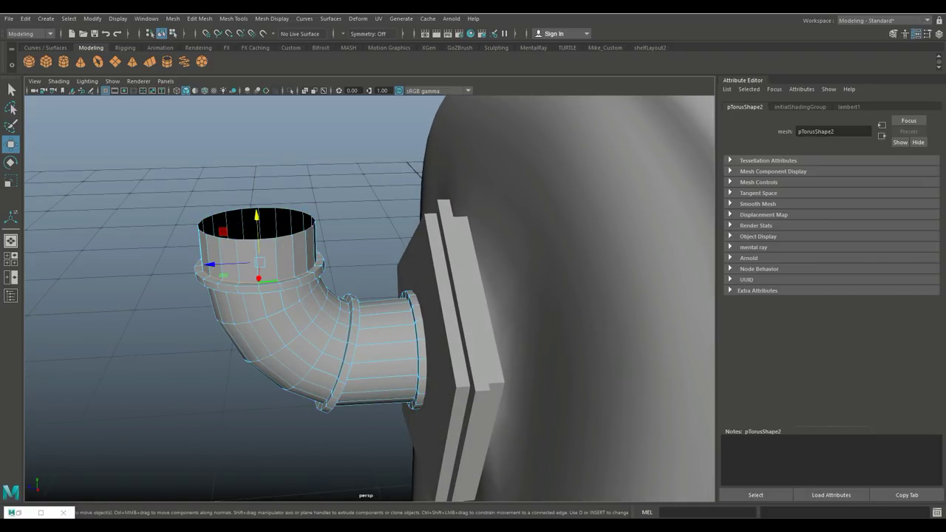
double_click(222, 251)
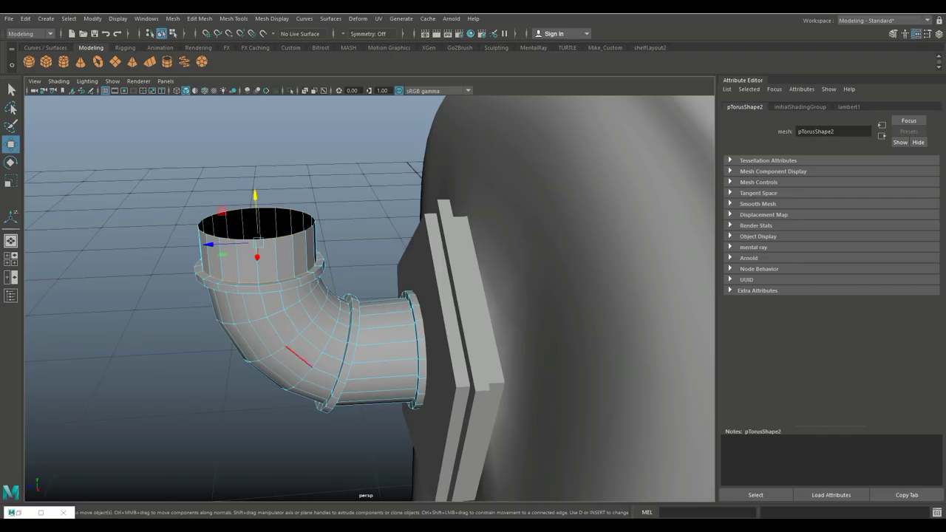
key(r)
drag(213, 244, 234, 244)
key(w)
drag(254, 196, 255, 205)
alt+drag(370, 296, 296, 244)
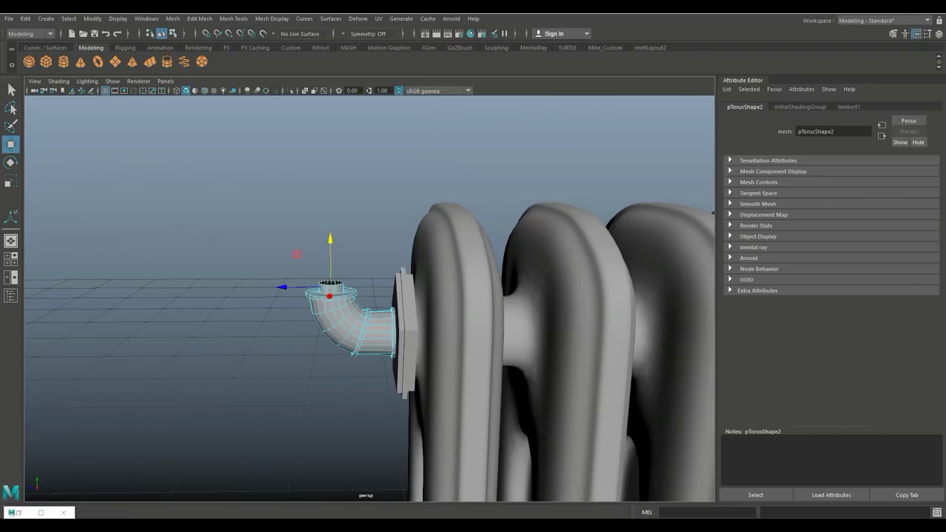
Create a polygon cylinder and move it above the upper elbow, at about 2.612 in Y and 2.597 in Z
click(296, 254)
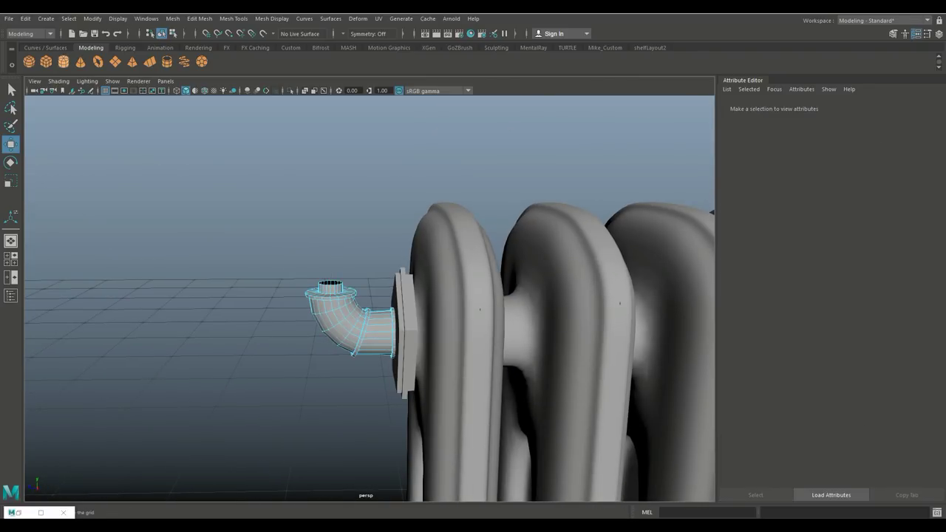
key(ctrl+z)
alt+drag(370, 296, 326, 273)
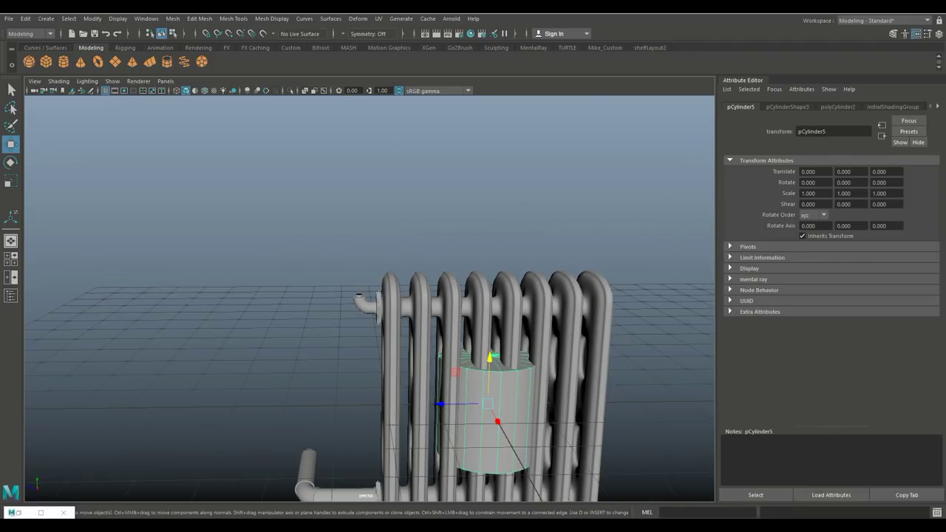
drag(489, 358, 494, 229)
drag(451, 274, 312, 275)
Align the cylinder with the upper elbow's neck in the top wireframe view by moving it to 2.541 in Z
key(space)
key(space)
key(f)
key(4)
scroll(370, 298, up, 5)
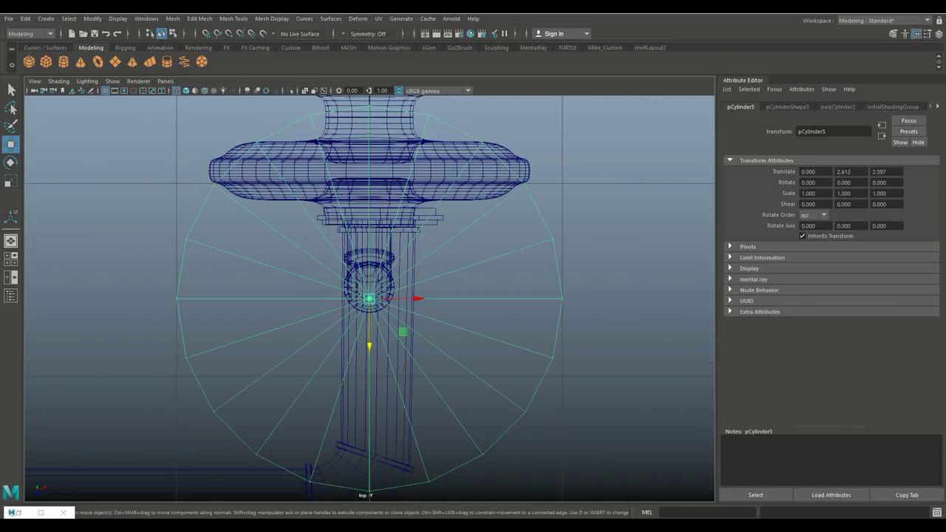
scroll(369, 299, down, 6)
scroll(369, 299, up, 5)
scroll(369, 299, up, 4)
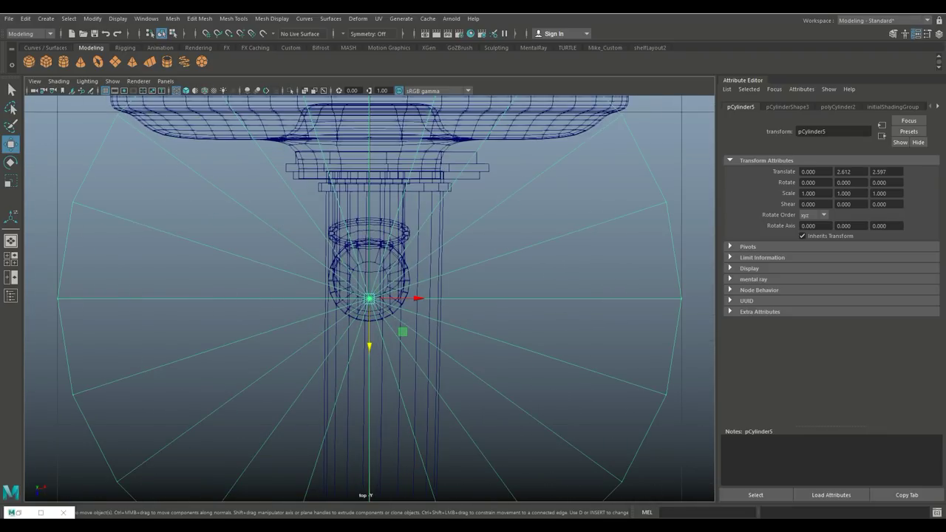
scroll(369, 299, up, 2)
drag(370, 346, 370, 323)
Scale the cylinder uniformly to 0.065 and shift it to -0.001 in X to centre it on the elbow's neck
key(r)
drag(369, 275, 296, 276)
drag(370, 276, 349, 276)
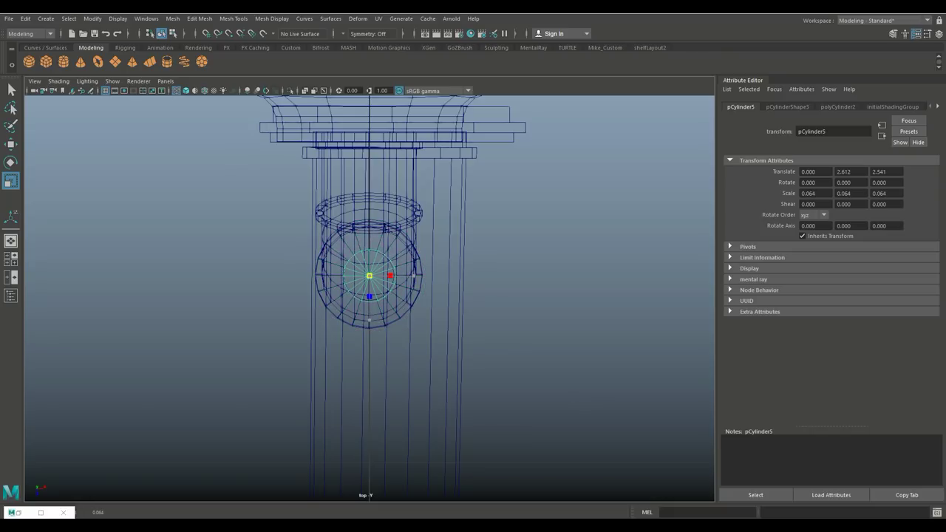
scroll(369, 298, up, 5)
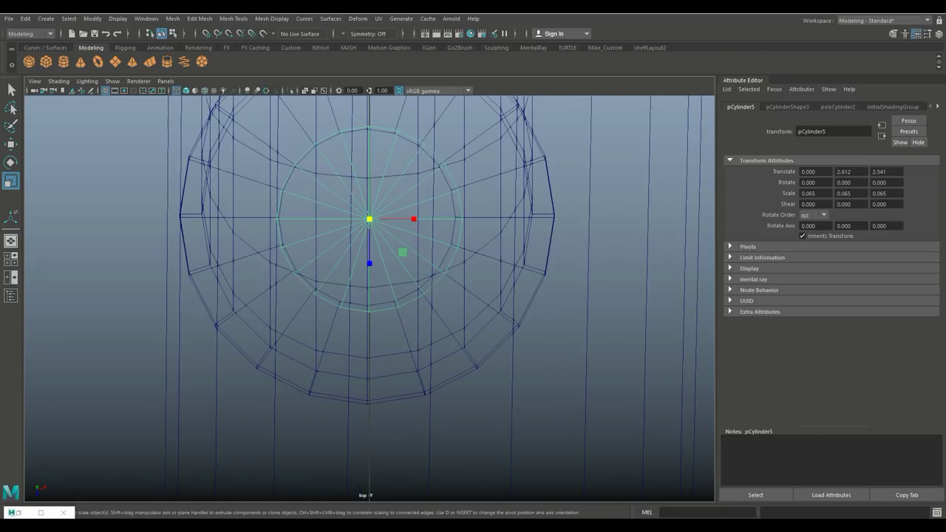
key(w)
drag(417, 218, 417, 219)
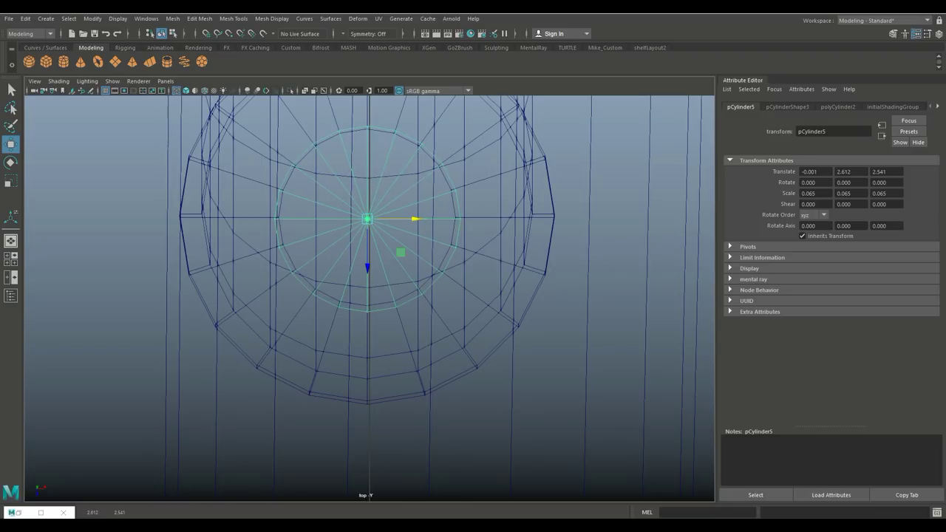
Lower the cylinder to 2.311 in Y so it sits on the elbow's neck, and enlarge it slightly
key(space)
key(space)
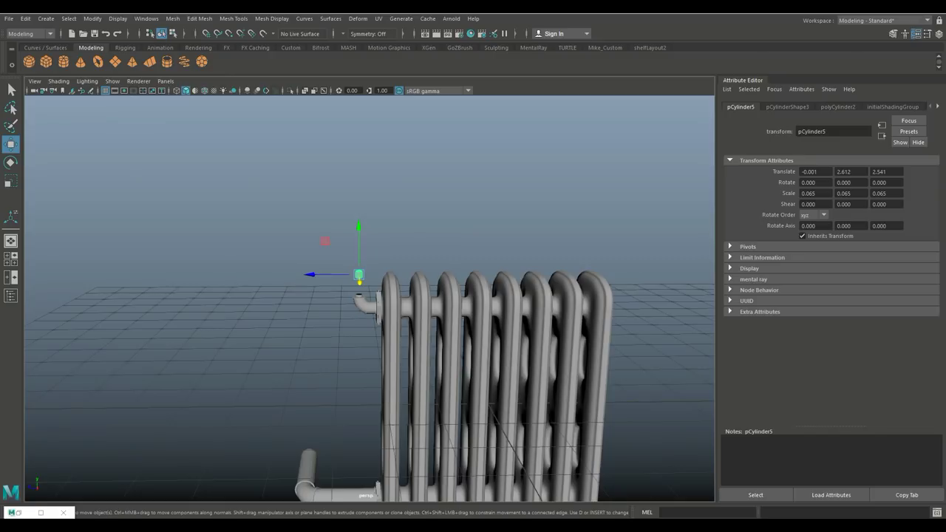
scroll(333, 296, up, 5)
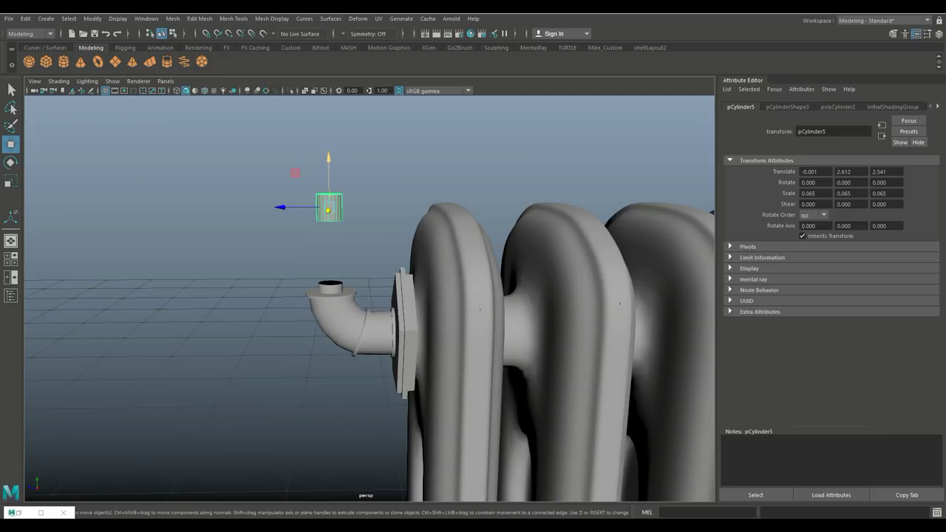
drag(329, 158, 329, 217)
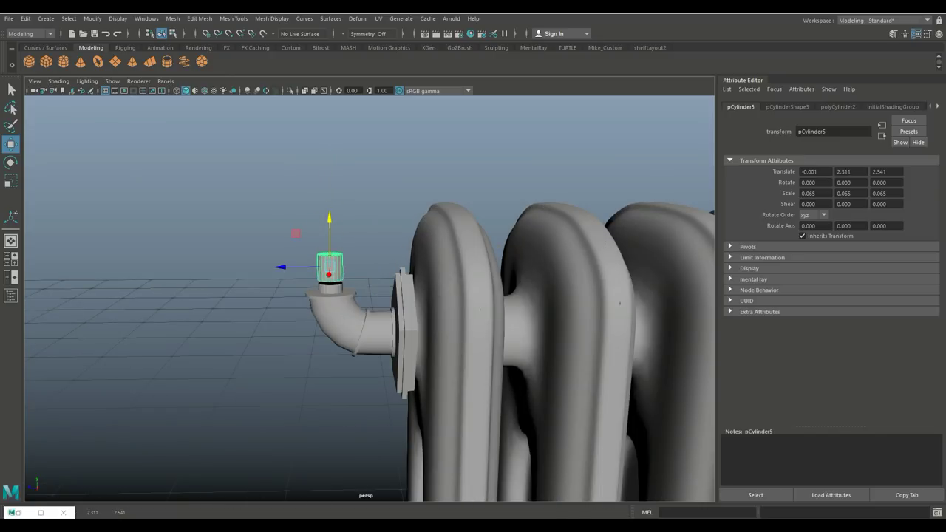
key(r)
drag(329, 266, 351, 266)
Stretch the cylinder's top vertex ring upwards and scale it outwards, then lower it slightly to form a flared cup
right_drag(330, 255, 292, 231)
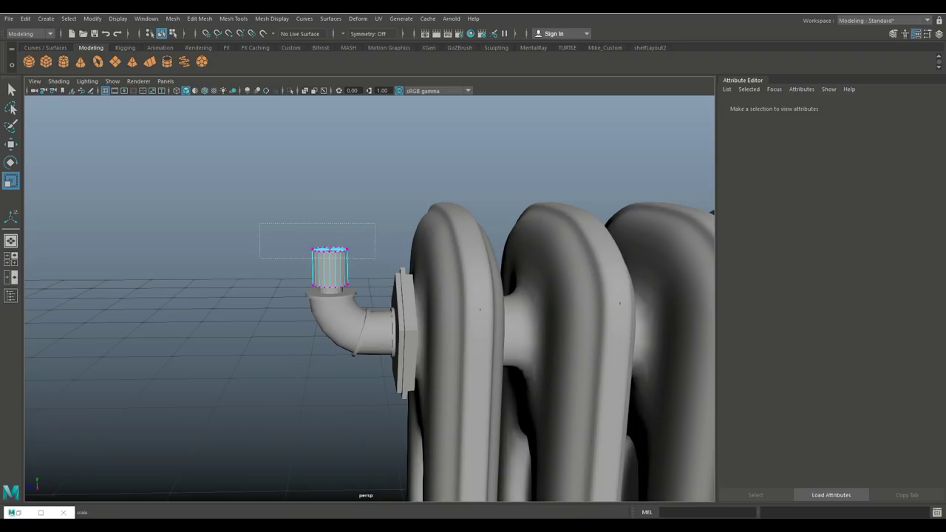
drag(375, 259, 375, 259)
key(w)
drag(329, 222, 307, 148)
key(r)
drag(354, 176, 386, 176)
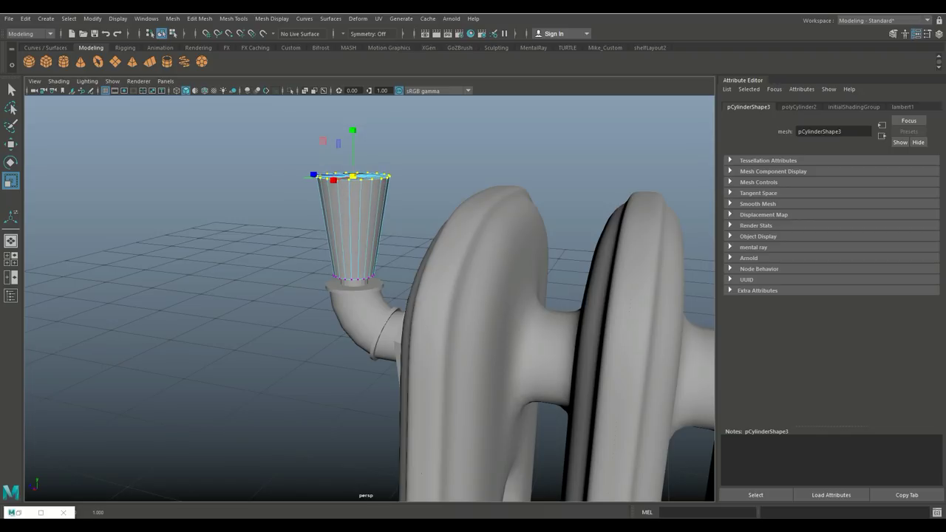
key(w)
drag(353, 144, 352, 169)
Scale the cylinder's bottom vertex ring outwards by about 1.271 to reduce the taper
alt+drag(443, 296, 355, 303)
scroll(370, 299, up, 3)
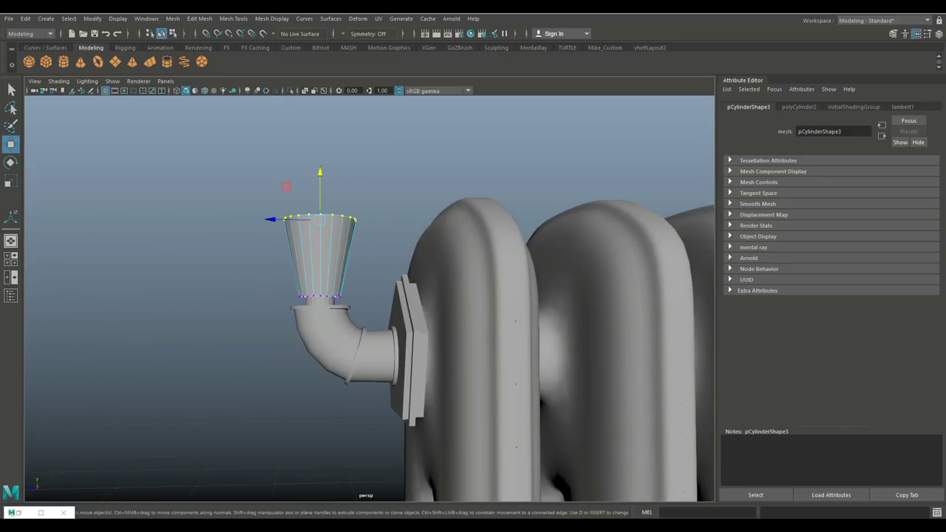
drag(261, 275, 388, 340)
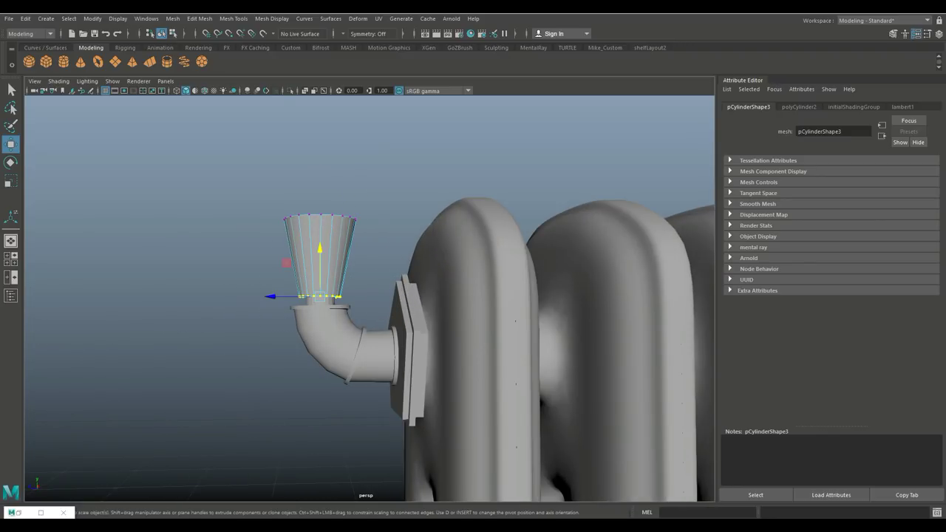
key(r)
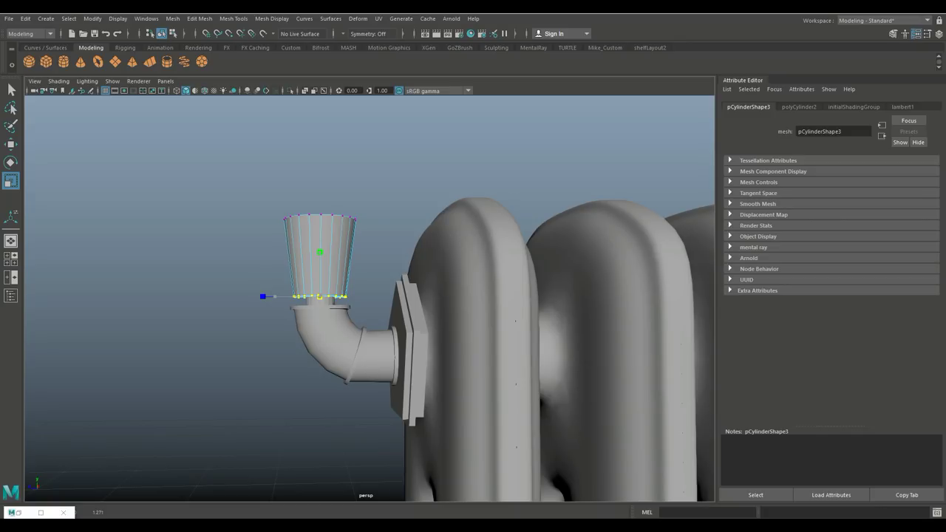
Scale the whole tapered cylinder uniformly to 0.137 and raise it to 2.358 in Y above the elbow's flange
scroll(370, 300, down, 5)
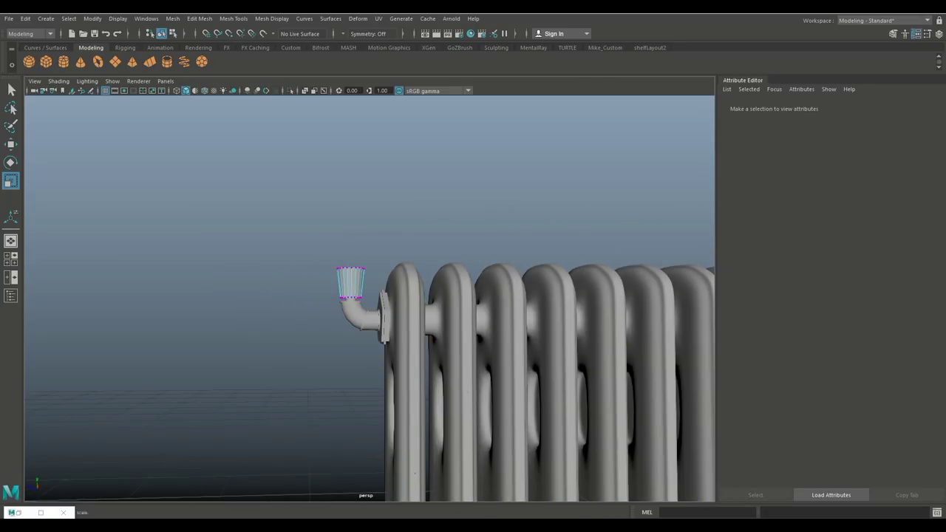
scroll(370, 300, down, 2)
mouse_move(370, 296)
alt+mouse_down()
mouse_move(425, 293)
mouse_move(384, 296)
alt+mouse_up()
scroll(370, 299, up, 3)
right_drag(340, 248, 396, 217)
drag(339, 278, 370, 275)
key(w)
drag(338, 235, 370, 225)
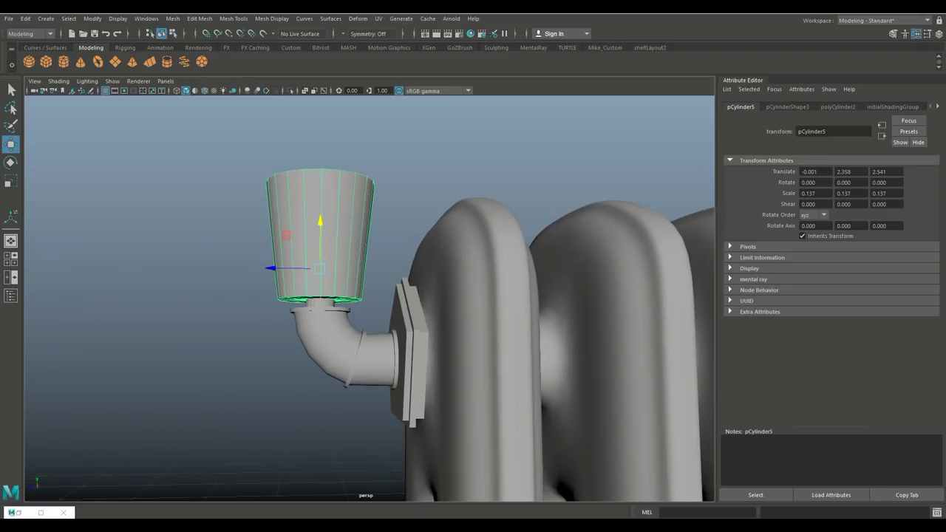
Raise the border edge loop of the elbow's narrow neck so the neck extends up inside the tapered cylinder
scroll(370, 225, up, 3)
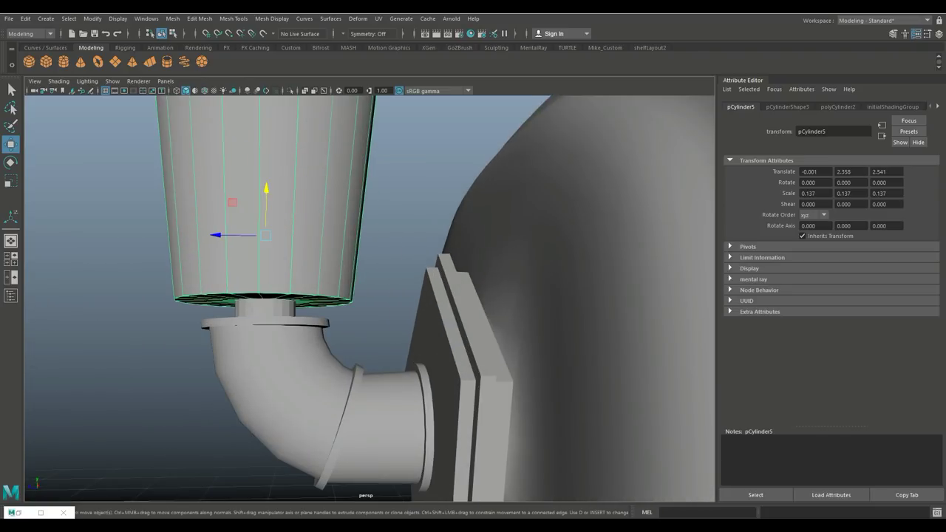
click(281, 347)
right_drag(274, 230, 273, 205)
scroll(364, 304, up, 3)
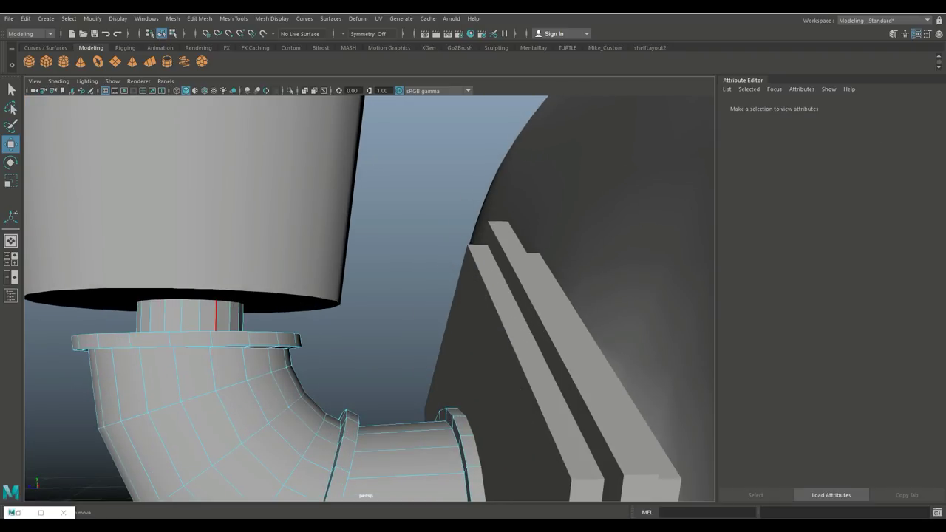
key(4)
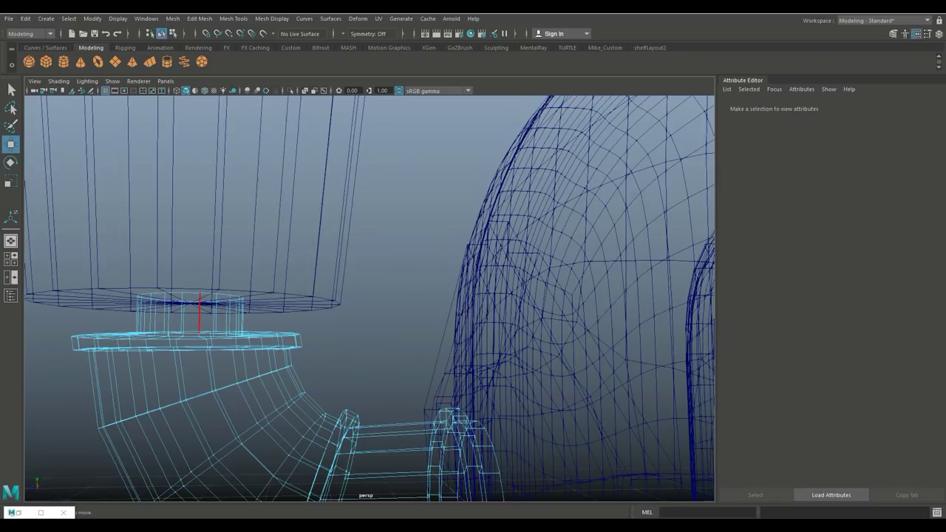
click(191, 294)
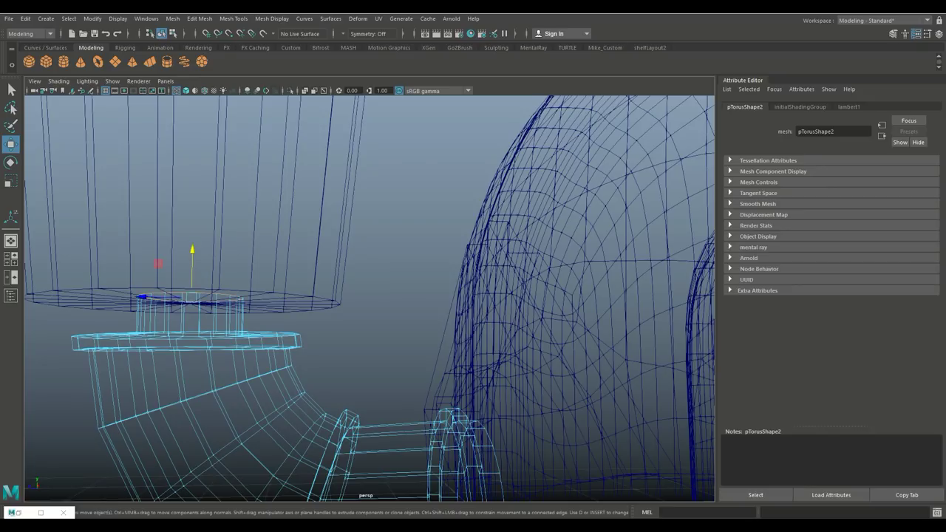
scroll(239, 227, down, 5)
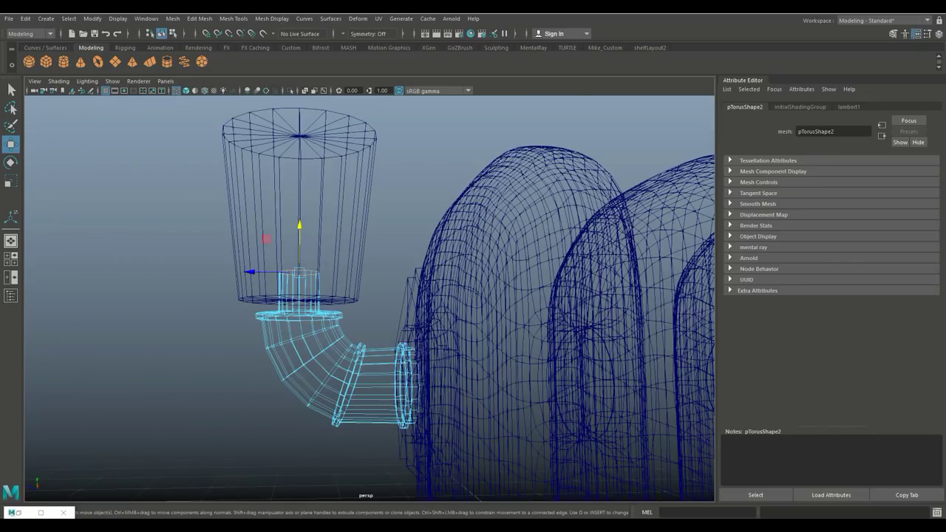
alt+drag(266, 239, 251, 210)
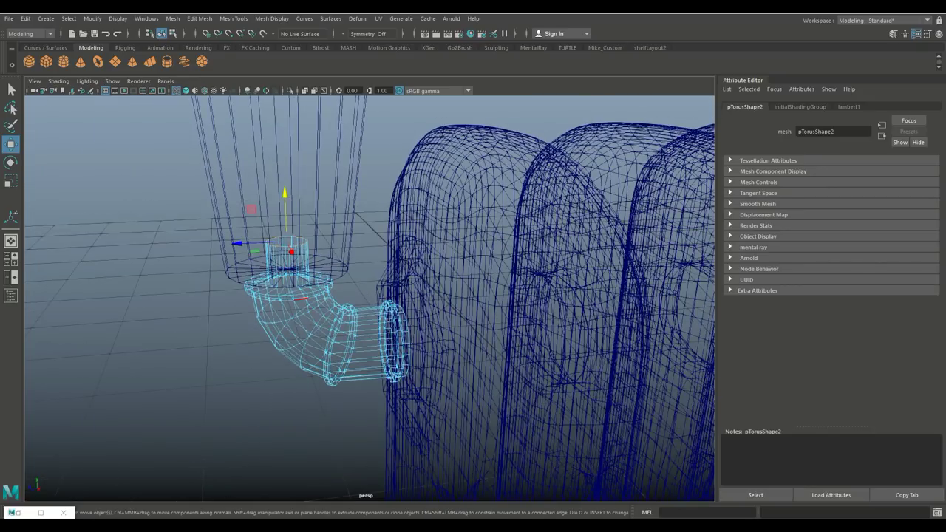
key(5)
scroll(370, 295, down, 4)
Raise the tapered cylinder's bottom vertex ring to expose a short length of the elbow's neck
click(346, 259)
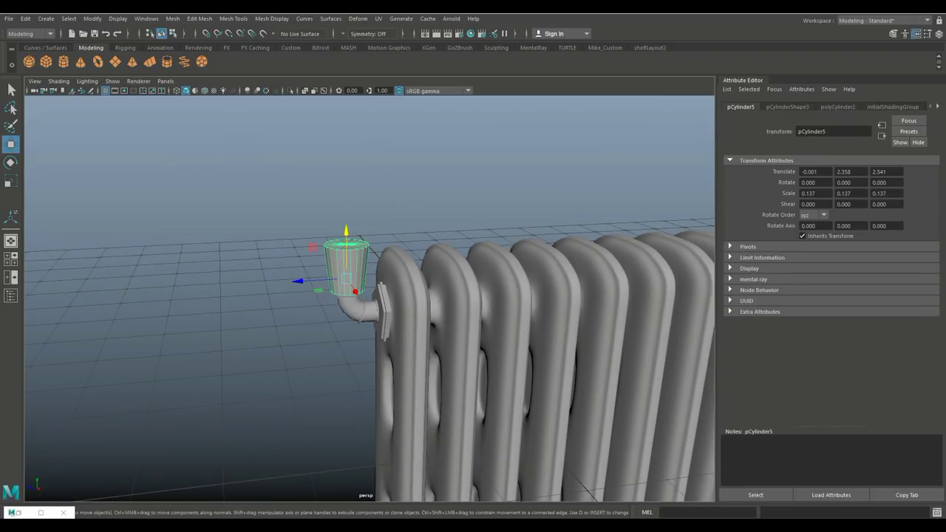
scroll(355, 310, up, 4)
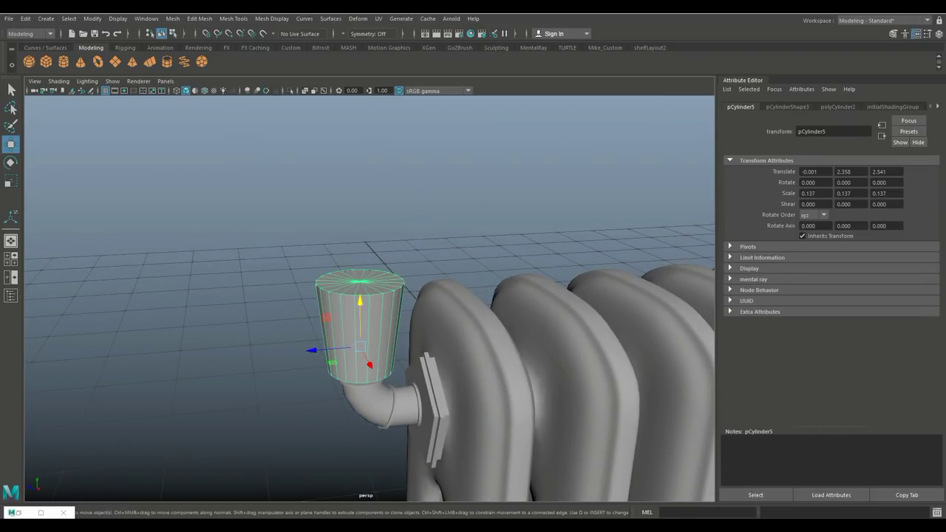
alt+drag(370, 296, 384, 281)
key(F9)
drag(307, 363, 400, 389)
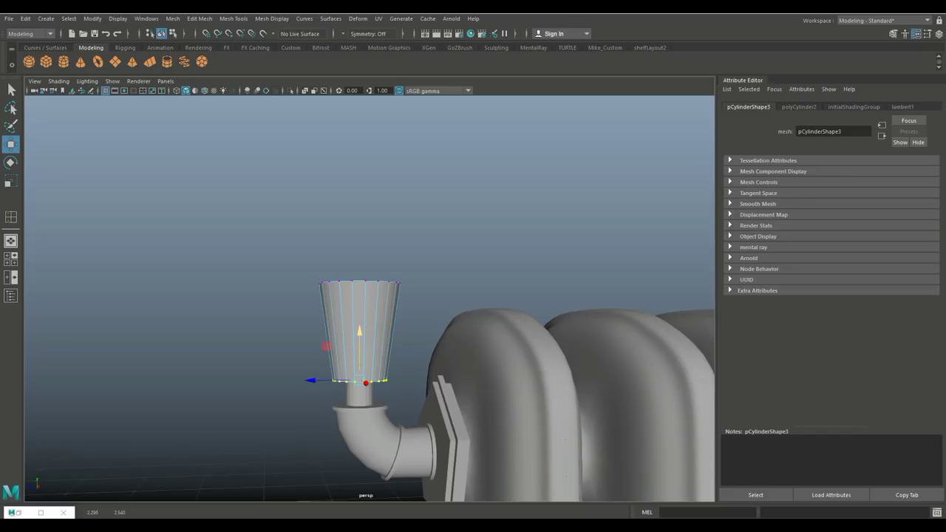
Scale the tapered cylinder's top vertex ring outwards for a wider flare, and lower it to shorten the head
drag(410, 292, 326, 250)
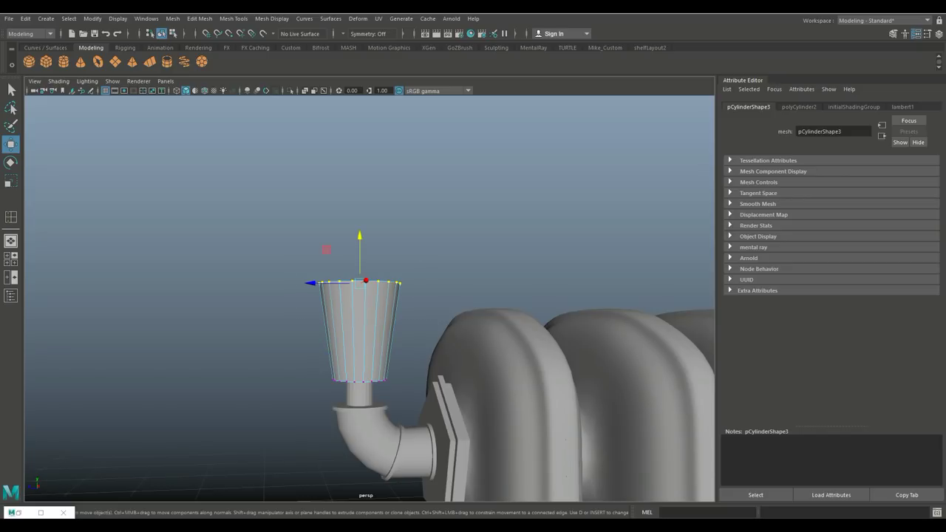
key(r)
drag(359, 284, 388, 284)
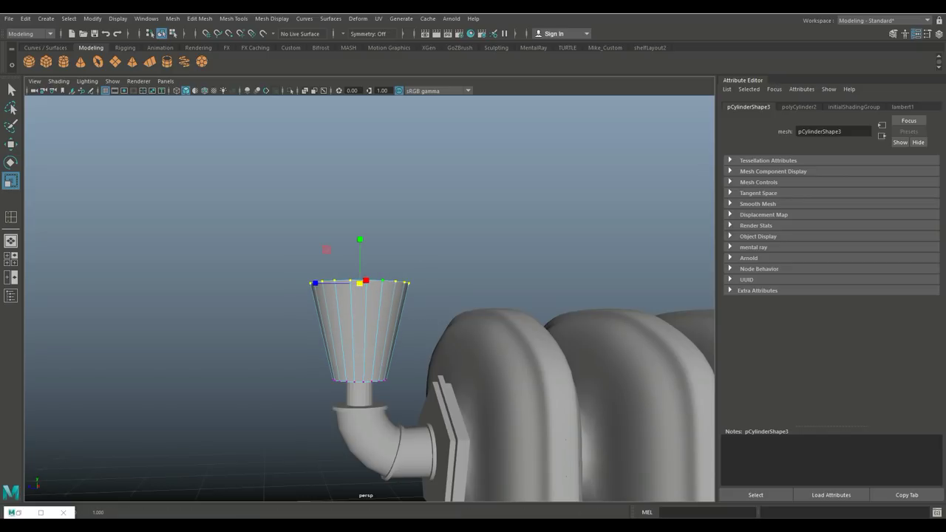
key(w)
drag(360, 255, 355, 340)
Divide the tapered cylinder's cap into three concentric bands of faces
scroll(369, 298, down, 3)
scroll(334, 262, down, 3)
scroll(334, 262, up, 2)
click(335, 262)
scroll(355, 295, up, 5)
scroll(325, 351, up, 3)
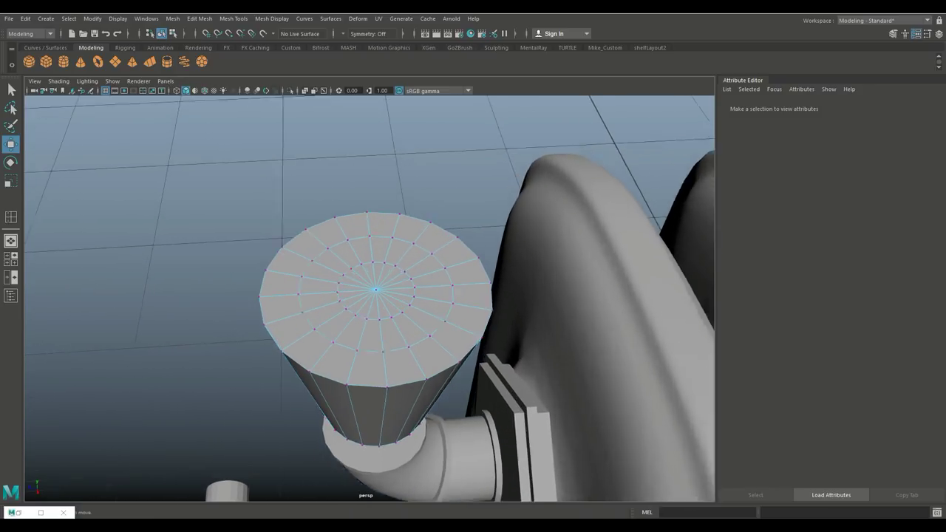
Extrude the middle ring of faces on the cylinder's top cap downwards to form a circular groove
right_drag(332, 231, 334, 256)
click(327, 331)
key(shift+period)
key(shift+period)
key(shift+period)
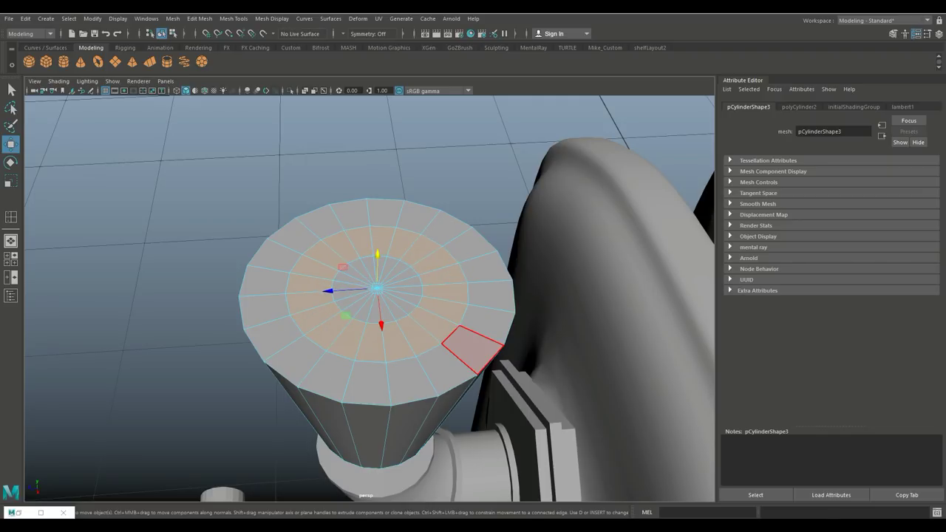
key(ctrl+e)
key(r)
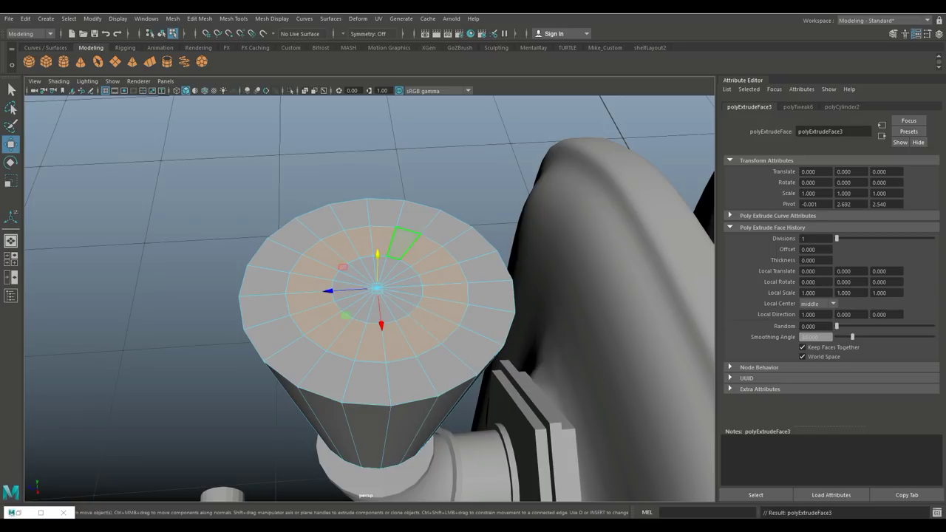
drag(377, 255, 377, 268)
Extrude every other side face of the tapered cylinder outwards with a thickness of 0.025 to form grip ridges
alt+drag(370, 311, 346, 429)
click(346, 432)
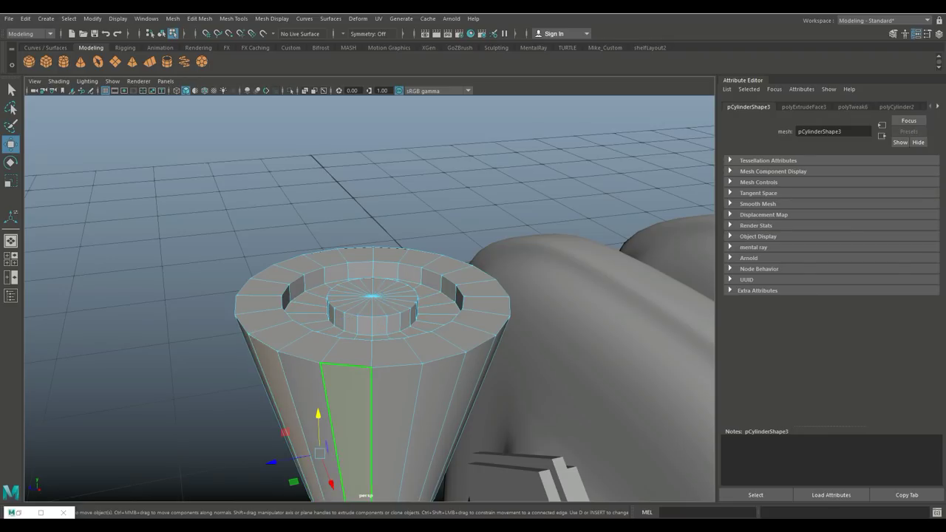
click(484, 385)
alt+drag(484, 385, 414, 355)
scroll(389, 266, down, 4)
key(ctrl+e)
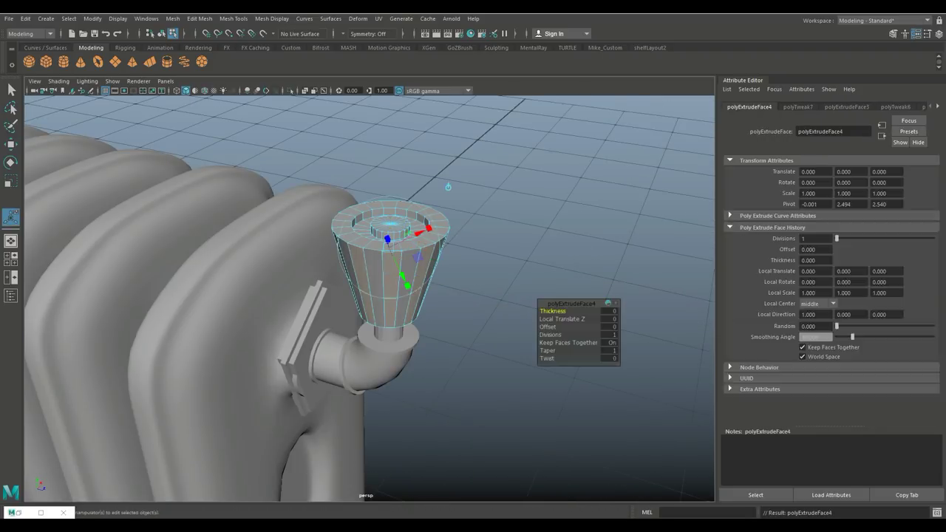
click(609, 310)
text(0.25)
key(Return)
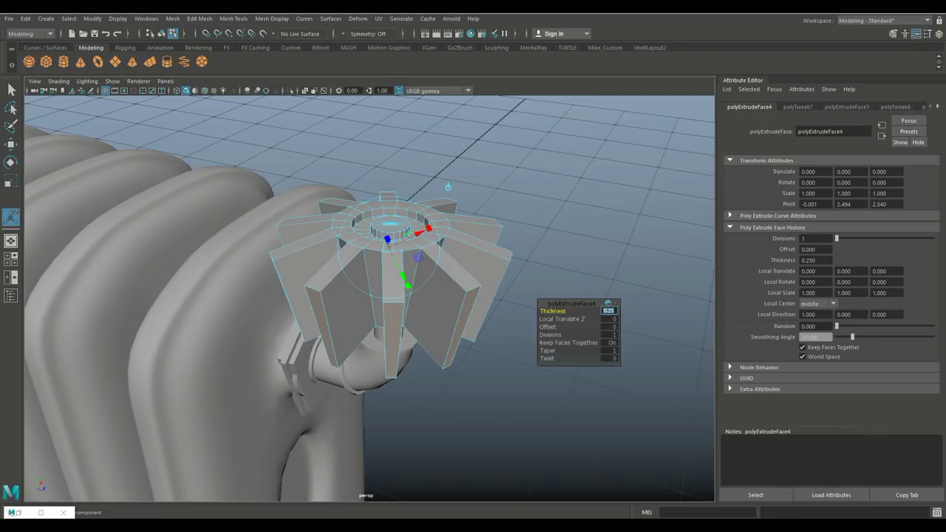
text(0.025)
key(Return)
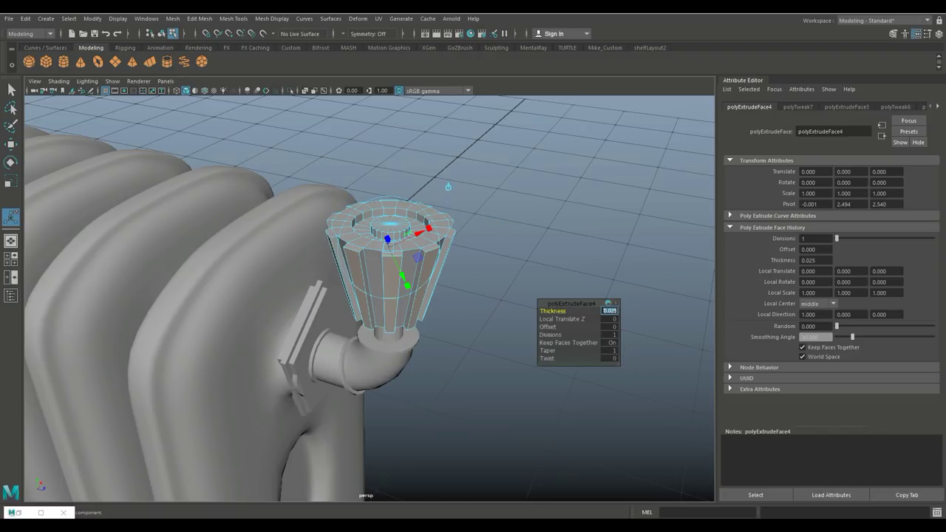
Preview the ridged valve knob in smoothed display and apply the Smooth operation to its mesh
click(448, 186)
right_drag(414, 244, 492, 217)
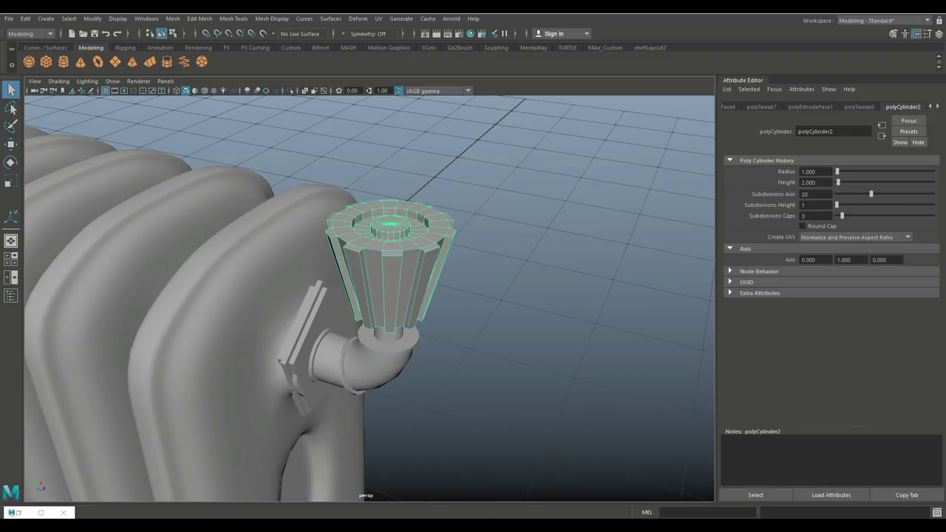
key(3)
alt+drag(369, 296, 562, 303)
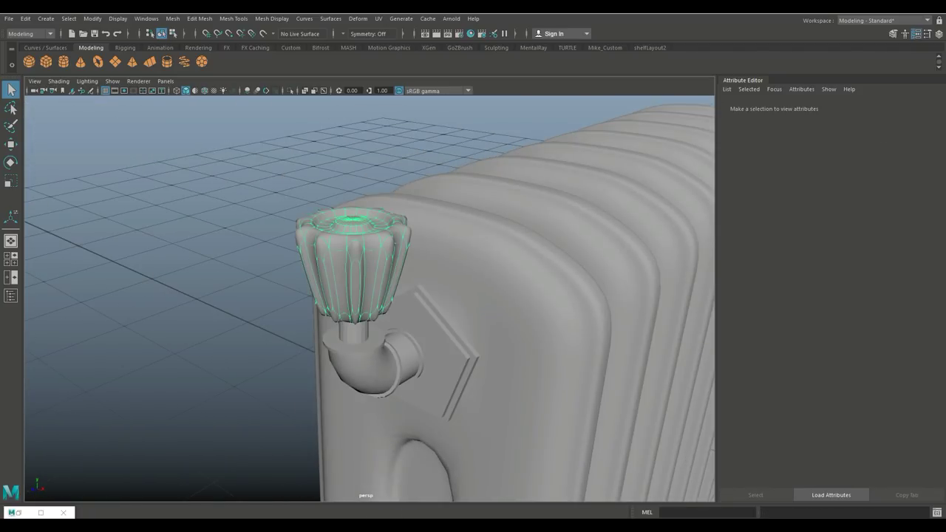
click(353, 259)
click(173, 18)
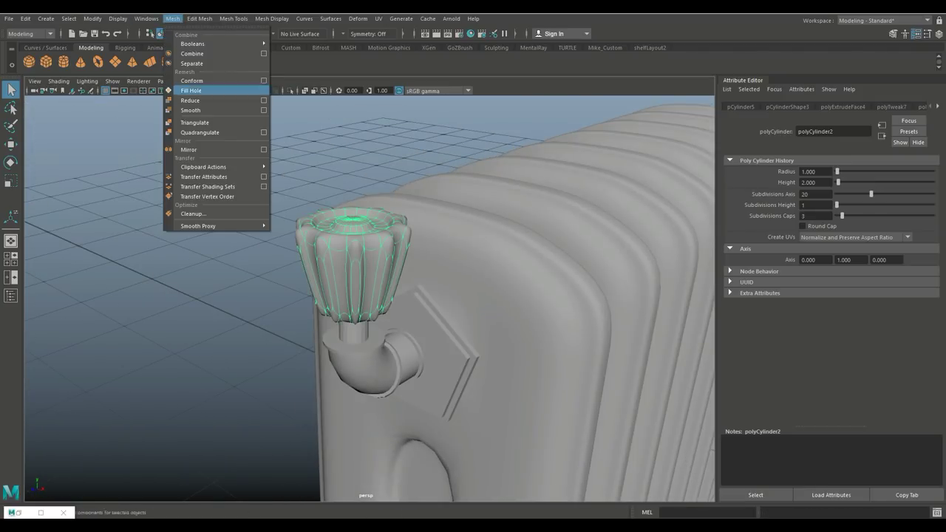
click(190, 110)
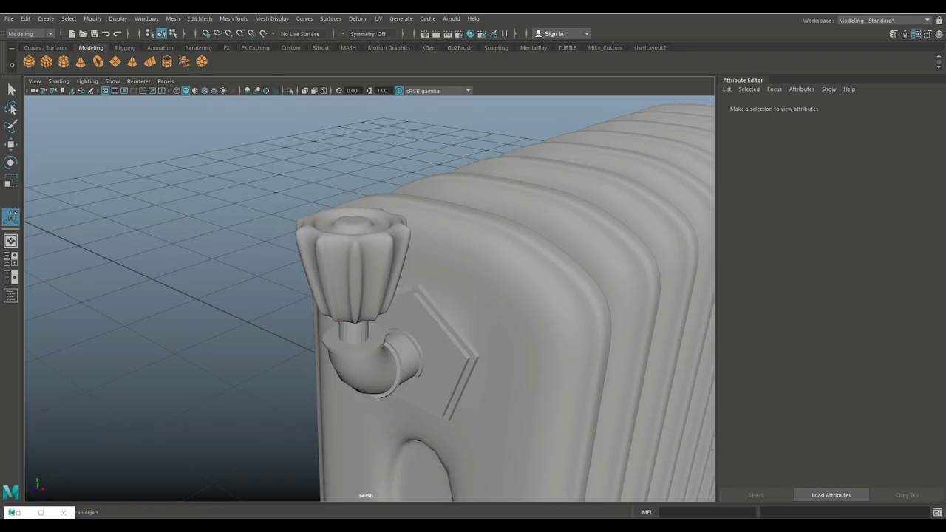
Set the valve knob's smoothing to 2 divisions
key(ctrl+z)
key(ctrl+z)
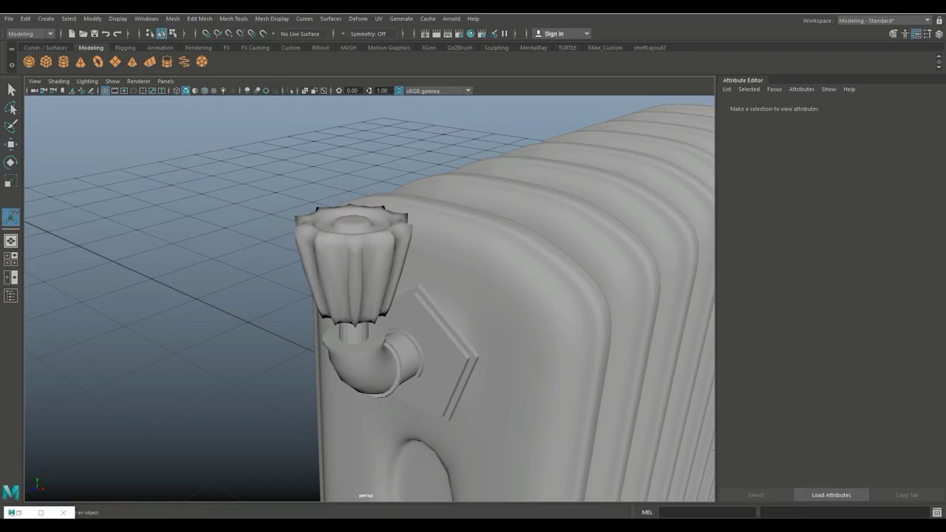
alt+drag(370, 296, 473, 266)
key(shift+z)
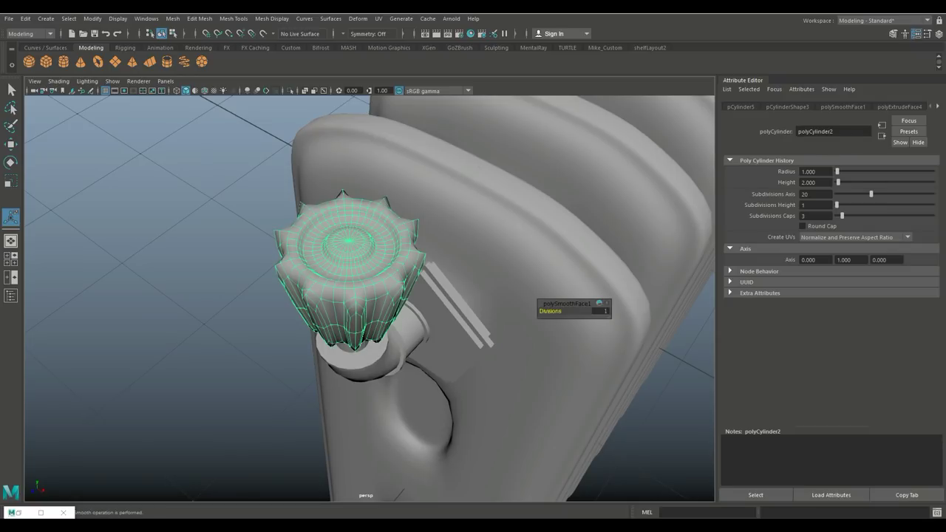
click(601, 311)
text(2)
key(Return)
Create a polygon cube at the centre of the grid, inside the radiator
scroll(369, 296, down, 8)
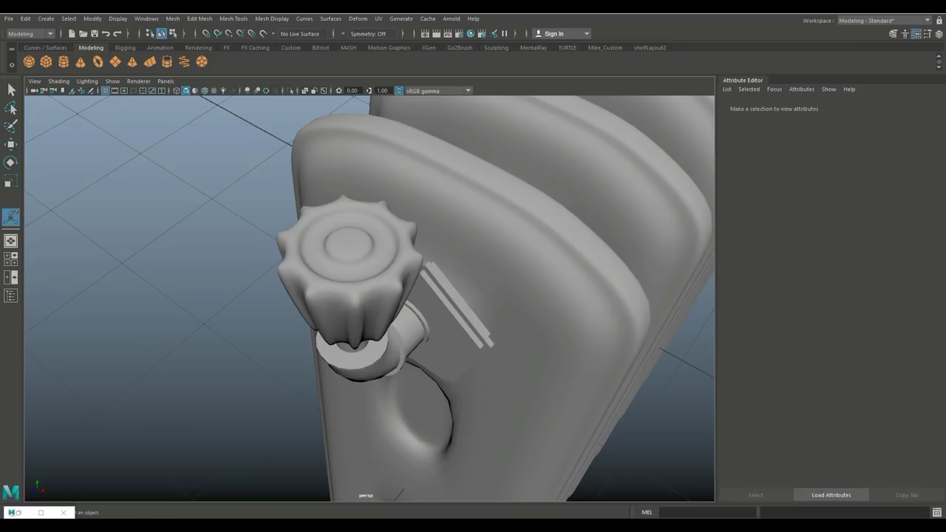
alt+drag(370, 296, 414, 266)
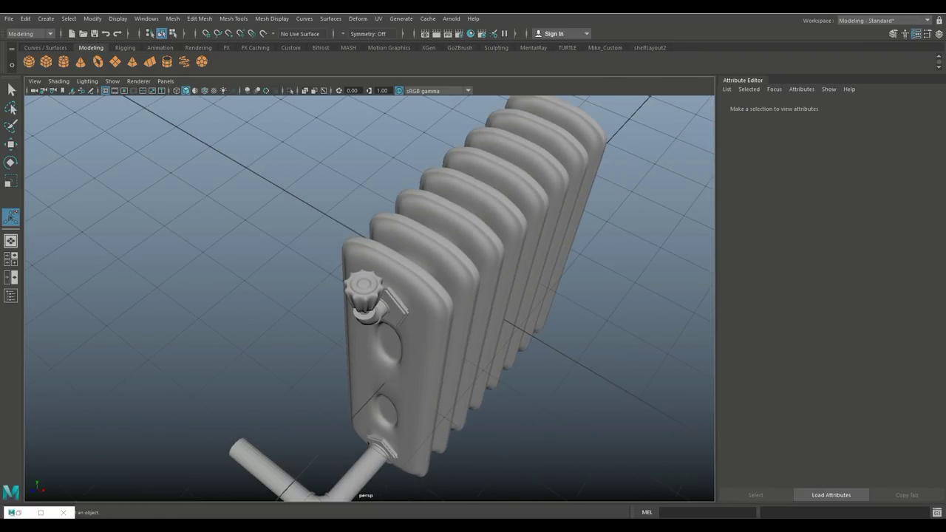
alt+drag(414, 311, 152, 495)
scroll(357, 488, down, 5)
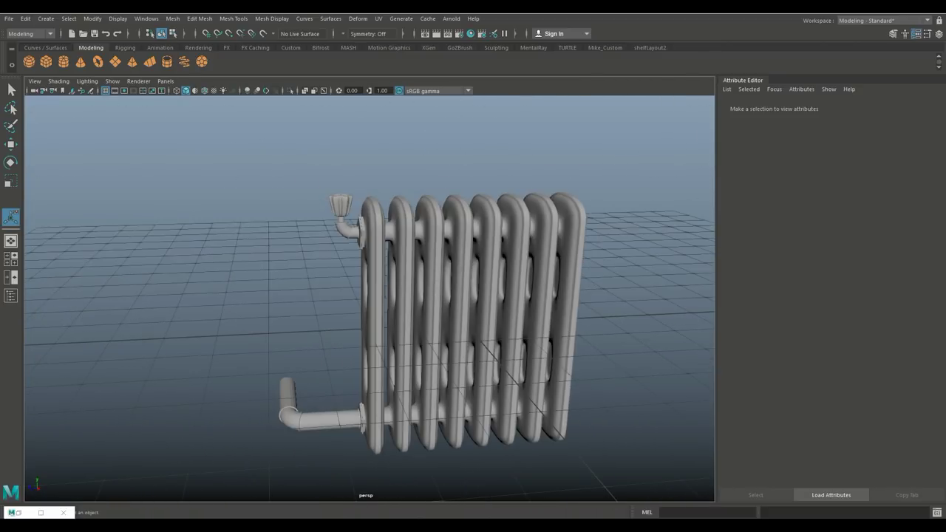
scroll(141, 469, down, 5)
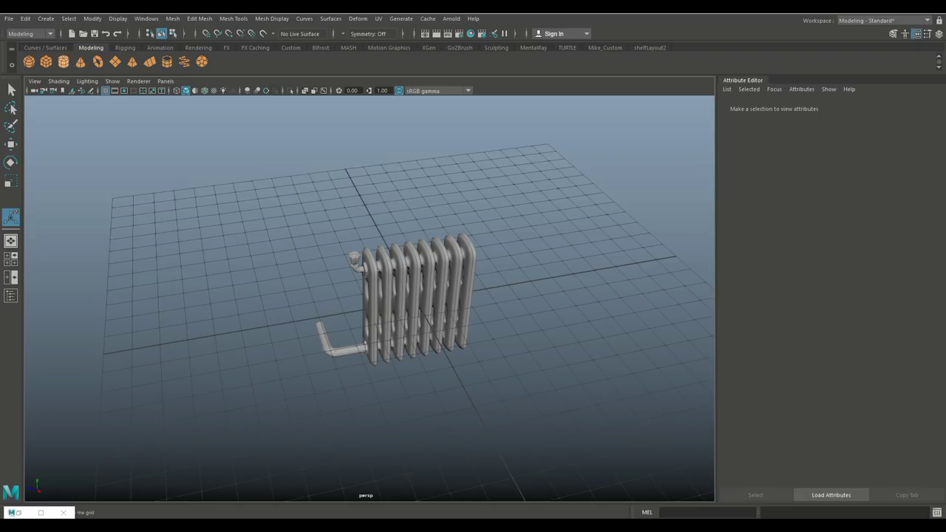
click(46, 62)
scroll(369, 296, up, 2)
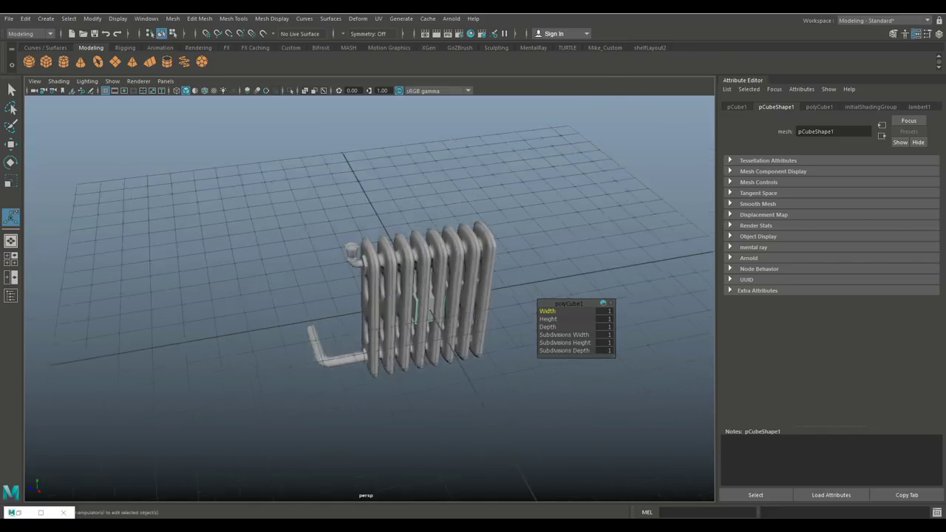
scroll(429, 296, up, 2)
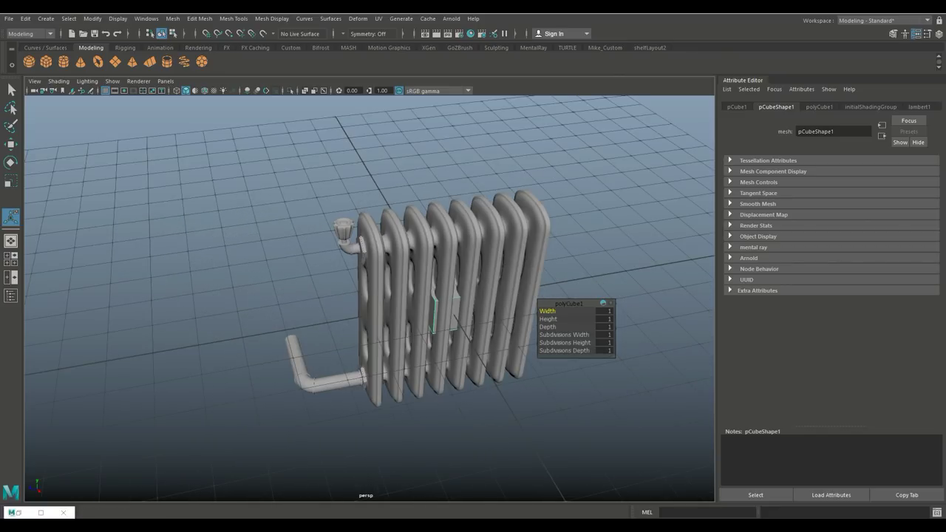
Scale the cube into a long, thin bar running crosswise through the radiator
key(r)
drag(462, 329, 510, 396)
drag(403, 310, 443, 303)
drag(449, 268, 414, 248)
Position the bar in the side view between the second and third columns, just above the upper connecting pipe
key(w)
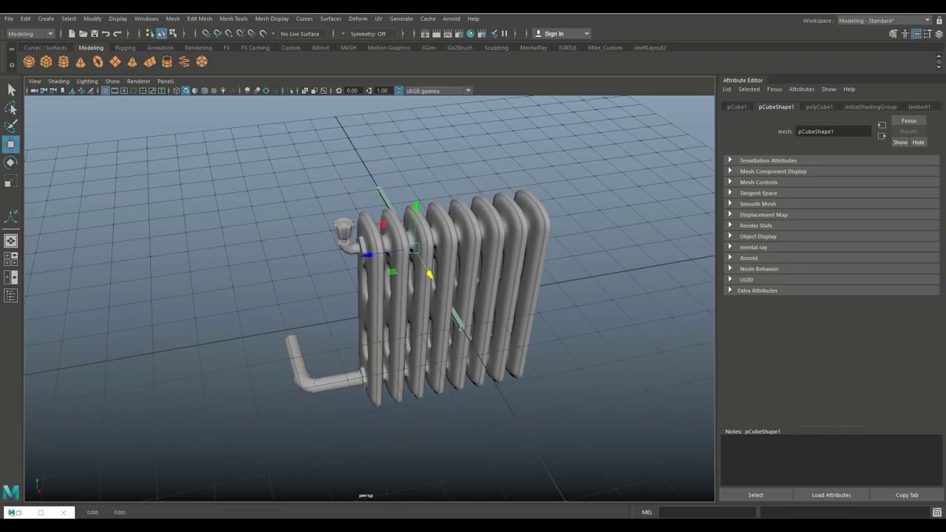
key(space)
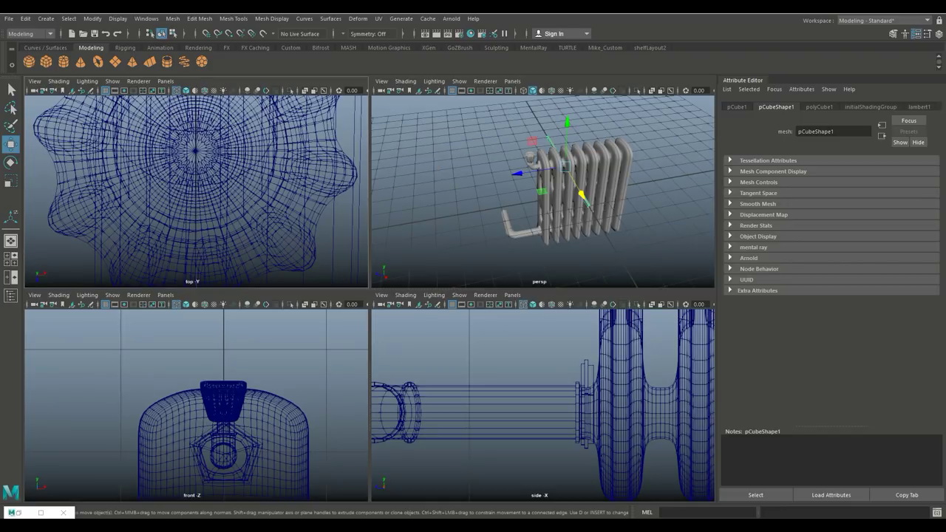
key(space)
scroll(425, 323, down, 5)
scroll(425, 323, up, 2)
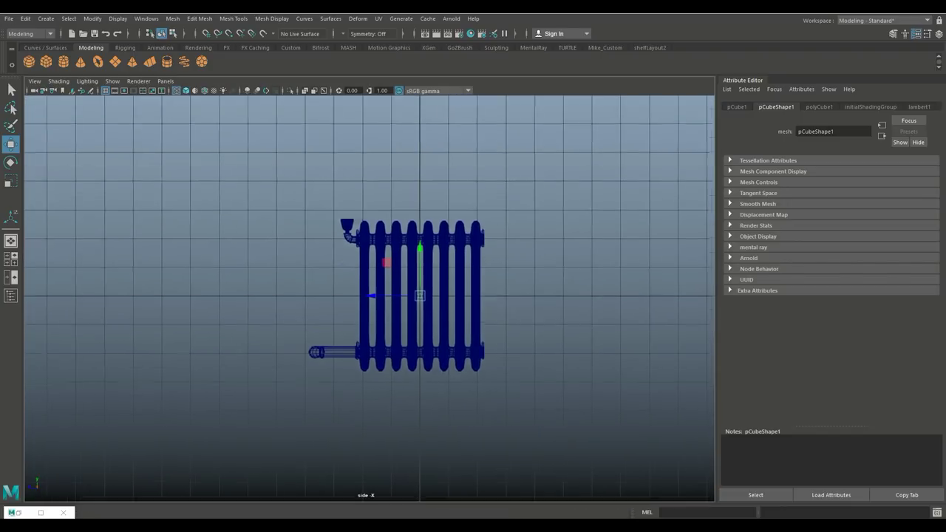
scroll(370, 298, up, 3)
drag(476, 318, 416, 223)
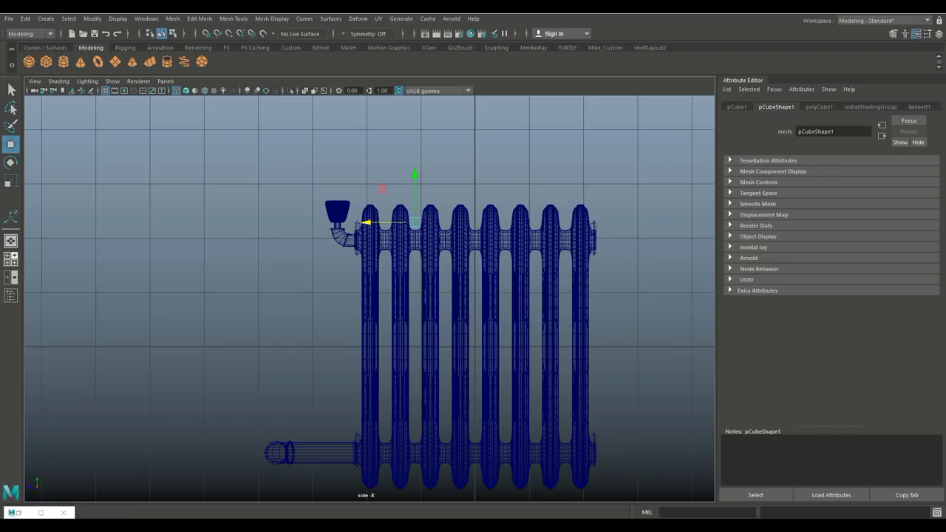
Insert one edge loop close to the bar's short protruding end, with the equal distance from edge option
key(space)
key(space)
scroll(370, 295, up, 10)
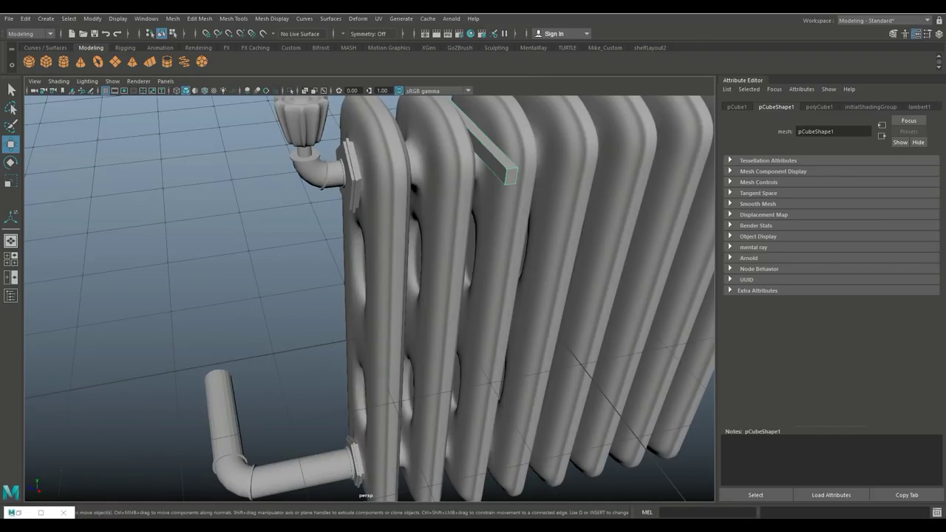
alt+drag(370, 296, 517, 266)
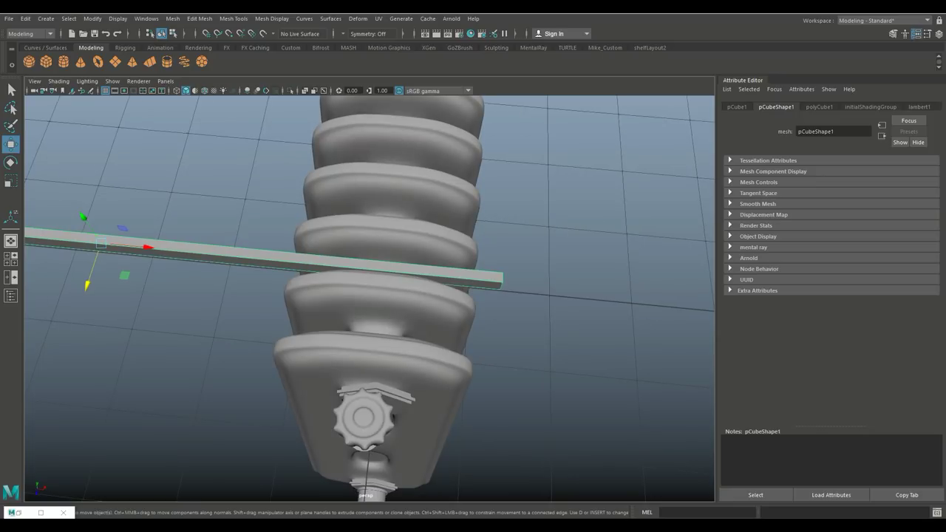
click(234, 19)
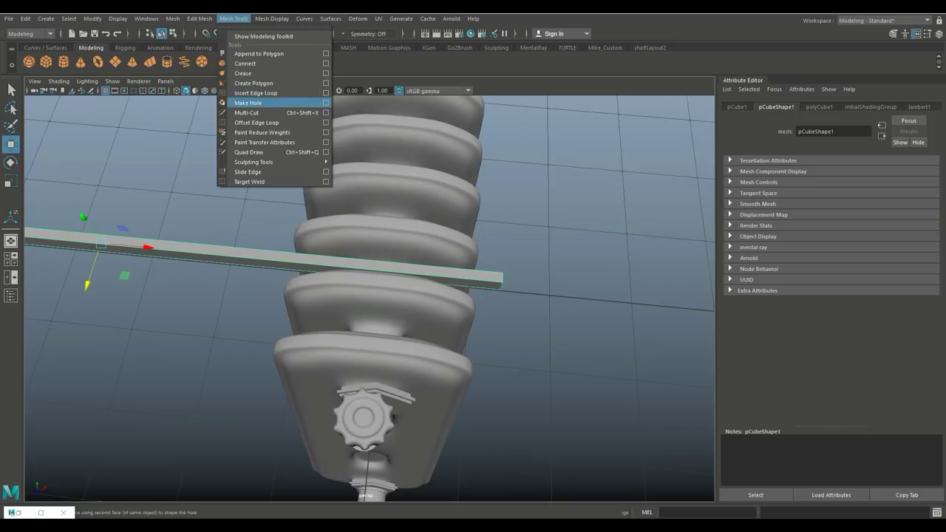
click(326, 93)
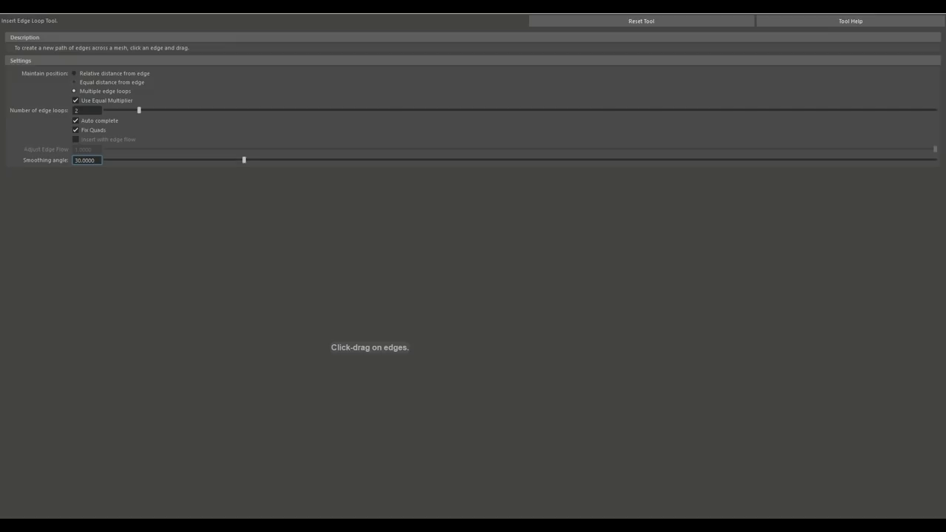
click(74, 83)
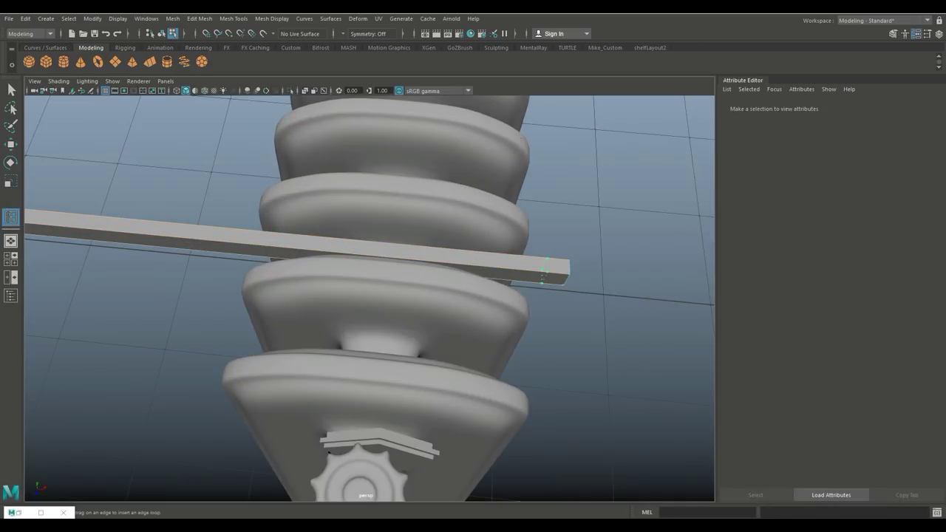
click(547, 270)
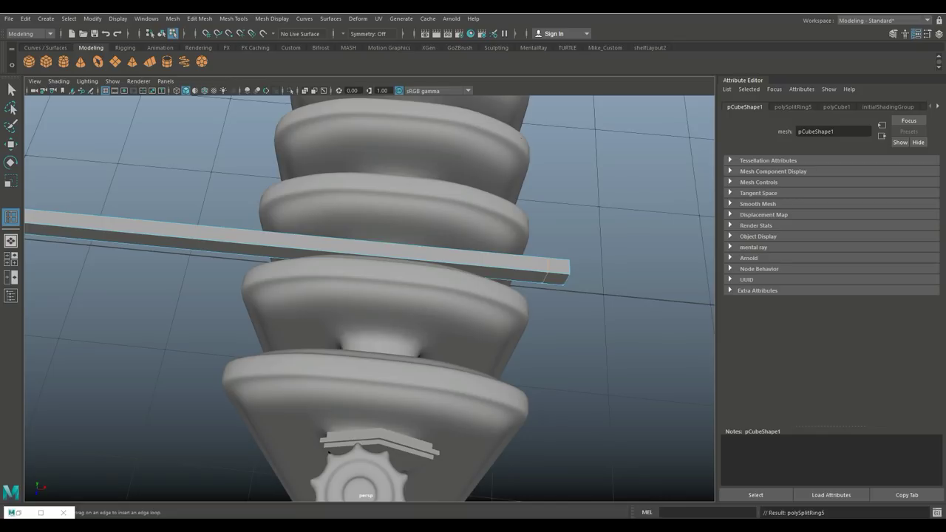
Extrude the underside face at the bar's protruding end downwards to form a hooked bracket tip
key(q)
scroll(369, 295, down, 3)
alt+drag(370, 295, 459, 281)
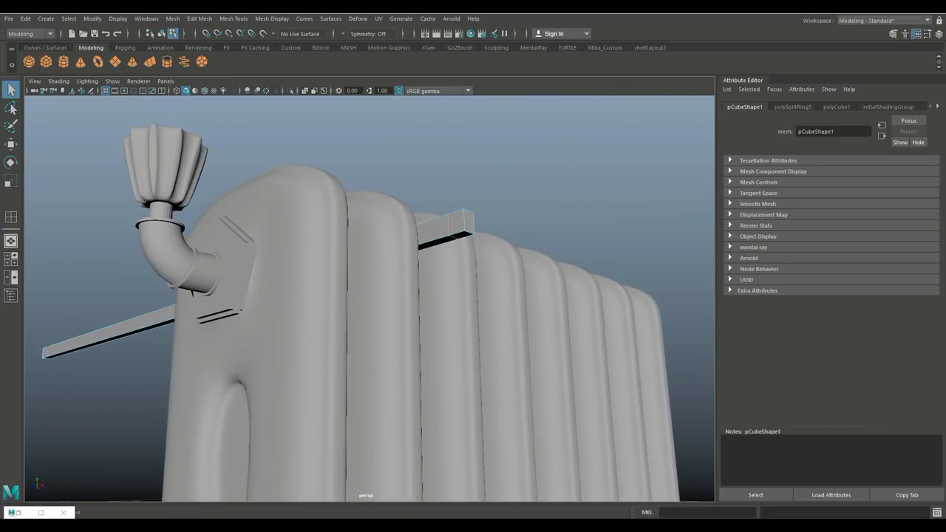
right_drag(451, 230, 461, 256)
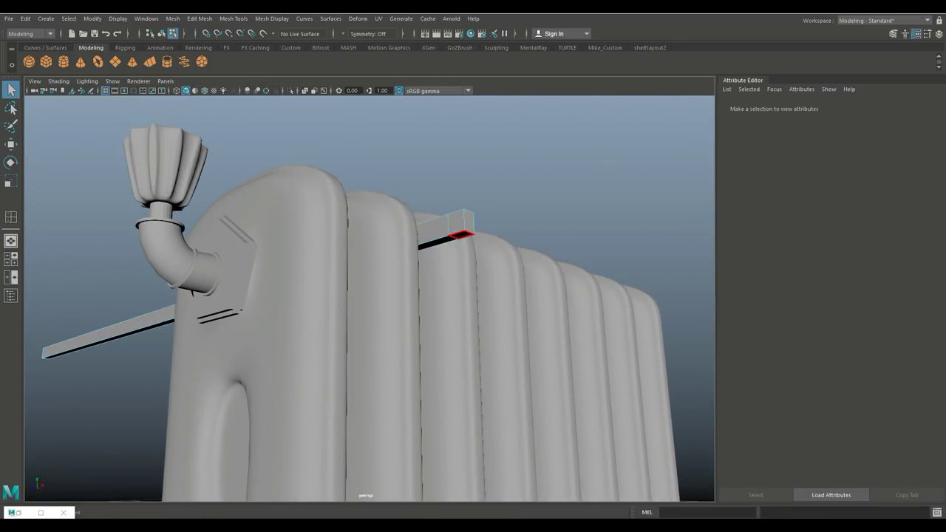
key(ctrl+e)
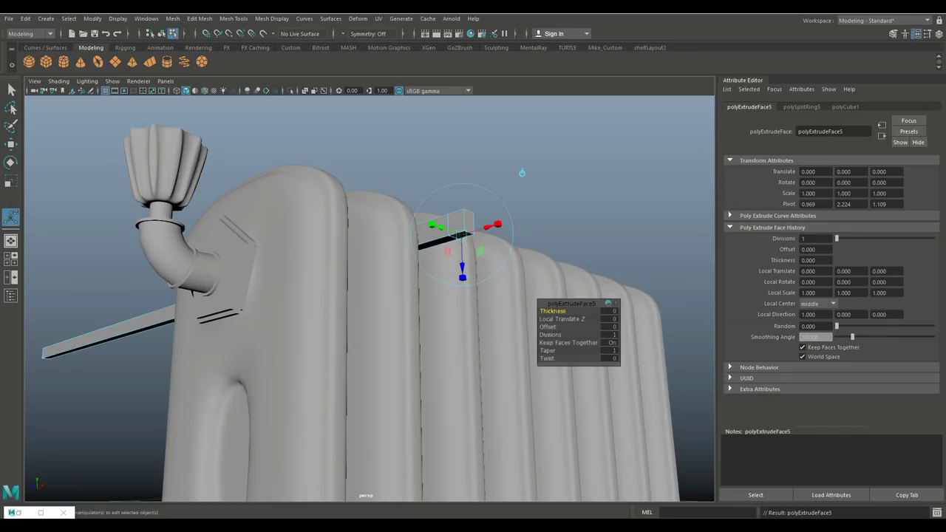
key(w)
mouse_move(460, 203)
mouse_down()
mouse_move(460, 194)
mouse_move(460, 221)
mouse_up()
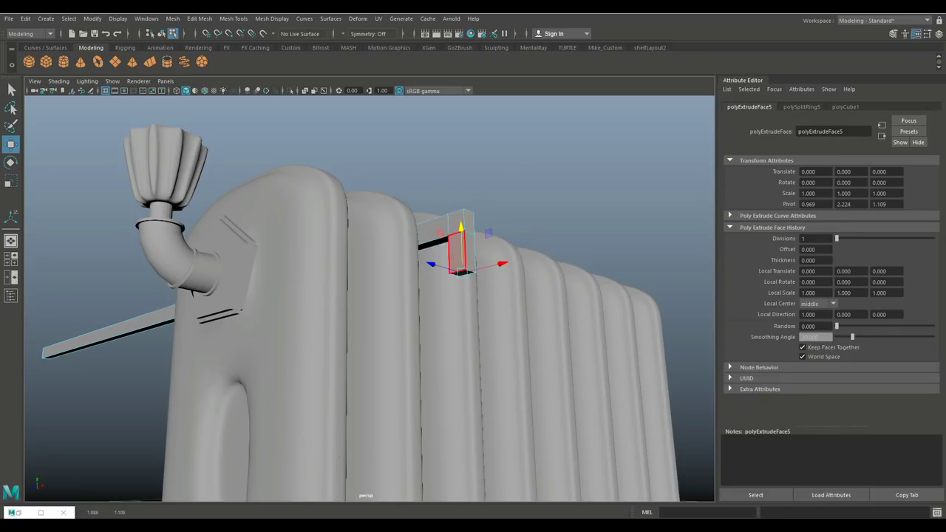
Slide the whole bracket bar lengthwise so its hooked tip sits closer in against the radiator columns
scroll(460, 221, down, 5)
alt+drag(414, 194, 401, 230)
right_click(401, 230)
click(449, 217)
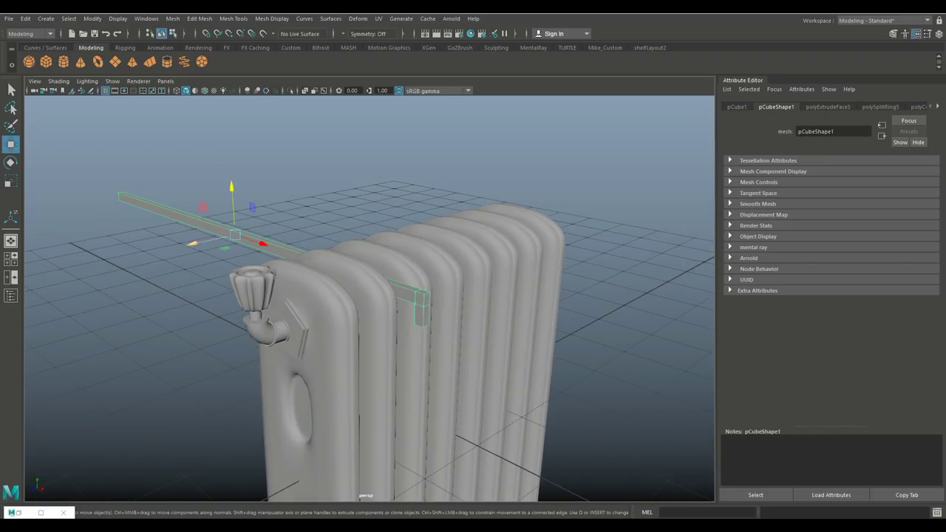
alt+drag(191, 235, 222, 215)
scroll(221, 214, up, 4)
alt+drag(355, 296, 392, 286)
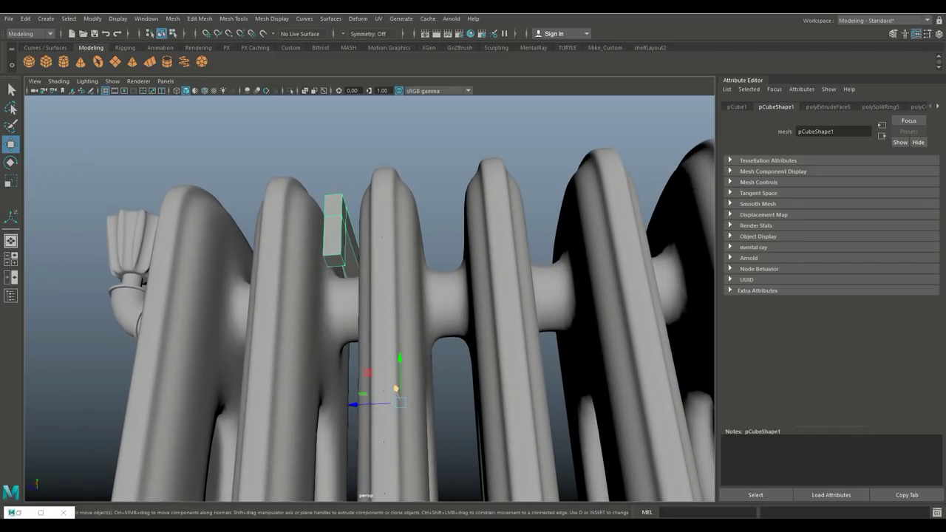
middle_drag(396, 388, 399, 396)
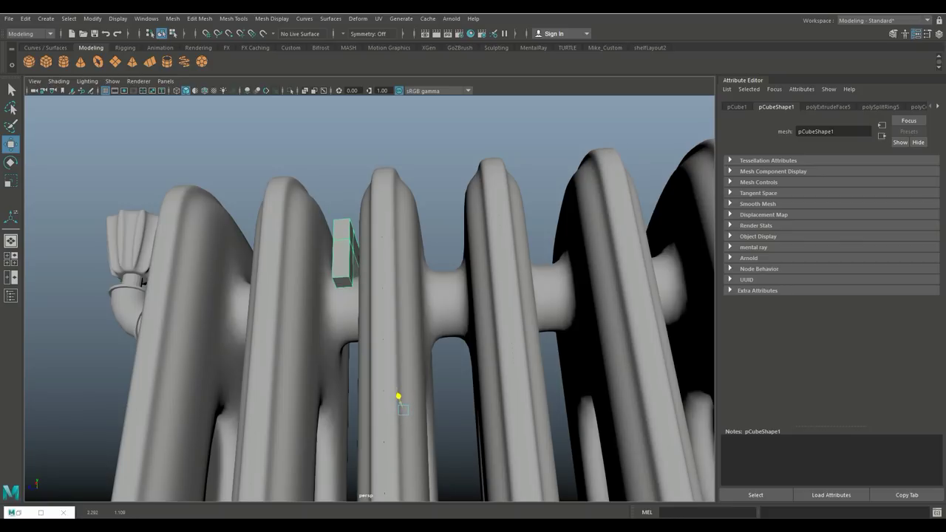
Shorten the bracket bar by moving its far-end vertices towards the radiator, to two grid units from the centre line
scroll(399, 397, down, 6)
alt+drag(399, 397, 480, 362)
scroll(369, 296, down, 5)
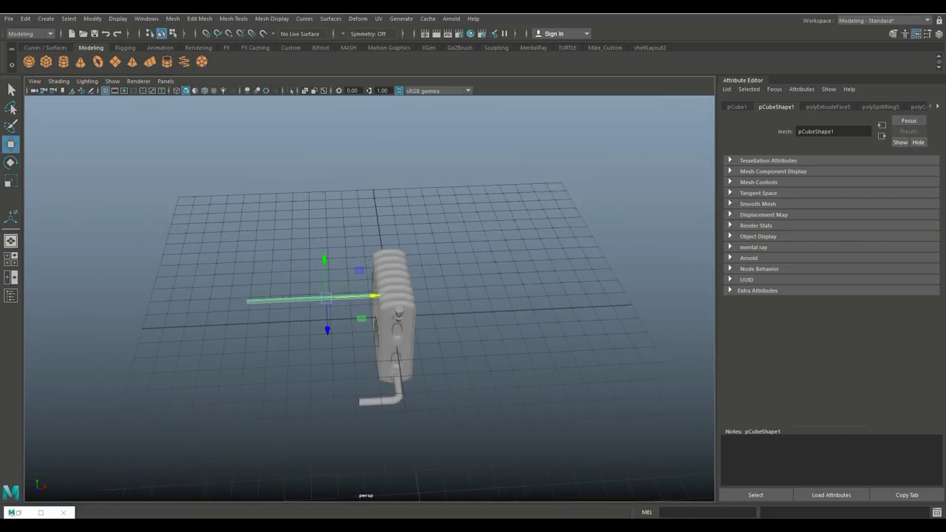
shift+right_drag(276, 232, 233, 233)
drag(276, 310, 362, 307)
key(space)
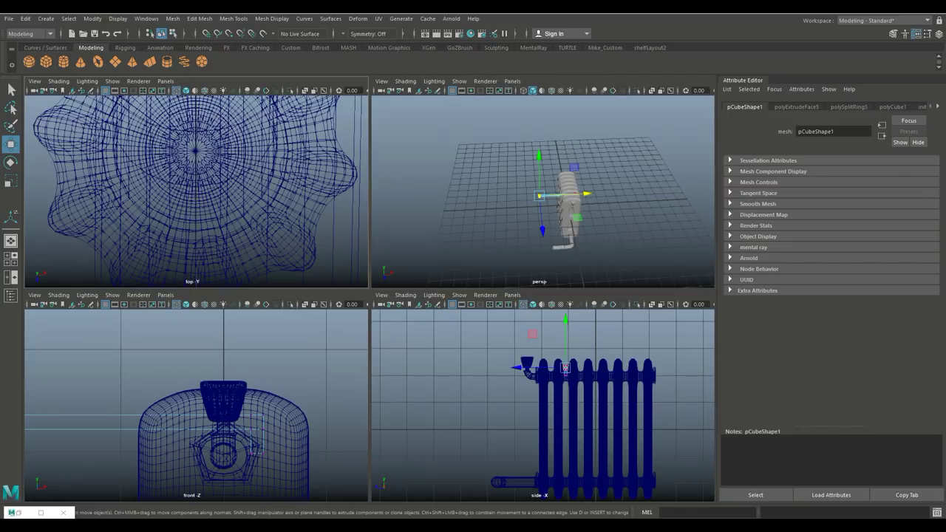
key(space)
key(a)
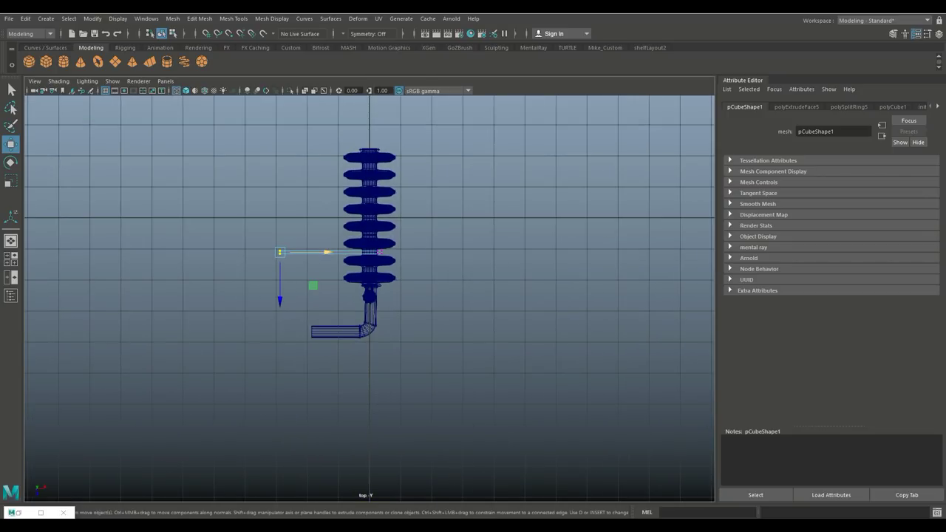
drag(328, 252, 354, 252)
scroll(354, 252, up, 3)
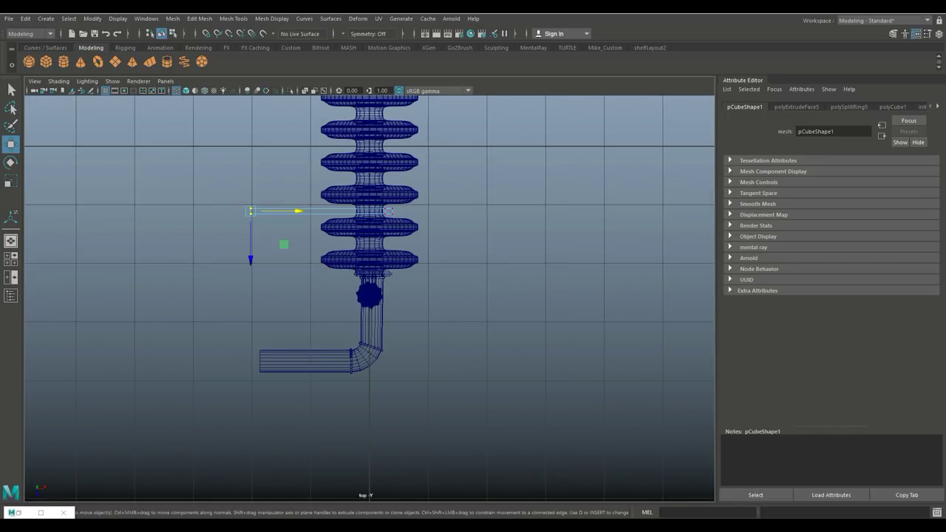
drag(296, 212, 298, 212)
Lengthen the lower pipe by moving its open-end vertices outwards, in line with the bracket bar's far end
right_drag(274, 230, 226, 232)
drag(245, 348, 277, 423)
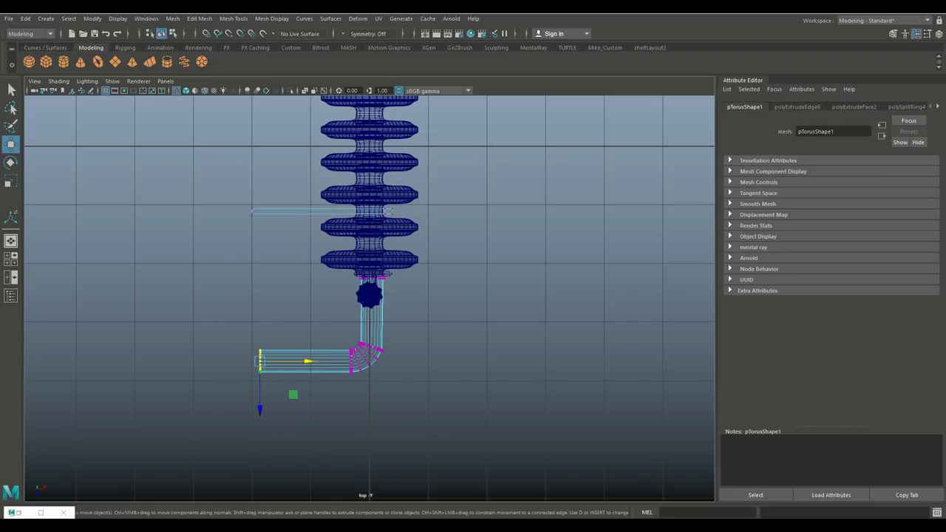
mouse_move(260, 361)
shift+mouse_down()
mouse_move(281, 360)
mouse_move(255, 361)
shift+mouse_up()
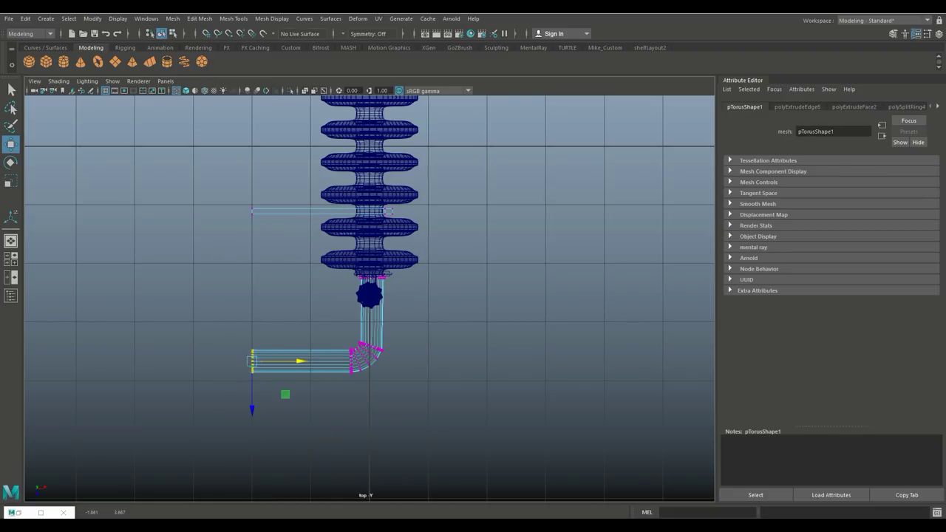
Duplicate the hooked bracket and move the copy along the radiator to the matching gap near its other end
right_drag(254, 211, 256, 184)
scroll(371, 300, down, 3)
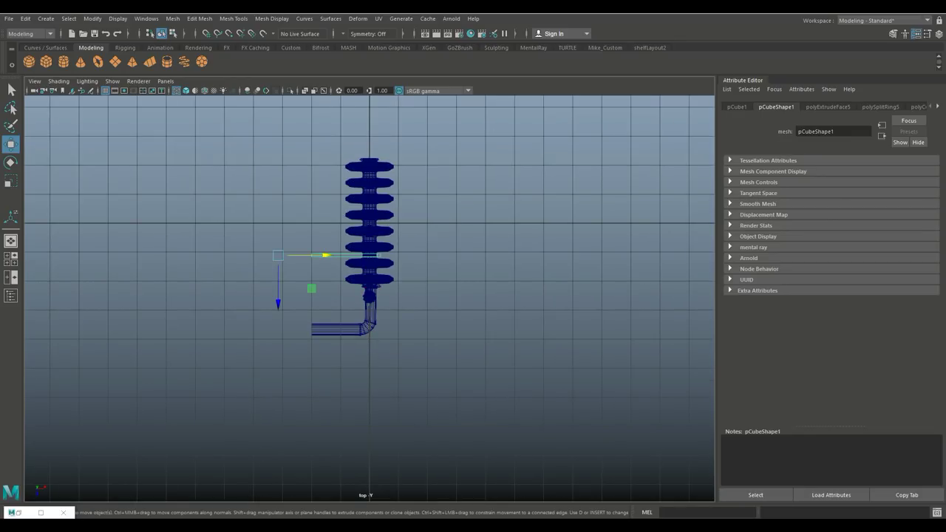
key(ctrl+d)
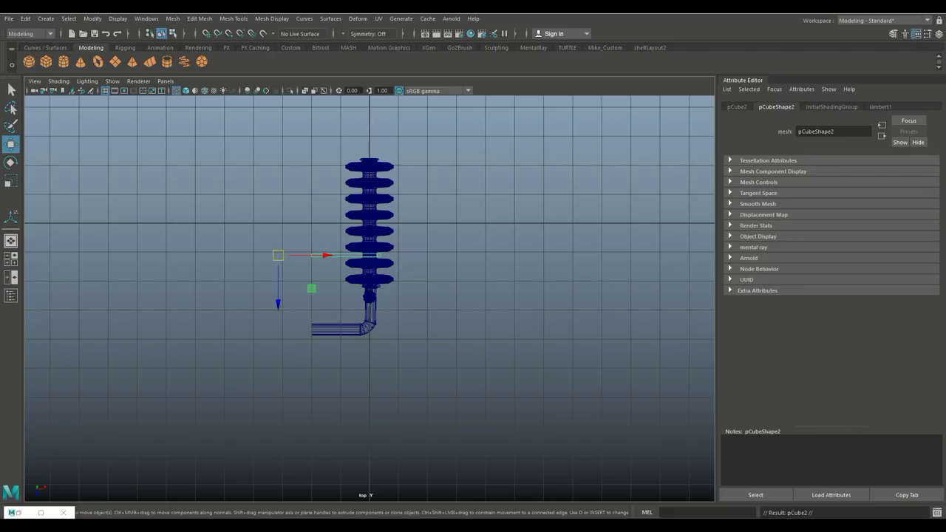
drag(278, 296, 278, 231)
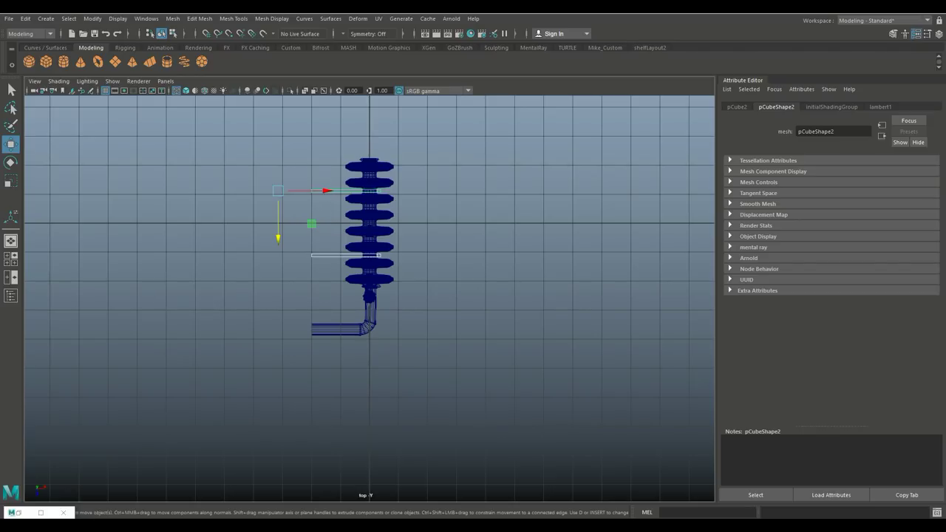
Combine the two hooked brackets into one mesh and duplicate the combined pair
click(11, 259)
key(space)
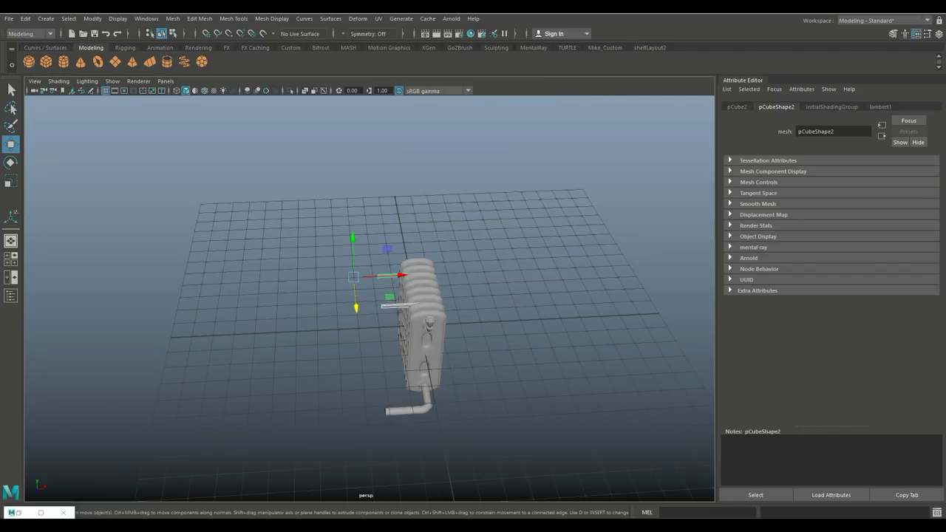
click(173, 18)
click(192, 53)
key(ctrl+d)
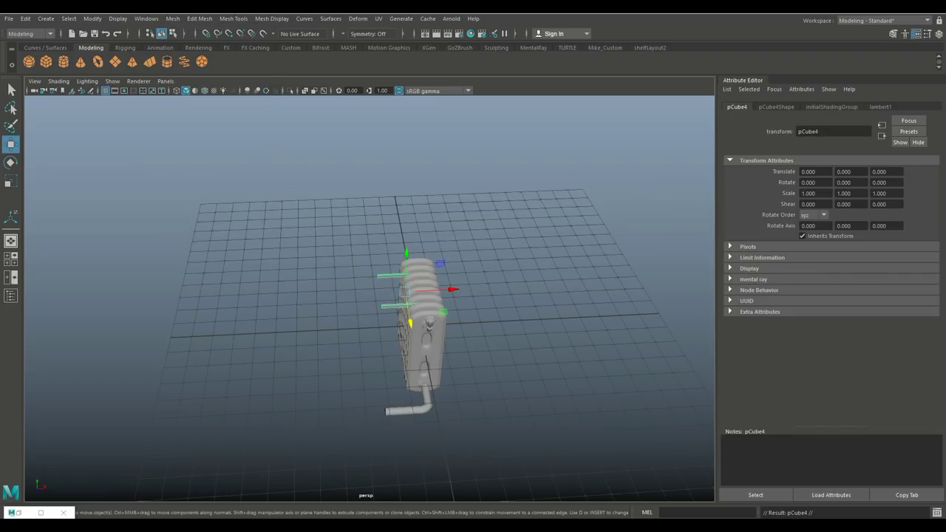
Rotate the duplicated bracket pair -180° about X and lower it about 4.15 units to the radiator's lower connectors
key(e)
alt+drag(369, 296, 458, 303)
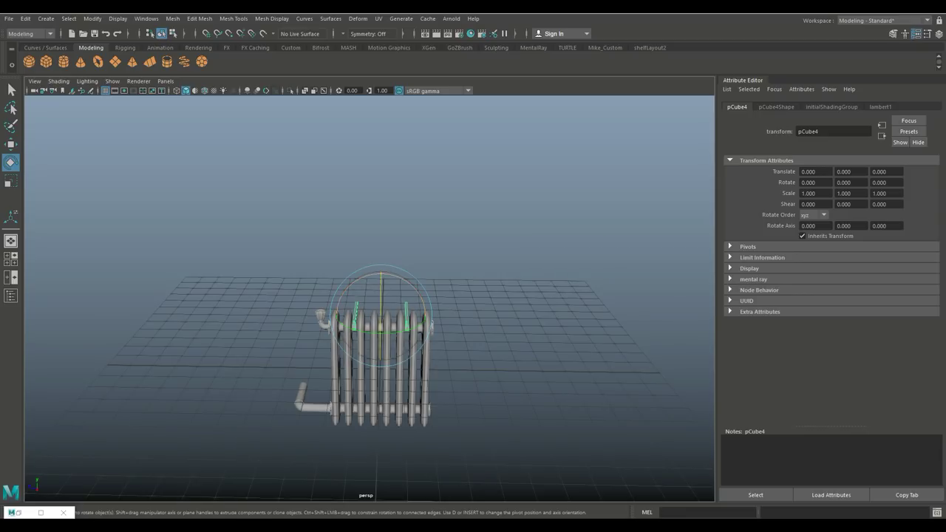
drag(380, 311, 380, 392)
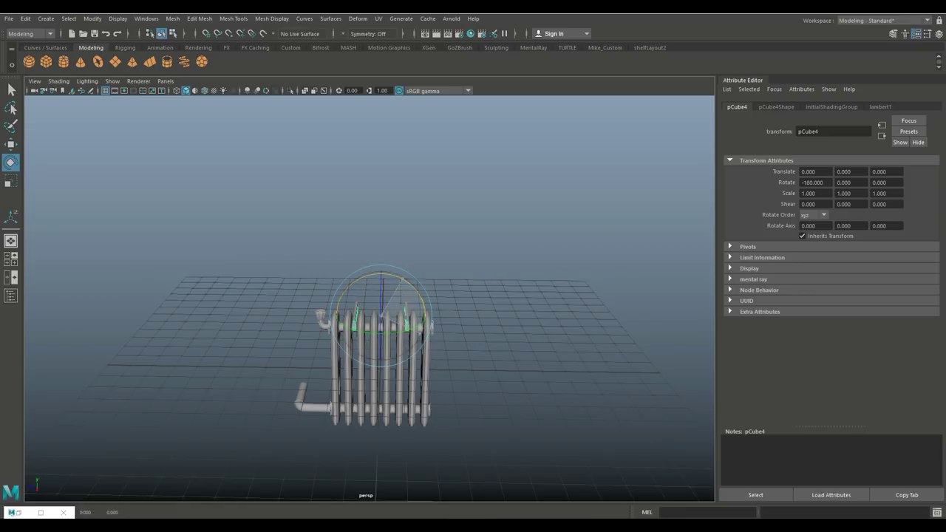
key(w)
drag(381, 285, 381, 374)
key(f)
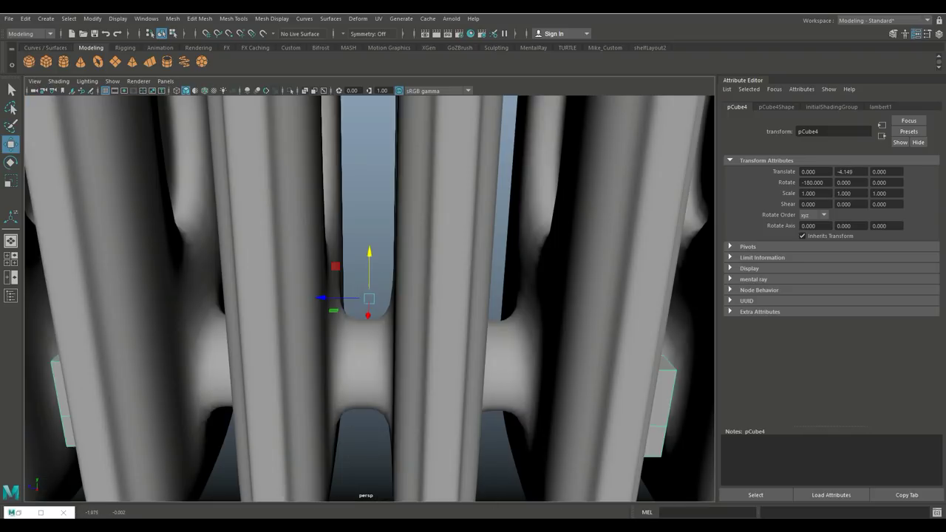
scroll(369, 296, down, 10)
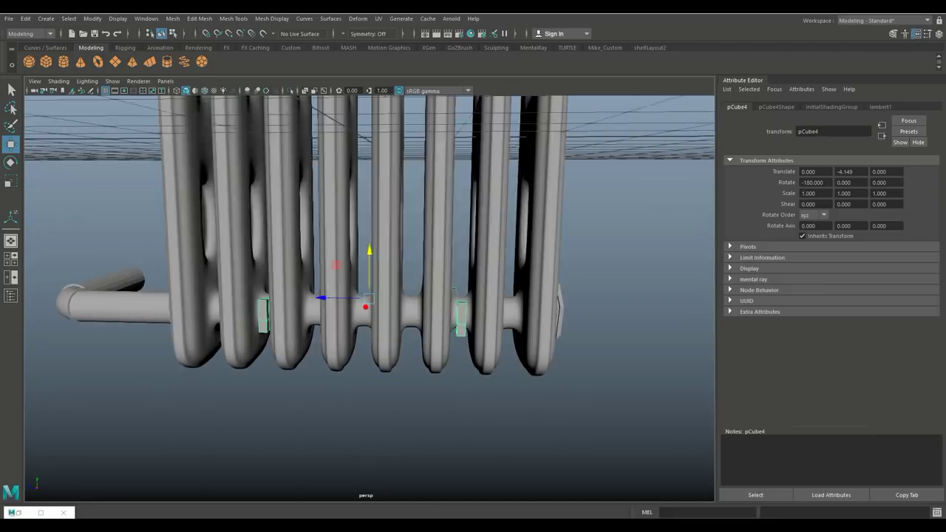
drag(369, 270, 406, 275)
click(517, 429)
scroll(370, 296, down, 6)
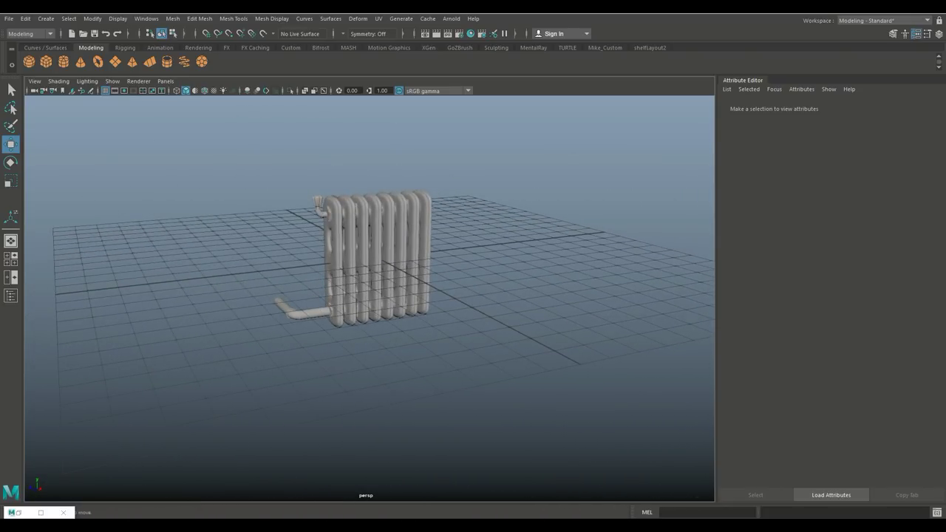
Create a polygon cube at the origin and scale it uniformly to about 17.2 so it encloses the radiator
scroll(370, 281, down, 3)
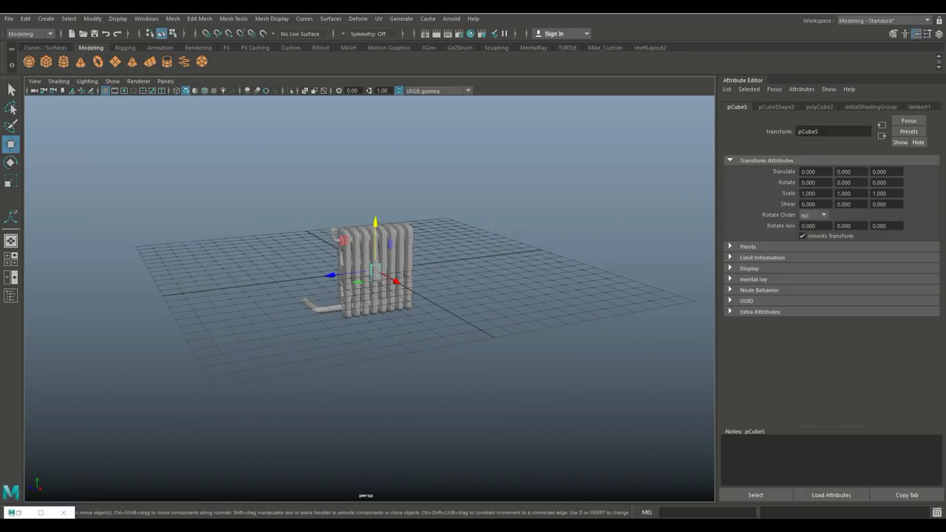
key(r)
drag(376, 271, 473, 270)
scroll(370, 296, down, 4)
alt+drag(369, 178, 381, 216)
Try deleting the cube's top, bottom and front-facing faces, keeping only the two adjoining upright walls
right_drag(381, 216, 396, 196)
click(398, 220)
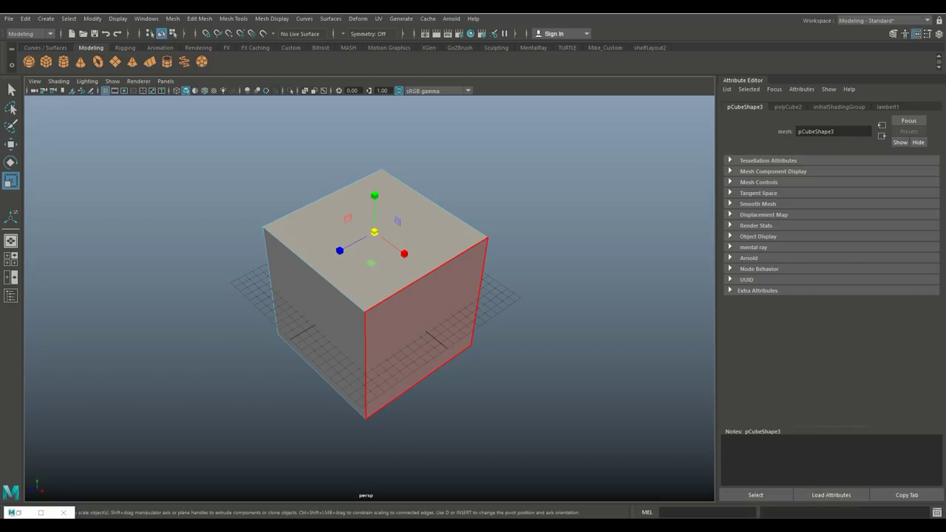
shift+click(318, 332)
shift+click(422, 326)
key(Delete)
key(F8)
click(444, 288)
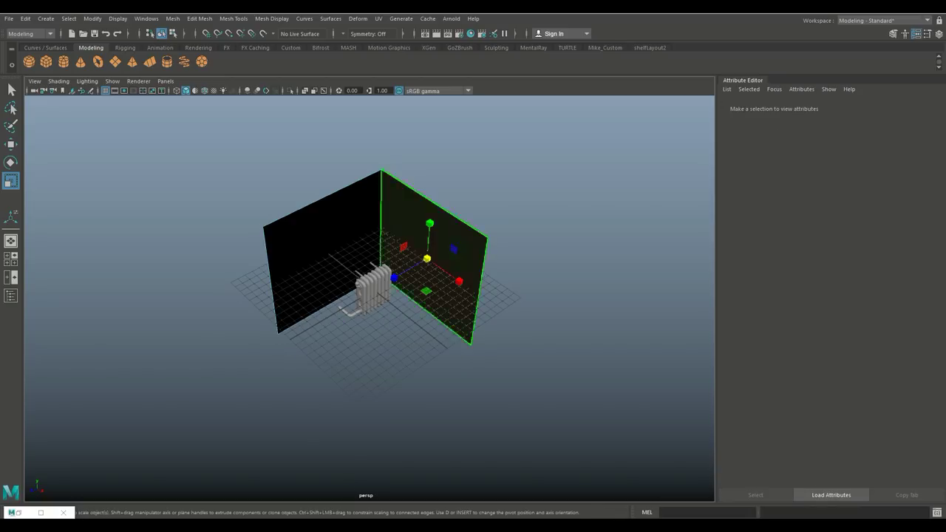
Undo the face deletions and remove the cube's faces again, keeping only the wall behind the radiator and the floor
key(ctrl+z)
key(ctrl+z)
key(ctrl+z)
key(ctrl+z)
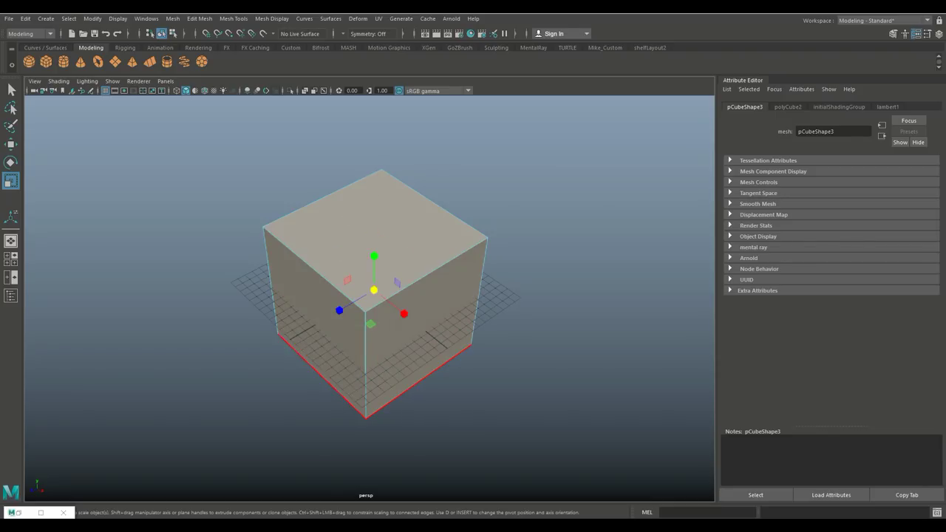
key(shift+z)
click(440, 281)
key(Delete)
right_drag(334, 212, 380, 194)
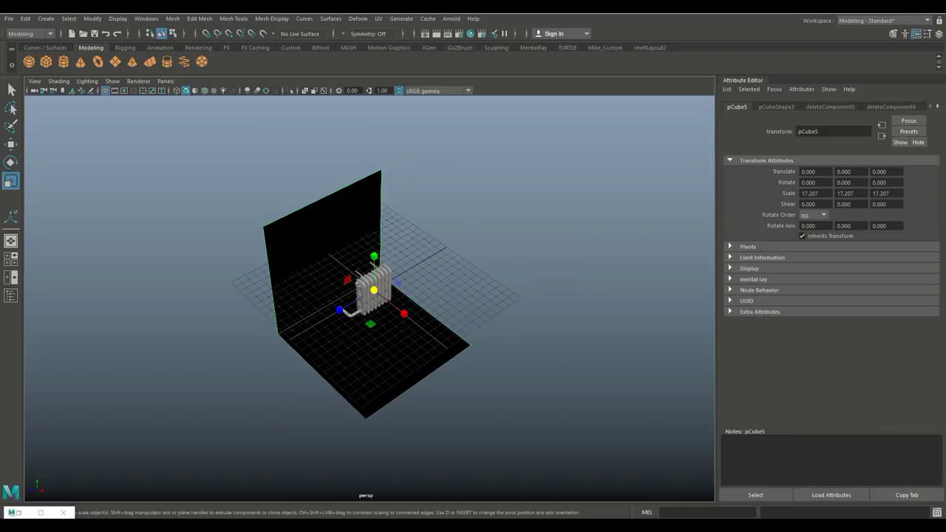
Reverse the normals of the wall-and-floor mesh and return it to object mode
click(271, 19)
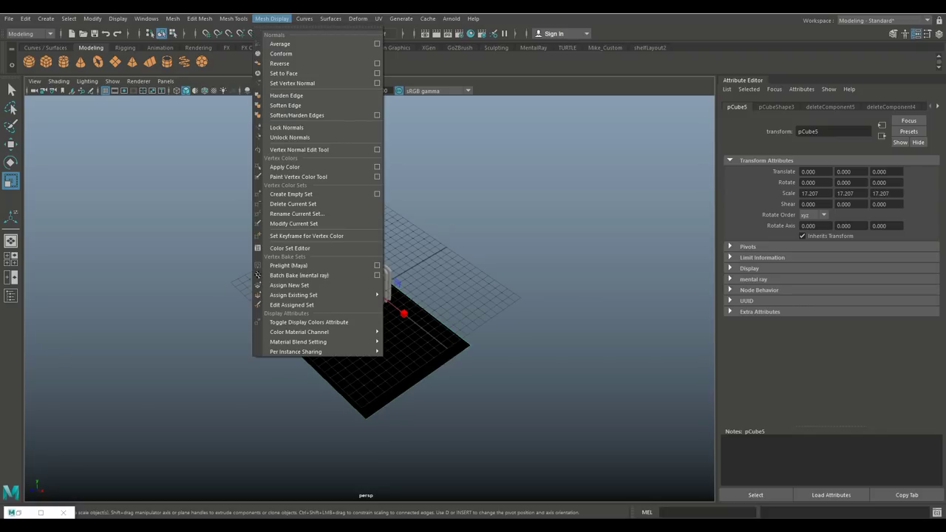
click(279, 63)
scroll(370, 296, up, 3)
alt+drag(370, 333, 400, 281)
right_click(391, 231)
right_click(421, 230)
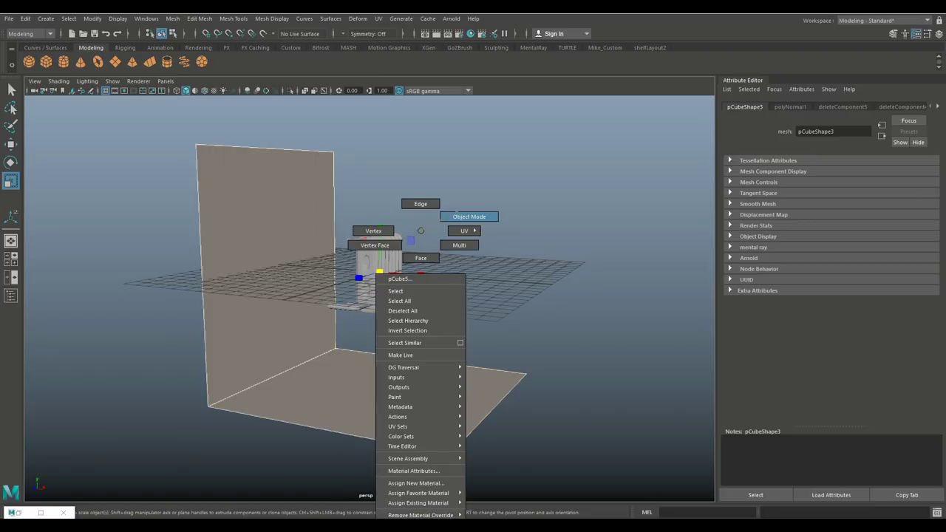
click(469, 217)
Raise the wall-and-floor mesh to just below the radiator and slide its wall in towards the bracket ends
key(w)
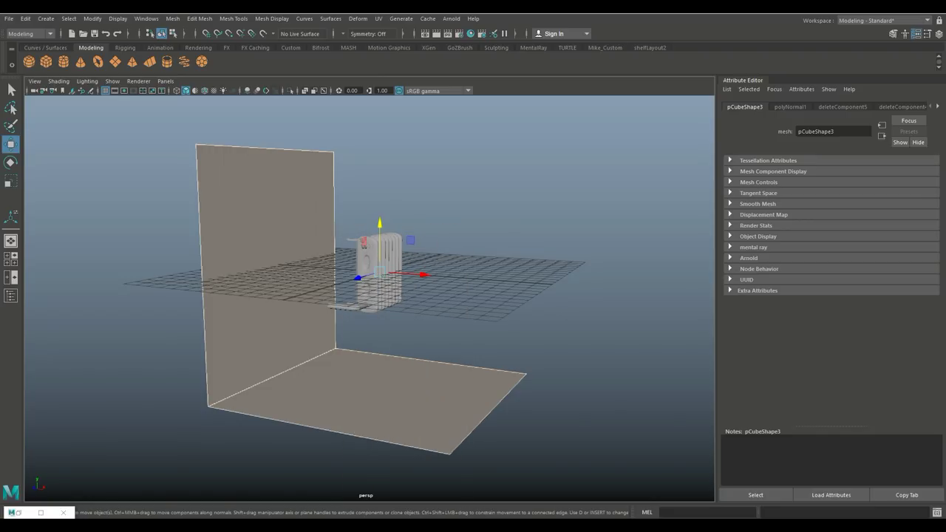
drag(380, 244, 379, 162)
drag(411, 190, 503, 191)
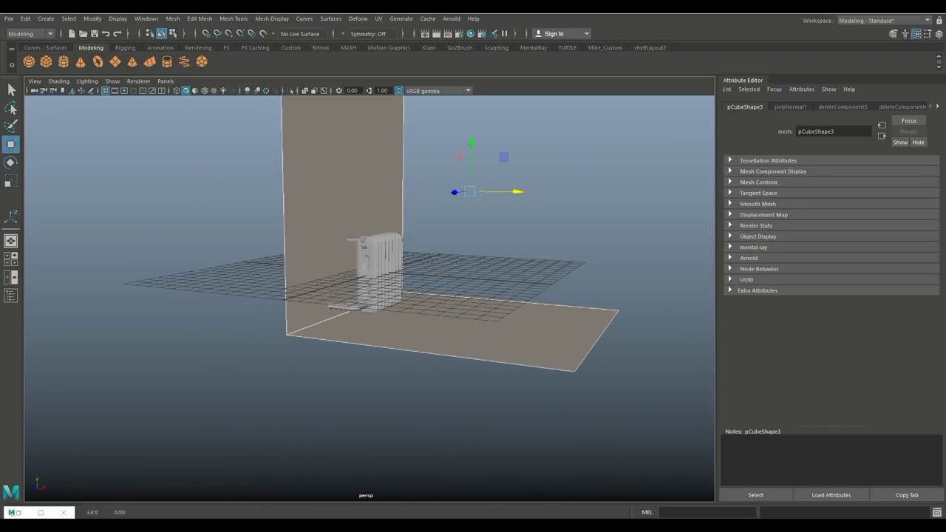
scroll(370, 296, up, 10)
key(f)
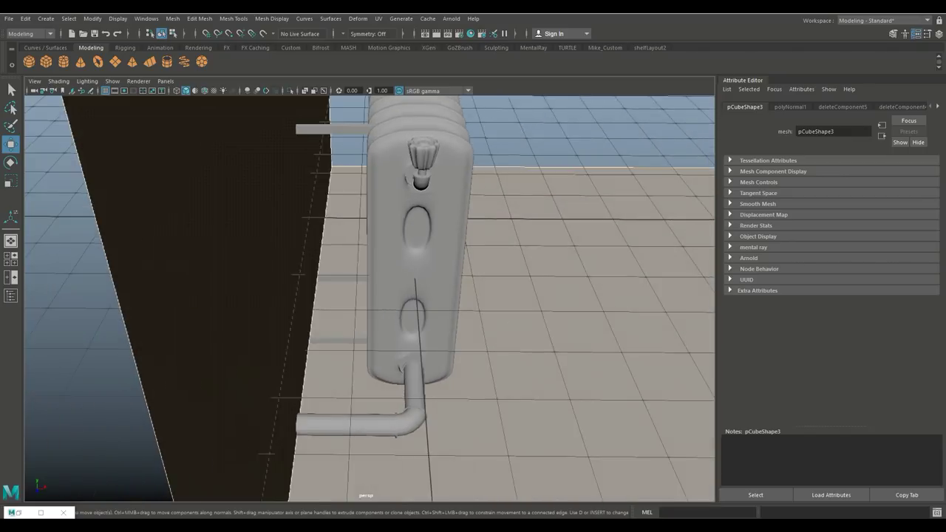
Fine-tune the wall-and-floor mesh sideways in the front view so the wall meets the bracket and pipe ends
click(11, 259)
key(space)
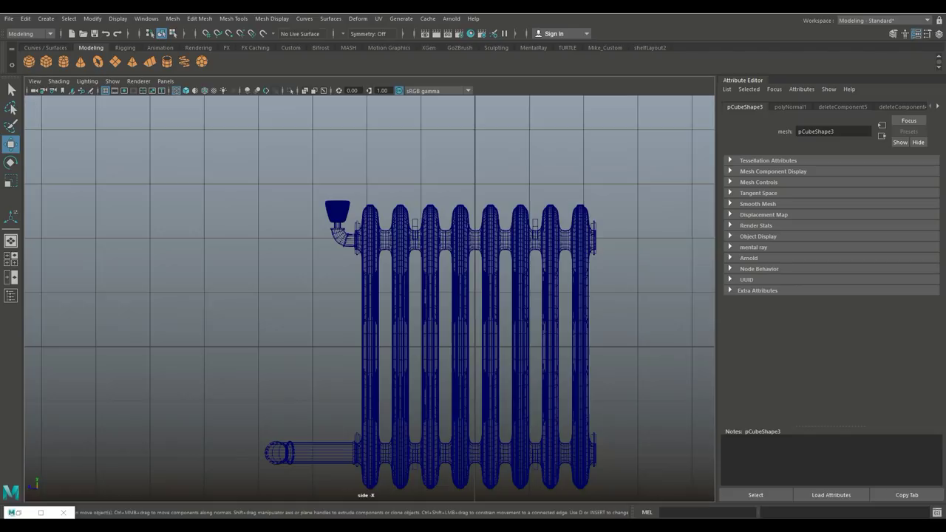
key(space)
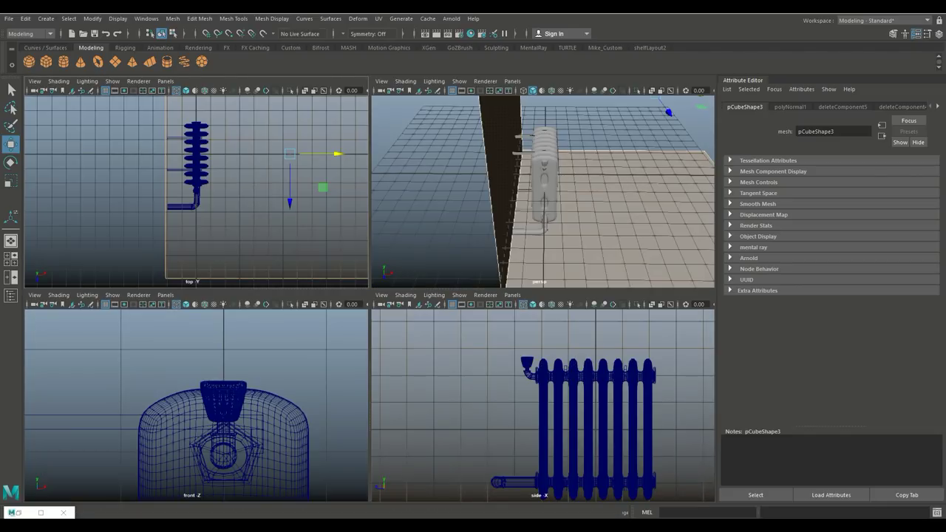
key(space)
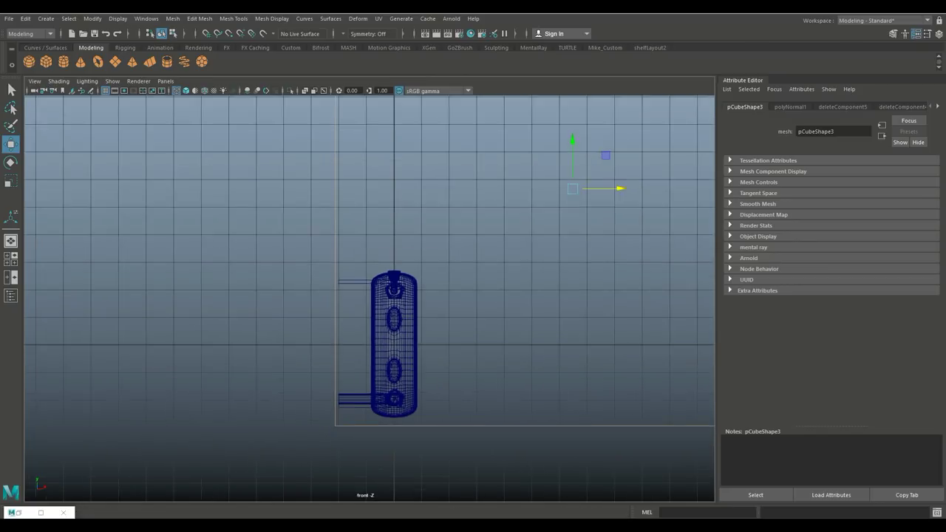
drag(623, 184, 627, 183)
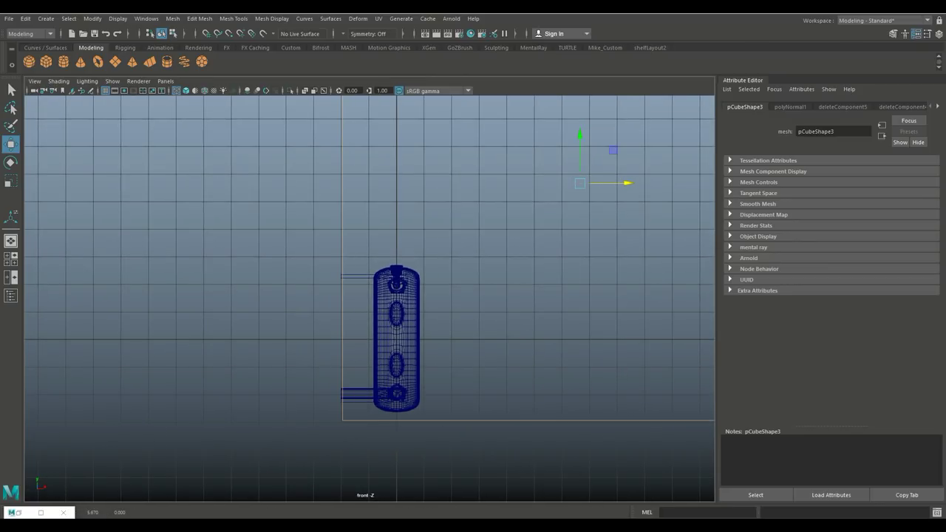
click(11, 259)
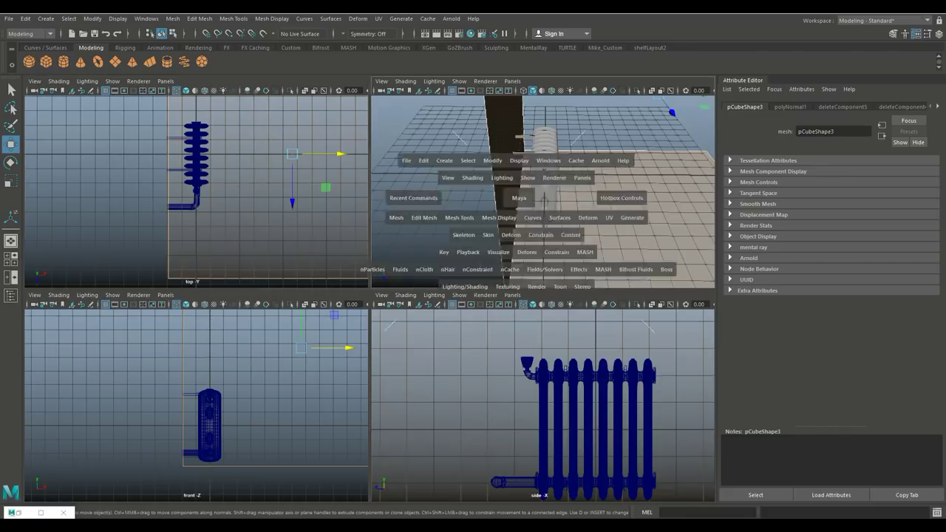
key(space)
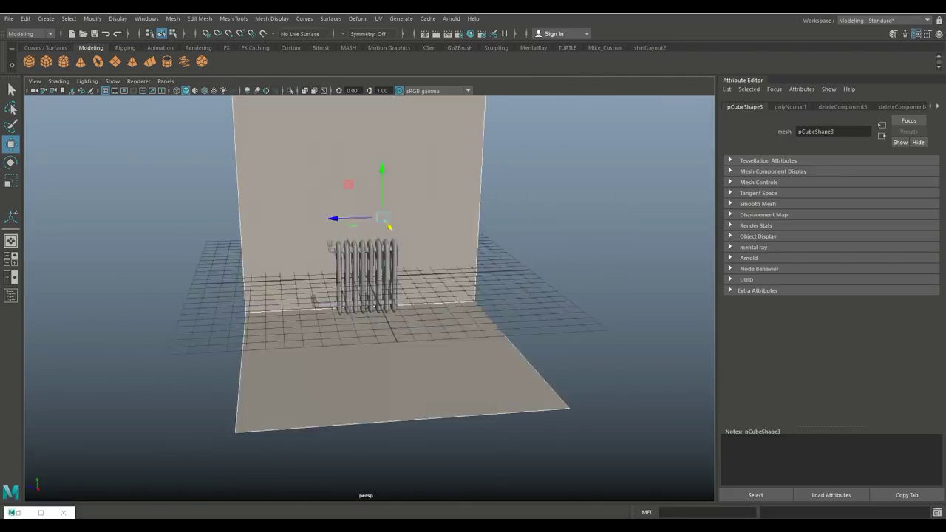
scroll(370, 296, up, 5)
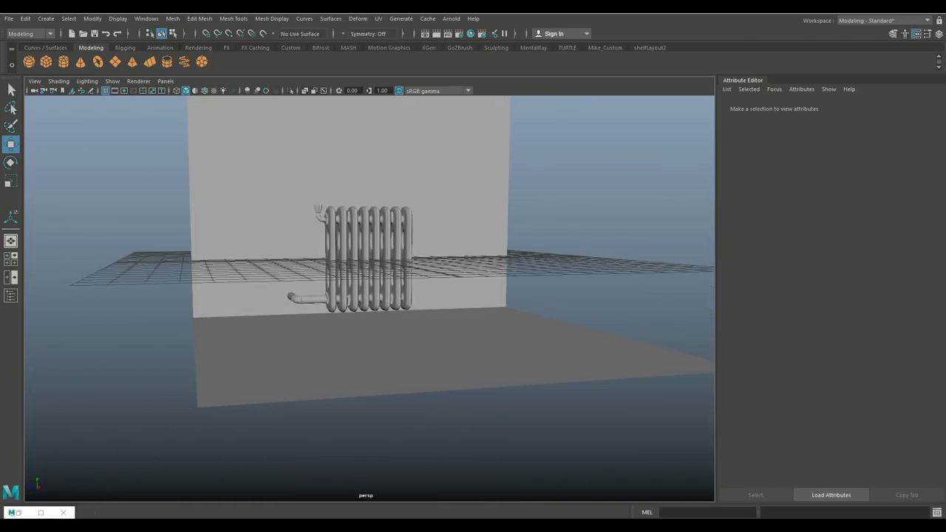
Create a polygon cylinder, rotate it -90° about X and scale it to about 0.136 thick and 4.745 lengthwise
click(63, 61)
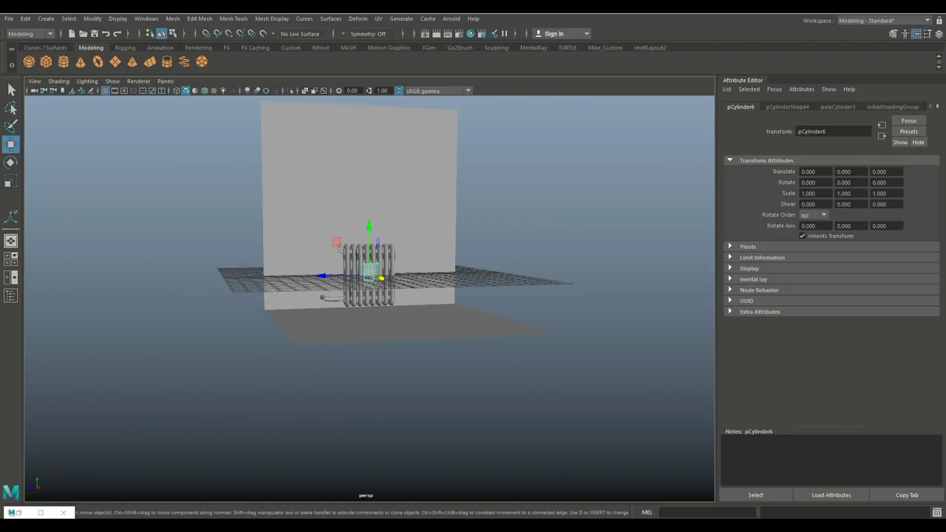
key(e)
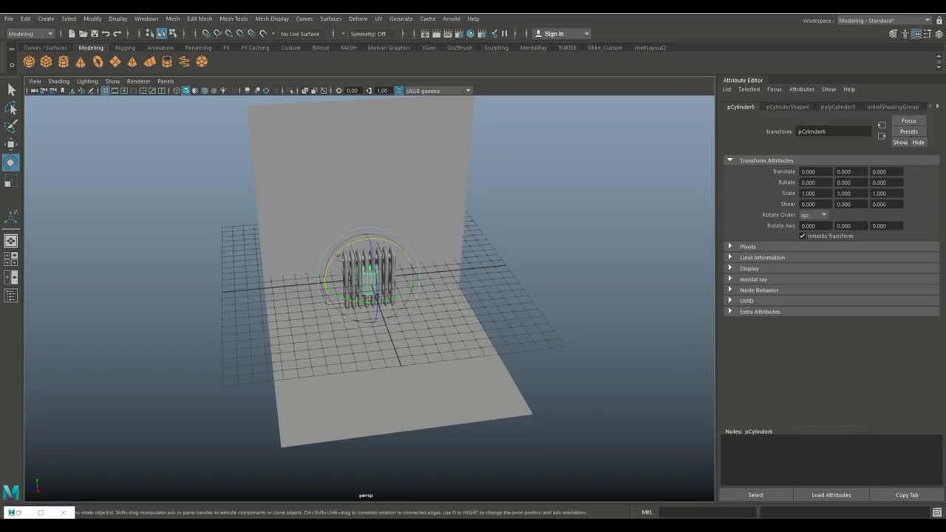
drag(370, 238, 681, 247)
key(r)
drag(411, 275, 537, 262)
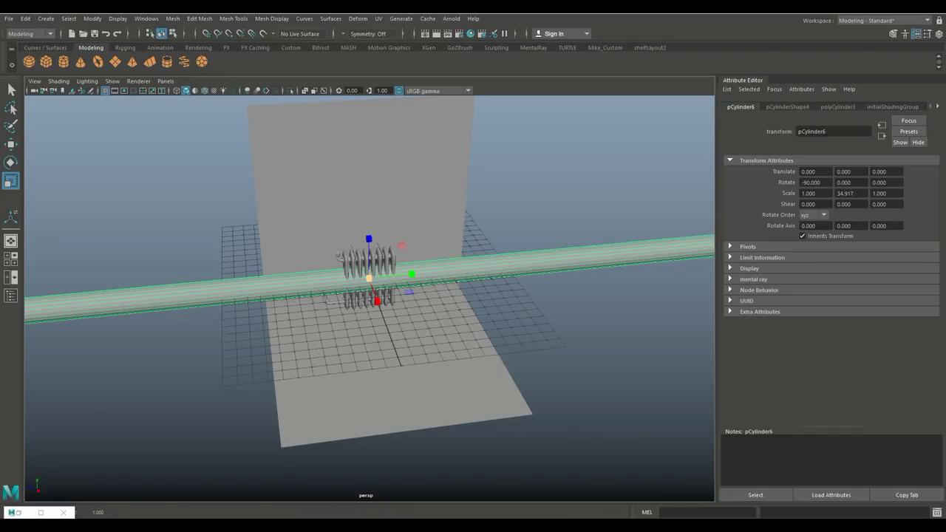
drag(369, 278, 277, 282)
Lower the thin cylinder to about -1.067 in Y and hide the viewport grid
key(w)
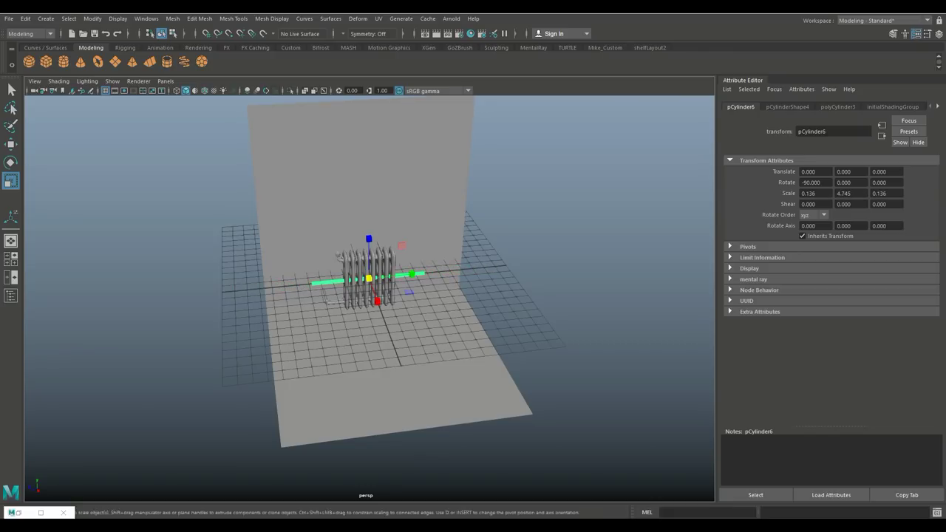
drag(368, 236, 369, 250)
key(f)
scroll(369, 298, down, 5)
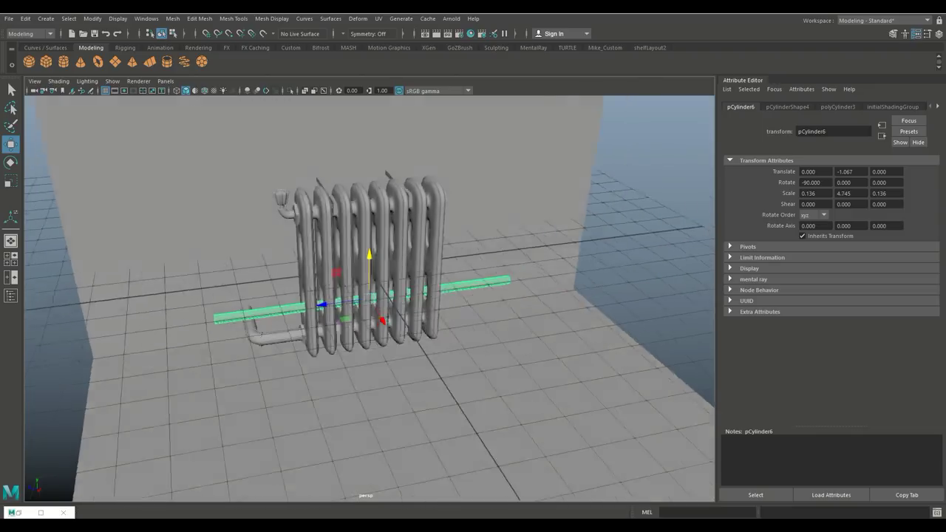
alt+drag(370, 295, 326, 281)
click(117, 18)
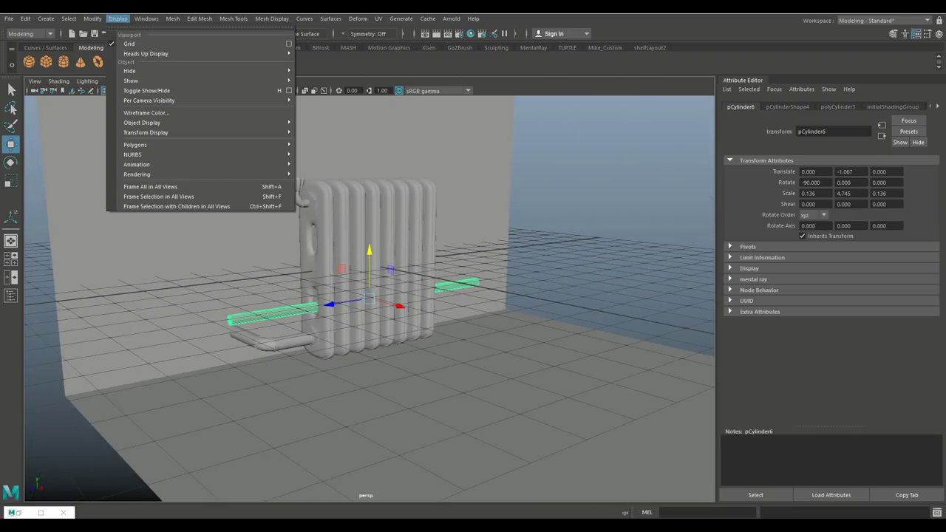
click(129, 44)
Place the thin cylinder along the foot of the wall, at about -2.67 in Y and -1.767 in X
scroll(368, 298, up, 5)
alt+drag(369, 296, 509, 292)
drag(415, 207, 415, 287)
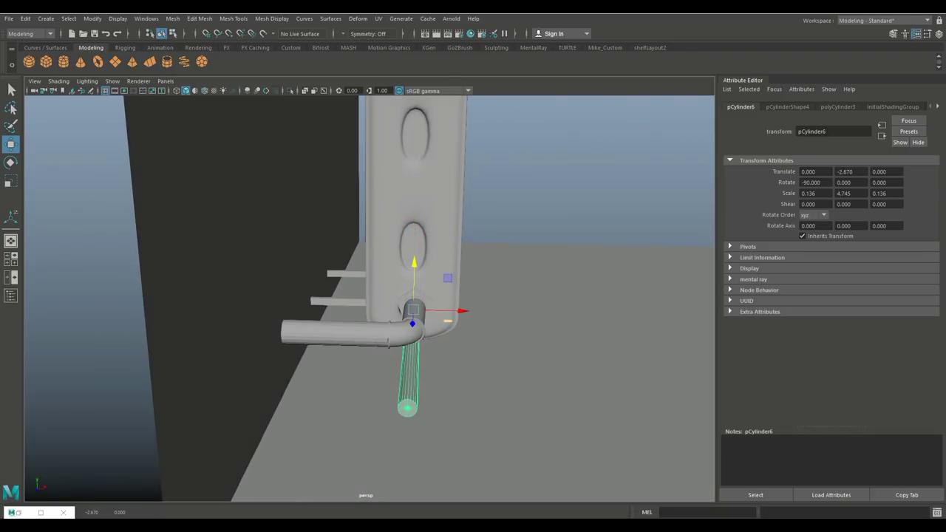
drag(455, 311, 518, 296)
scroll(411, 259, up, 2)
alt+drag(414, 296, 366, 296)
key(r)
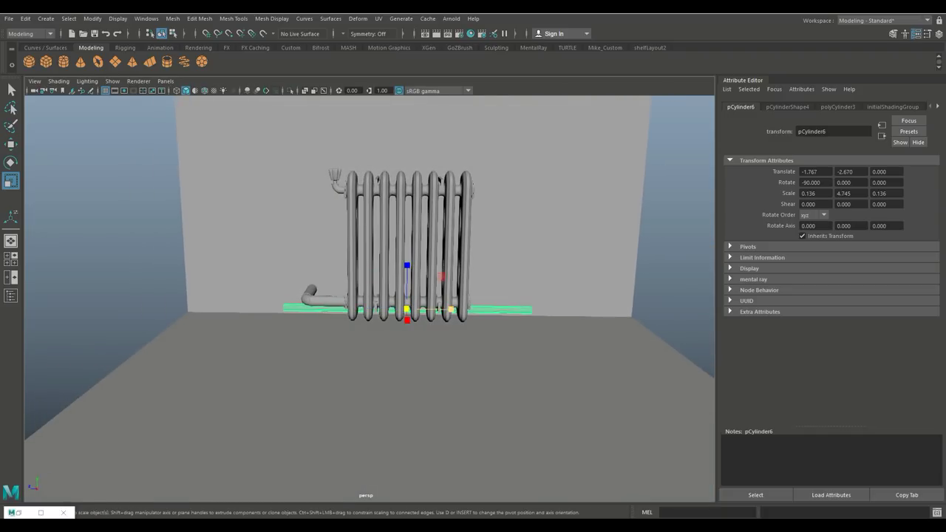
Lengthen the thin cylinder along the foot of the wall to a lengthwise scale of about 8.167
mouse_move(447, 311)
mouse_down()
mouse_move(486, 310)
mouse_move(451, 309)
mouse_up()
alt+drag(366, 295, 445, 430)
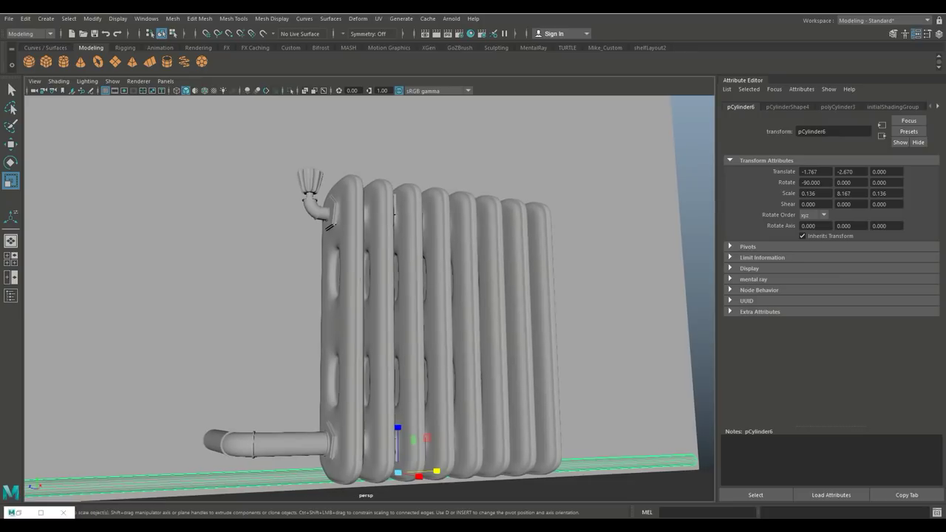
Stretch the wall-and-floor mesh along the wall's length to a Z scale of about 86.735
click(628, 333)
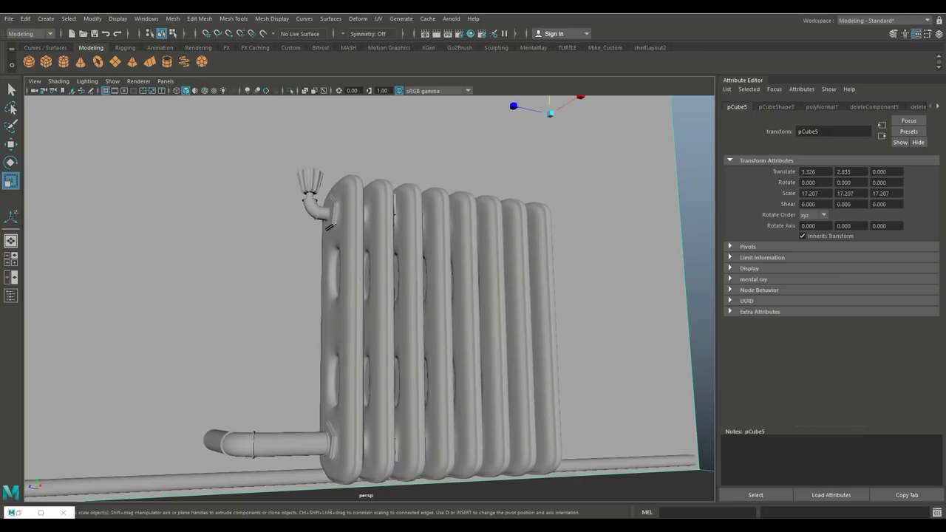
key(f)
drag(427, 194, 421, 192)
alt+drag(370, 296, 347, 292)
scroll(370, 295, up, 5)
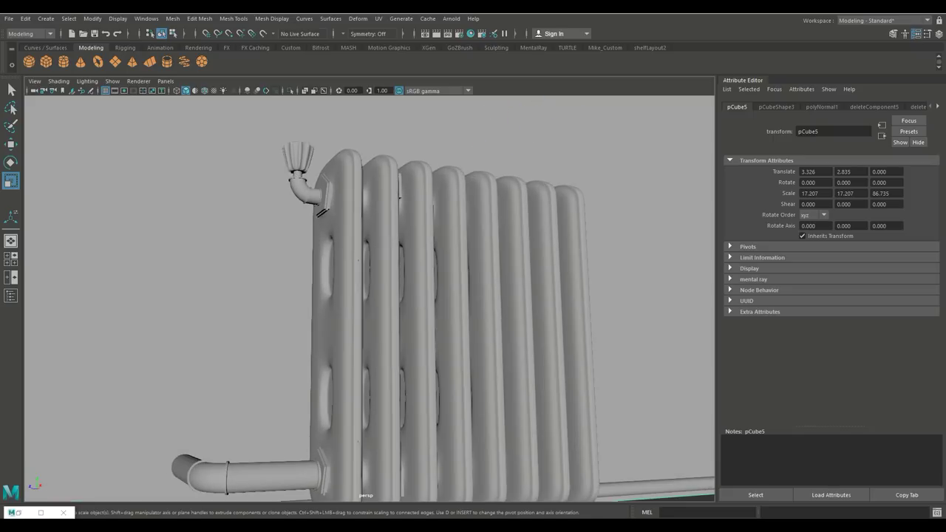
scroll(370, 296, down, 3)
Extend the thin cylinder at the foot of the widened wall to a lengthwise scale of about 28.557
click(414, 447)
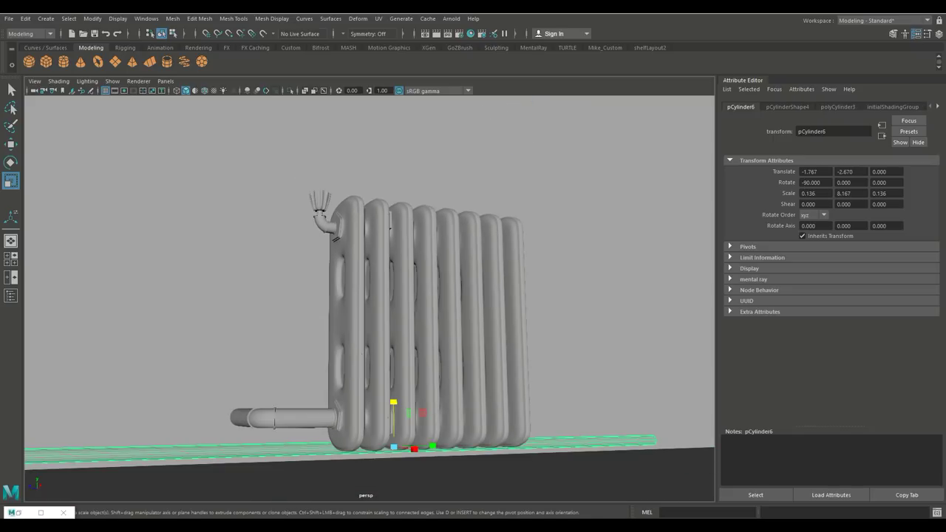
drag(421, 446, 516, 445)
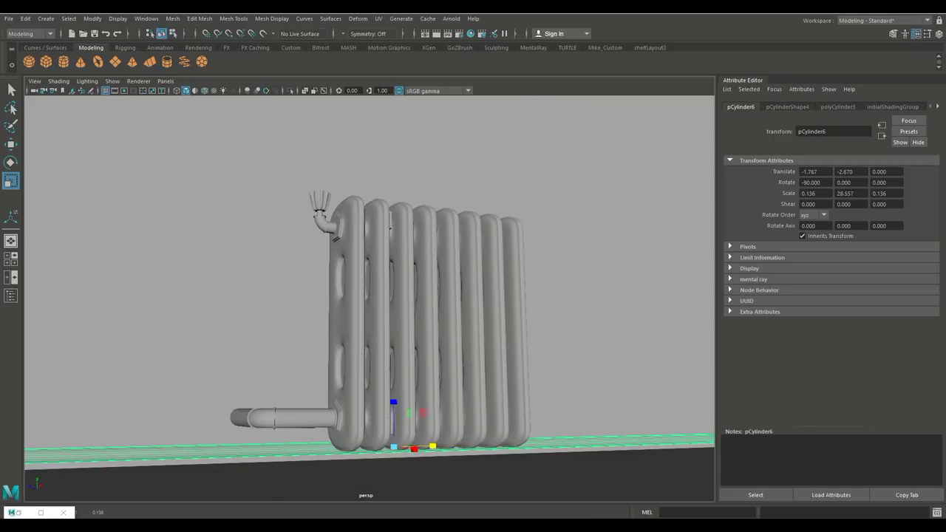
alt+drag(370, 296, 464, 317)
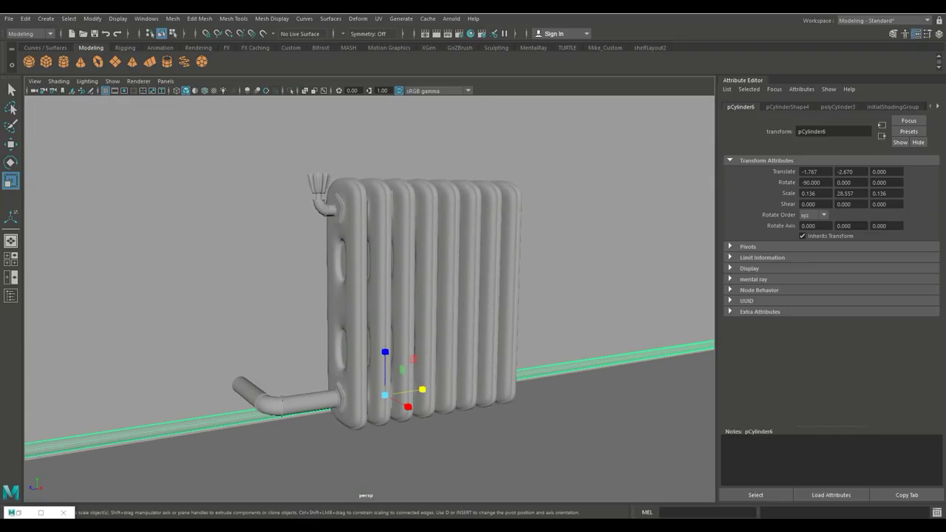